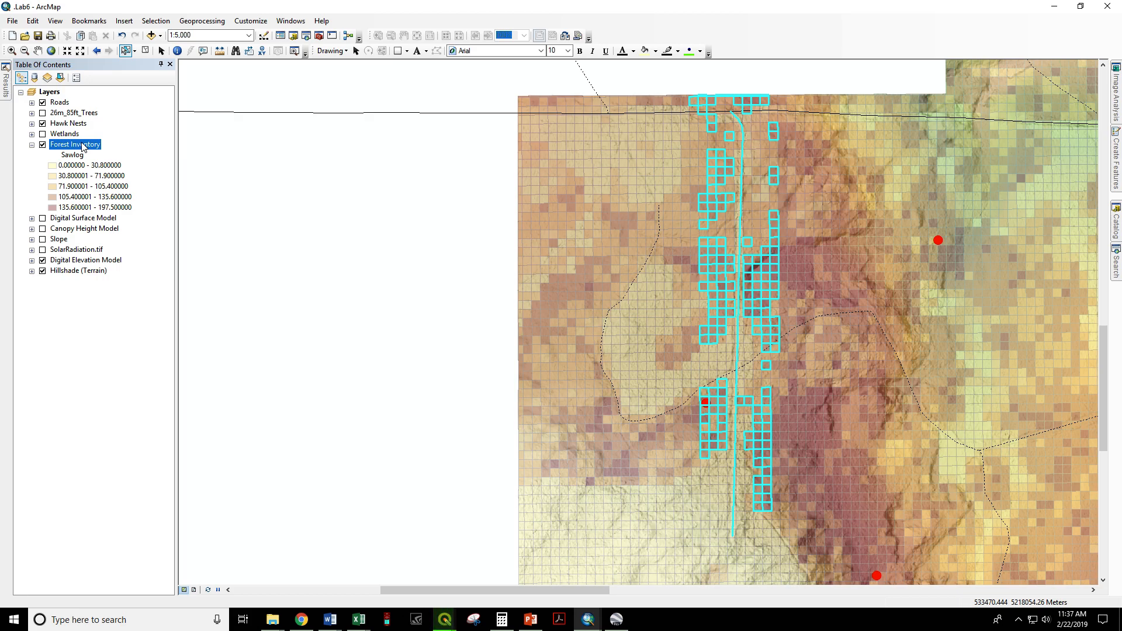
- Export the selected Forest Inventory features to a shapefile named Demo.shp in the Lab 6 folder and add it to the map
{"action": "right_click", "coordinate": [83, 146]}
{"action": "mouse_move", "coordinate": [117, 346]}
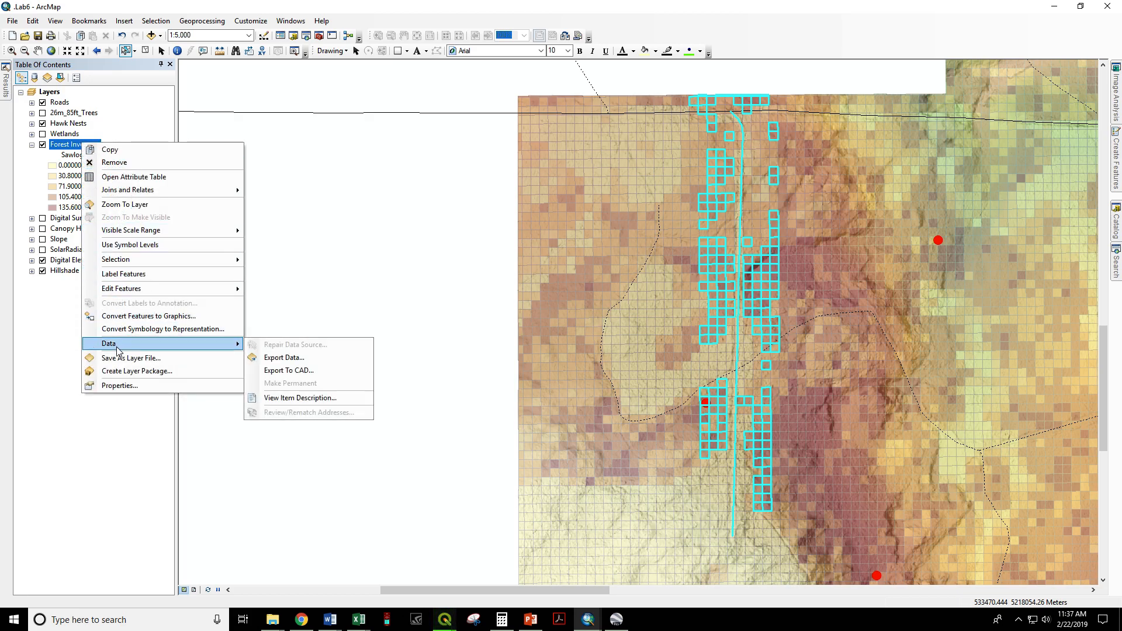
{"action": "left_click", "coordinate": [275, 357]}
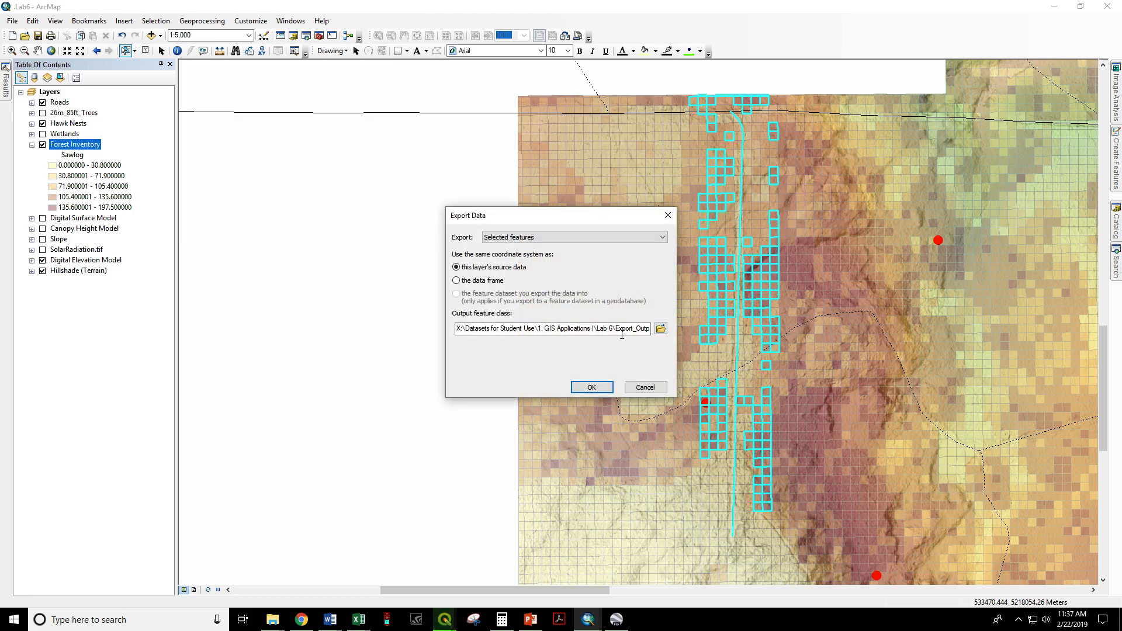
{"action": "mouse_move", "coordinate": [631, 328]}
{"action": "left_mouse_down"}
{"action": "mouse_move", "coordinate": [653, 329]}
{"action": "mouse_move", "coordinate": [630, 329]}
{"action": "mouse_move", "coordinate": [640, 329]}
{"action": "left_mouse_up"}
{"action": "left_click", "coordinate": [613, 328]}
{"action": "type", "text": "Demo.sh"}
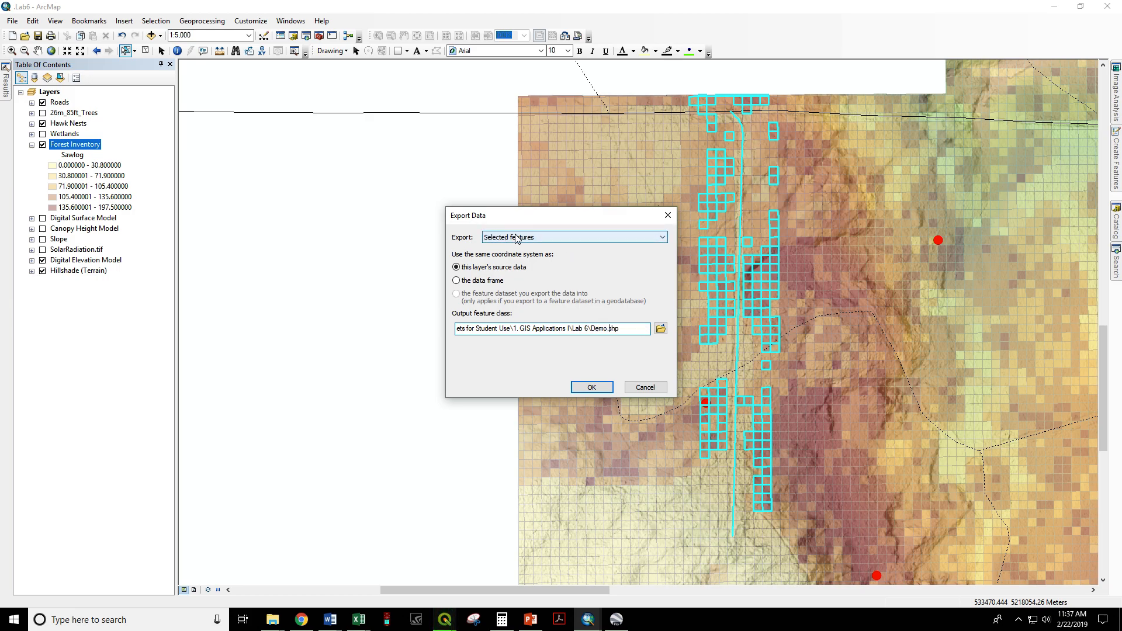
{"action": "left_click", "coordinate": [591, 387]}
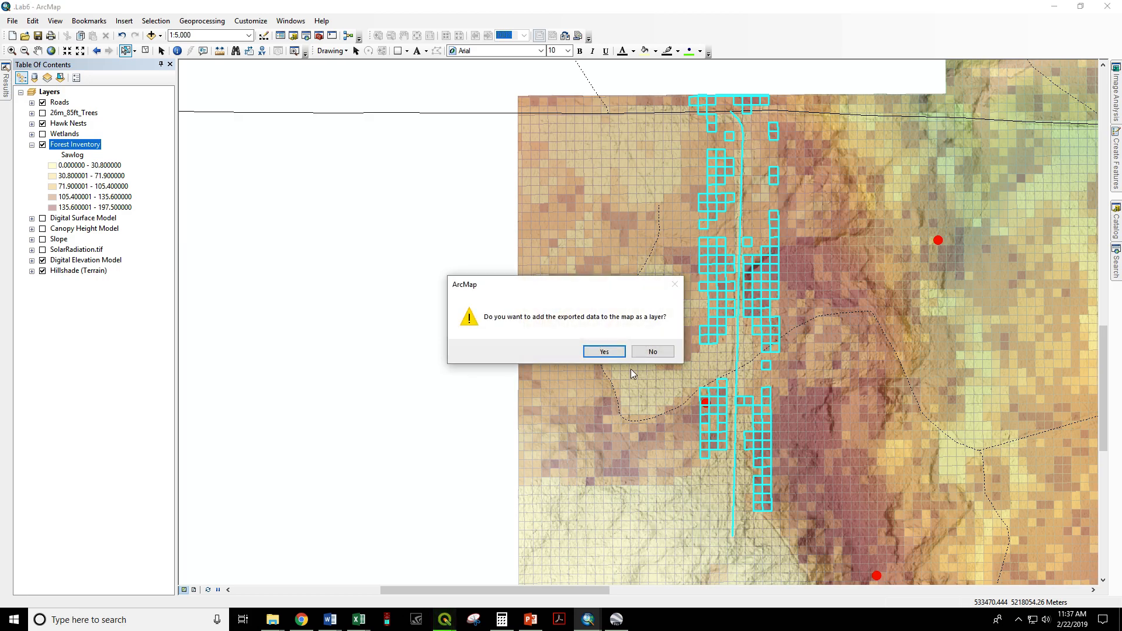
{"action": "left_click", "coordinate": [612, 358]}
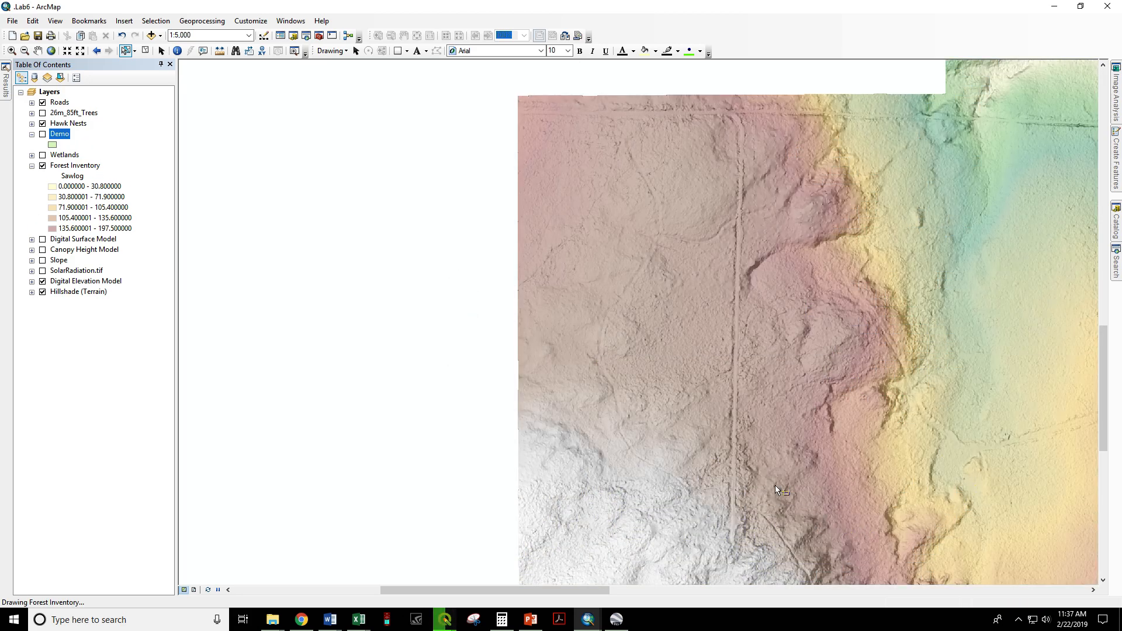
- Show the Demo layer, clear the current selection and hide the Forest Inventory layer
{"action": "left_click", "coordinate": [43, 133]}
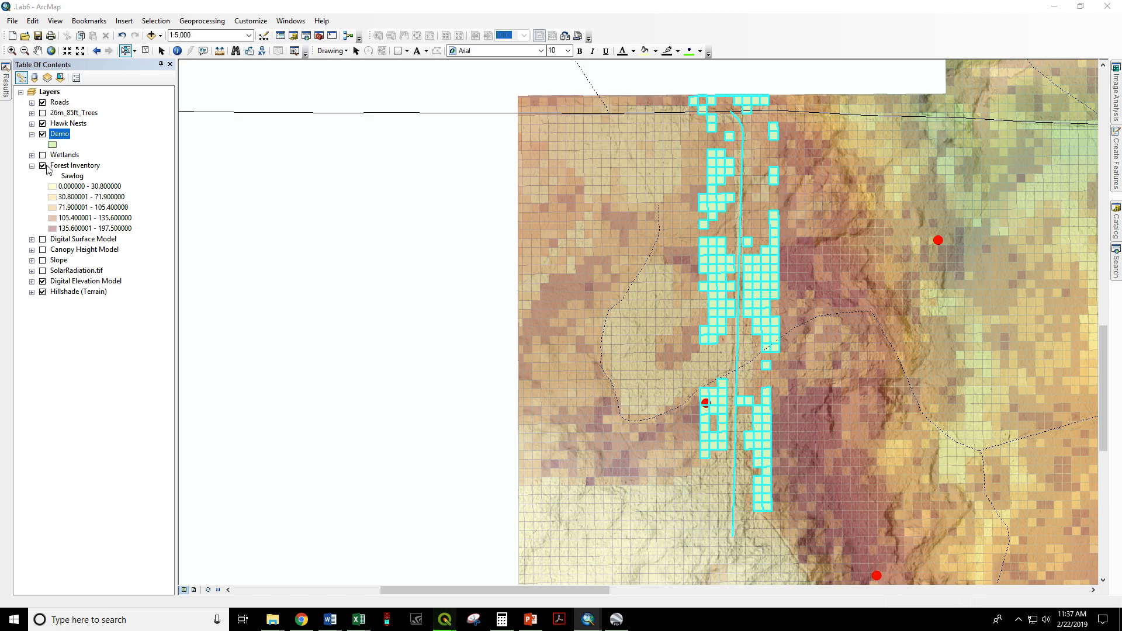
{"action": "left_click", "coordinate": [146, 50]}
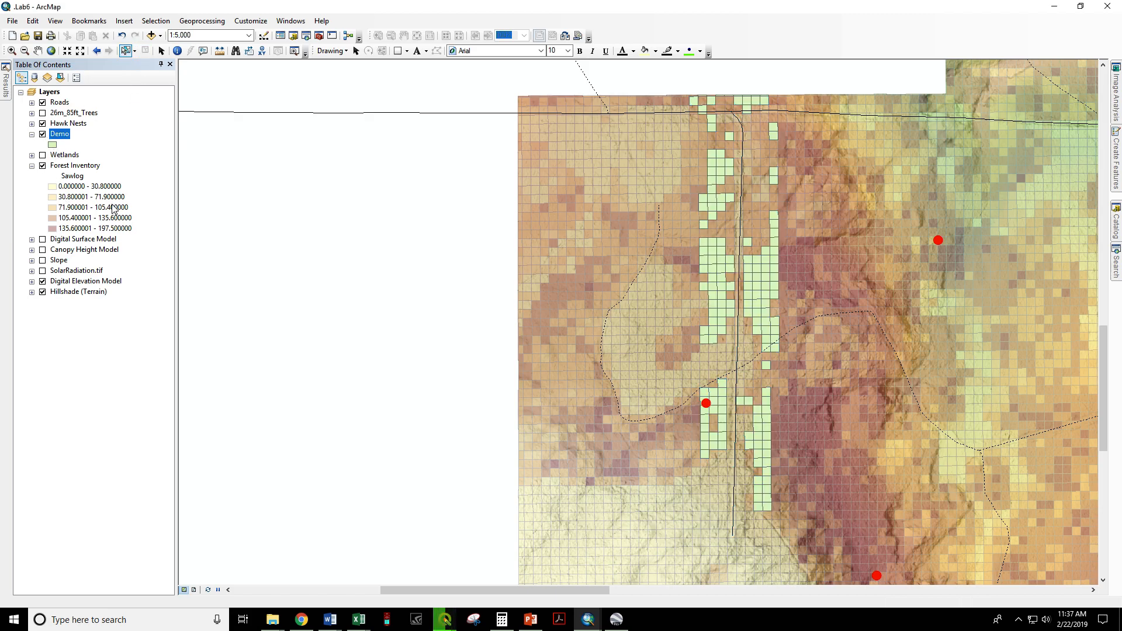
{"action": "left_click", "coordinate": [43, 166]}
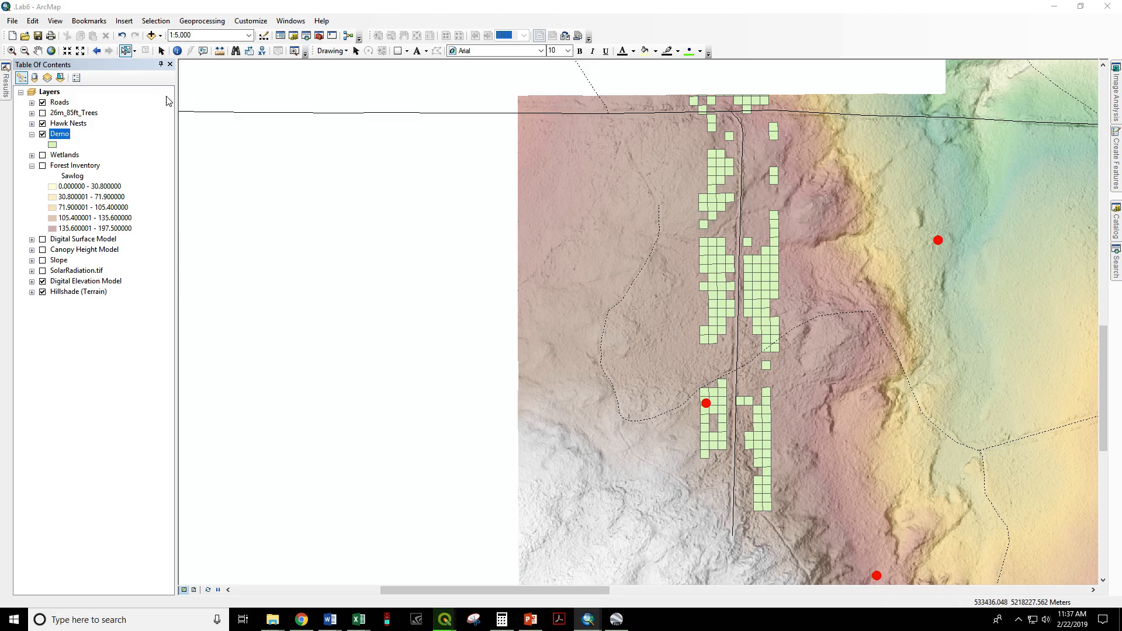
- Make Demo the only selectable layer and select all of its grid cells on the map
{"action": "right_click", "coordinate": [54, 135]}
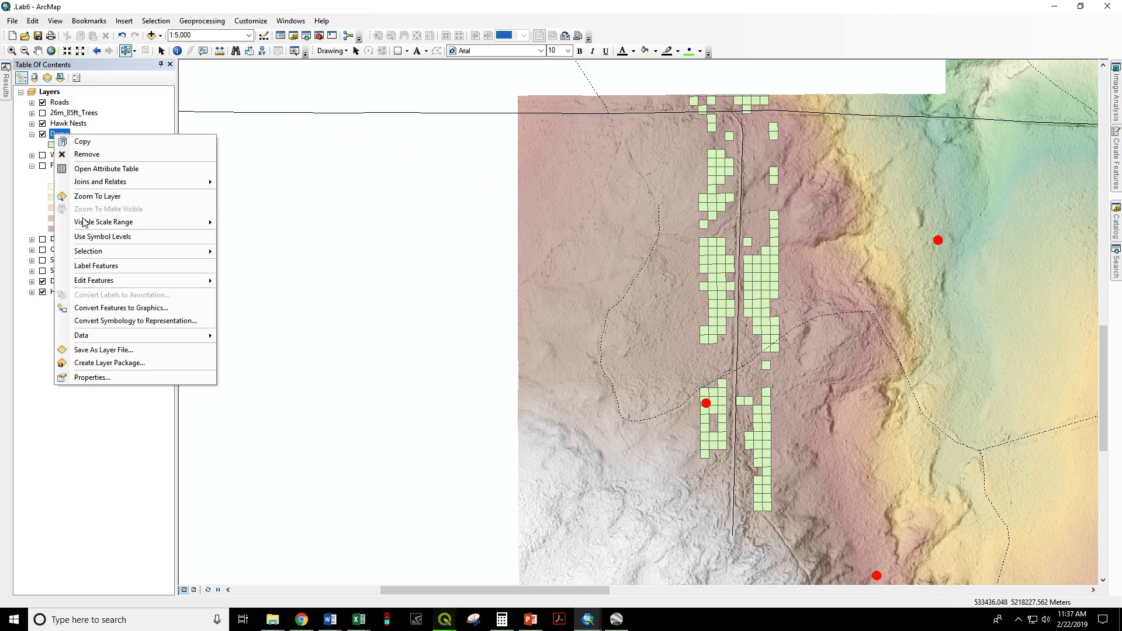
{"action": "mouse_move", "coordinate": [175, 251]}
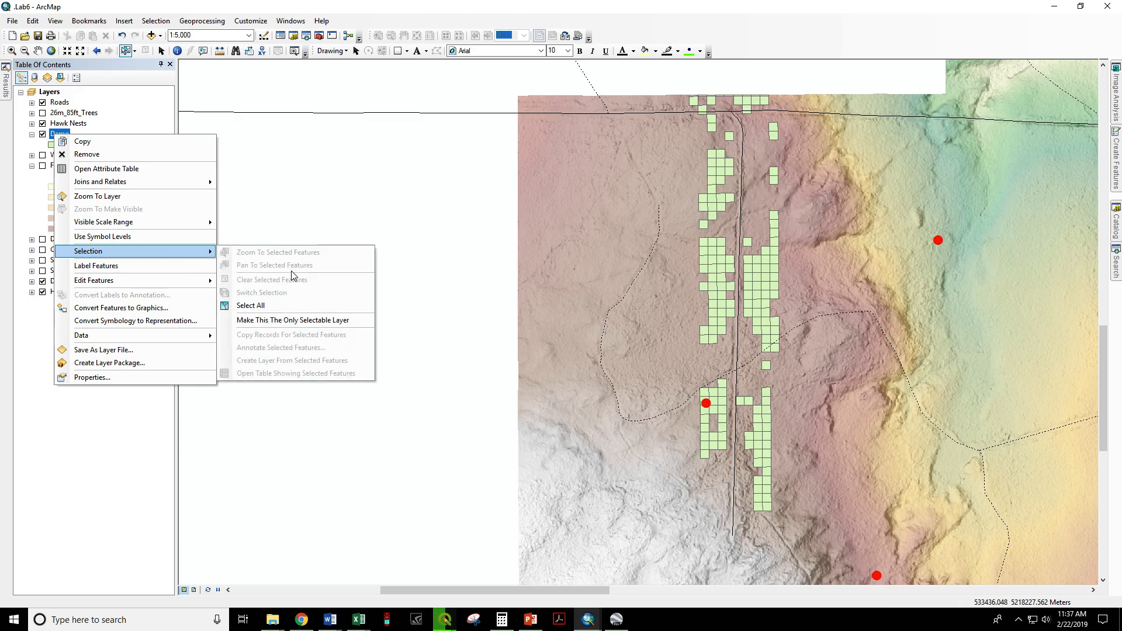
{"action": "left_click", "coordinate": [314, 320]}
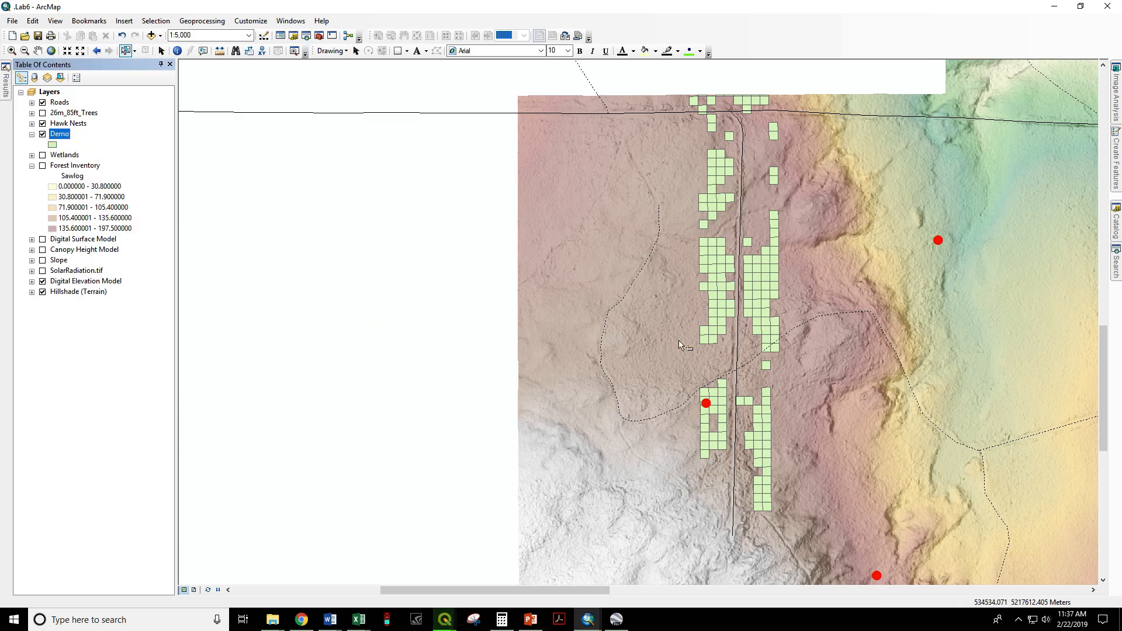
{"action": "left_click_drag", "start_coordinate": [651, 79], "coordinate": [843, 541]}
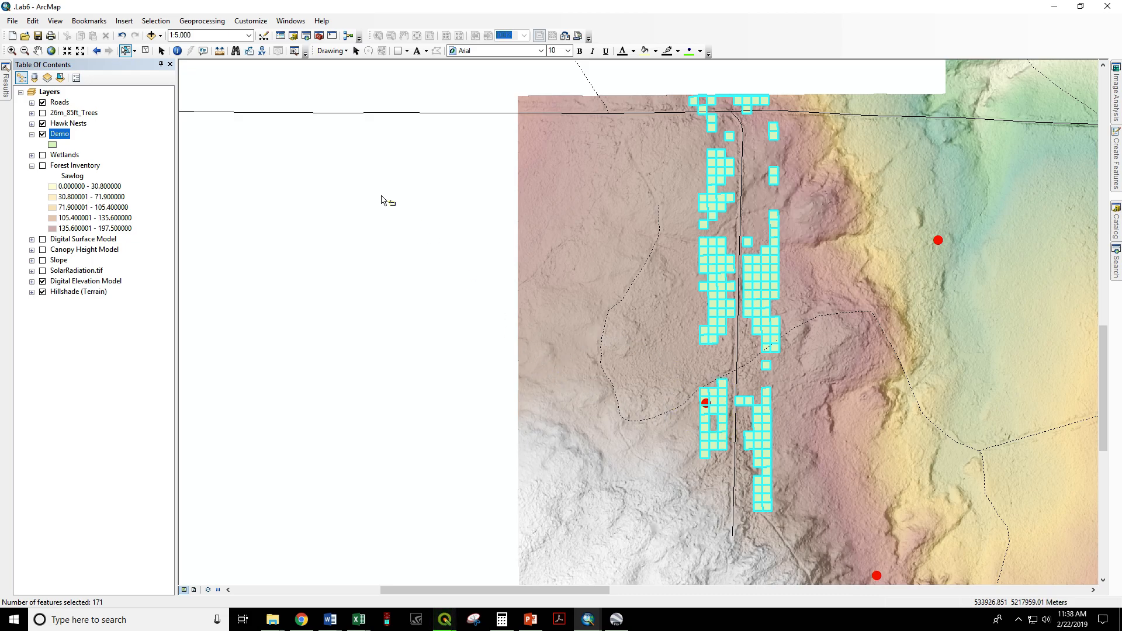
- Set up Select By Location with Demo as the only target layer and Hawk Nests as the source layer
{"action": "left_click", "coordinate": [155, 22]}
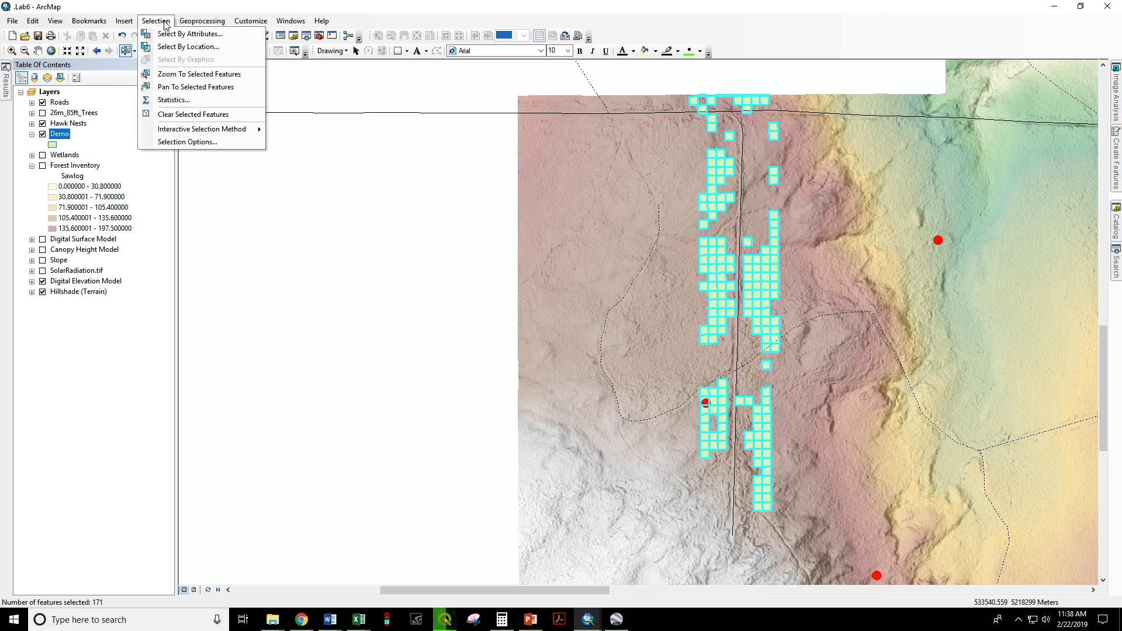
{"action": "left_click", "coordinate": [191, 46]}
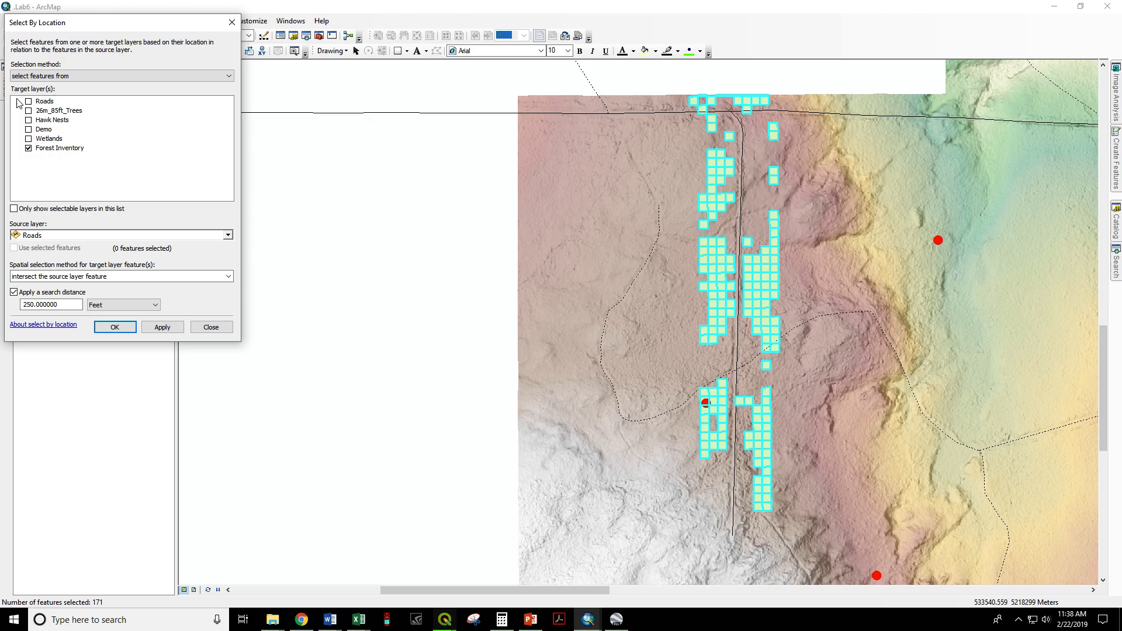
{"action": "left_click", "coordinate": [28, 147]}
{"action": "left_click", "coordinate": [28, 130]}
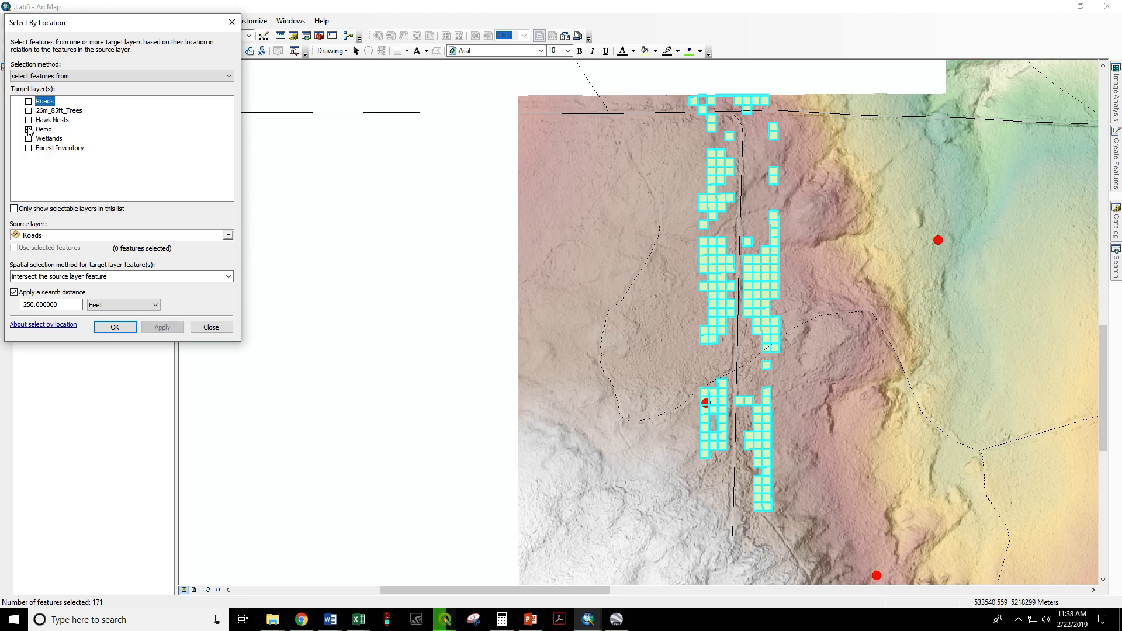
{"action": "left_click", "coordinate": [228, 235]}
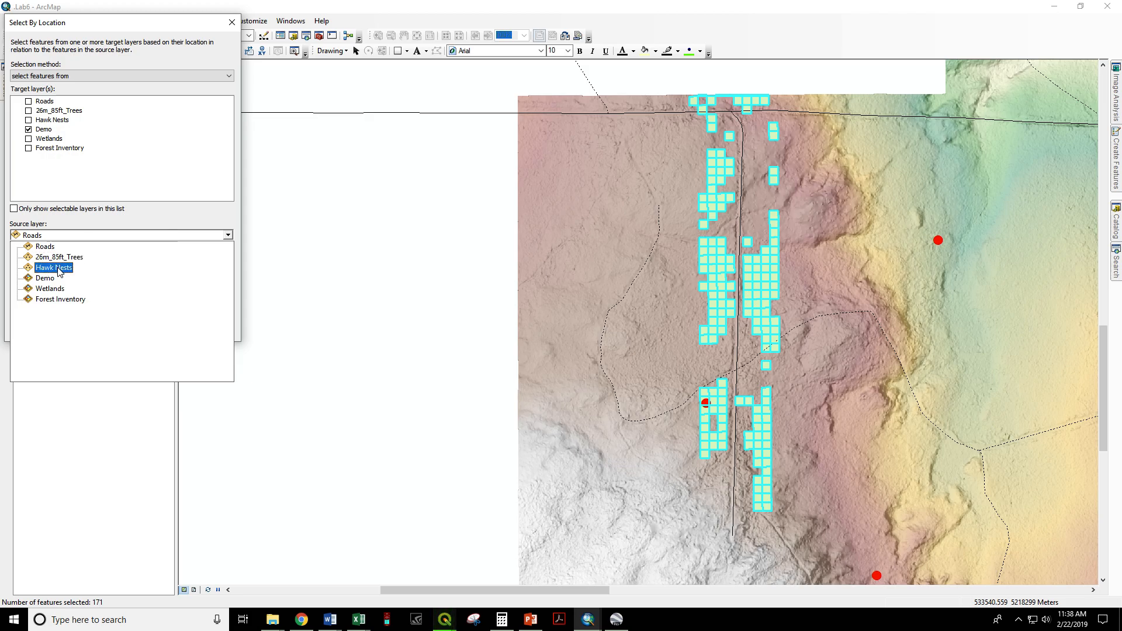
{"action": "left_click", "coordinate": [54, 268]}
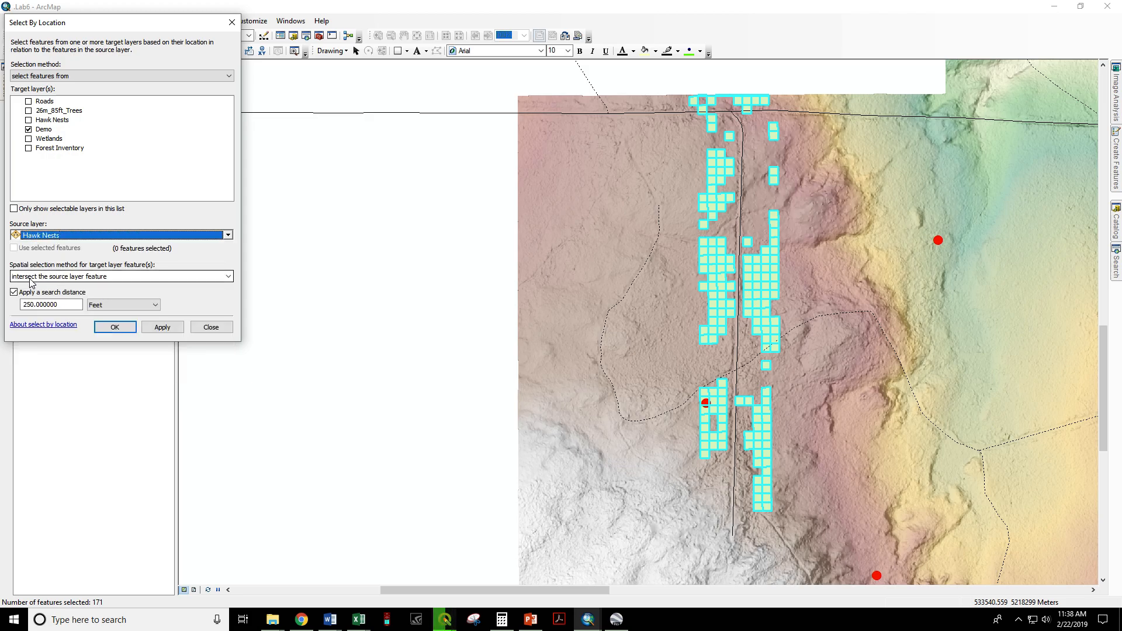
- Remove the Demo cells within a distance of 150 feet of the Hawk Nests from the current selection
{"action": "left_click", "coordinate": [45, 278]}
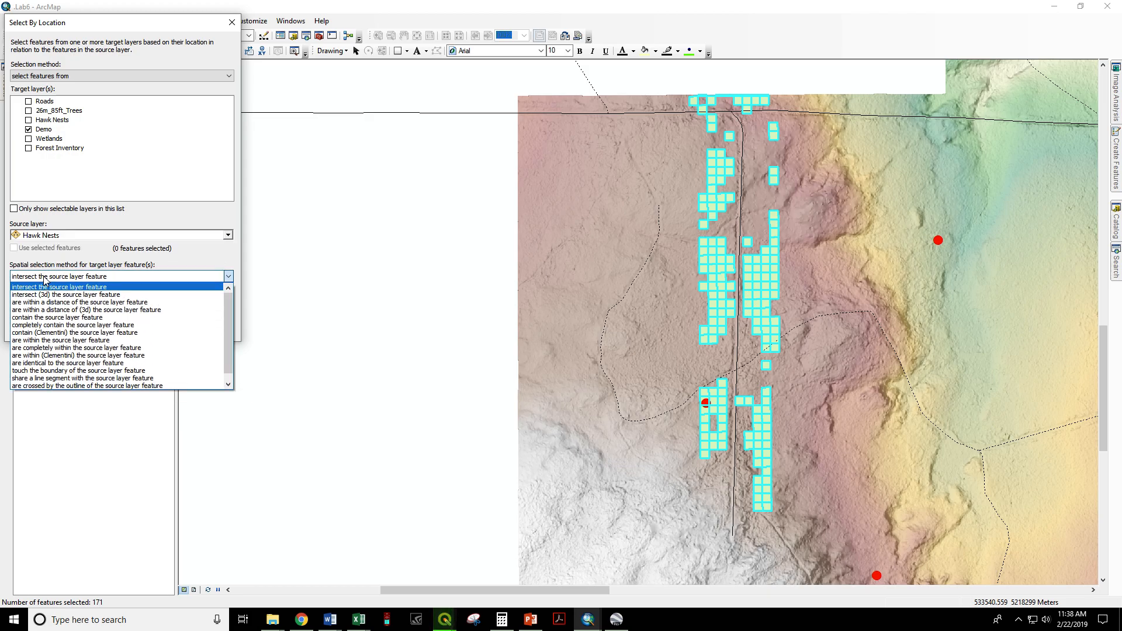
{"action": "left_click", "coordinate": [66, 302]}
{"action": "left_click_drag", "start_coordinate": [67, 305], "coordinate": [5, 294]}
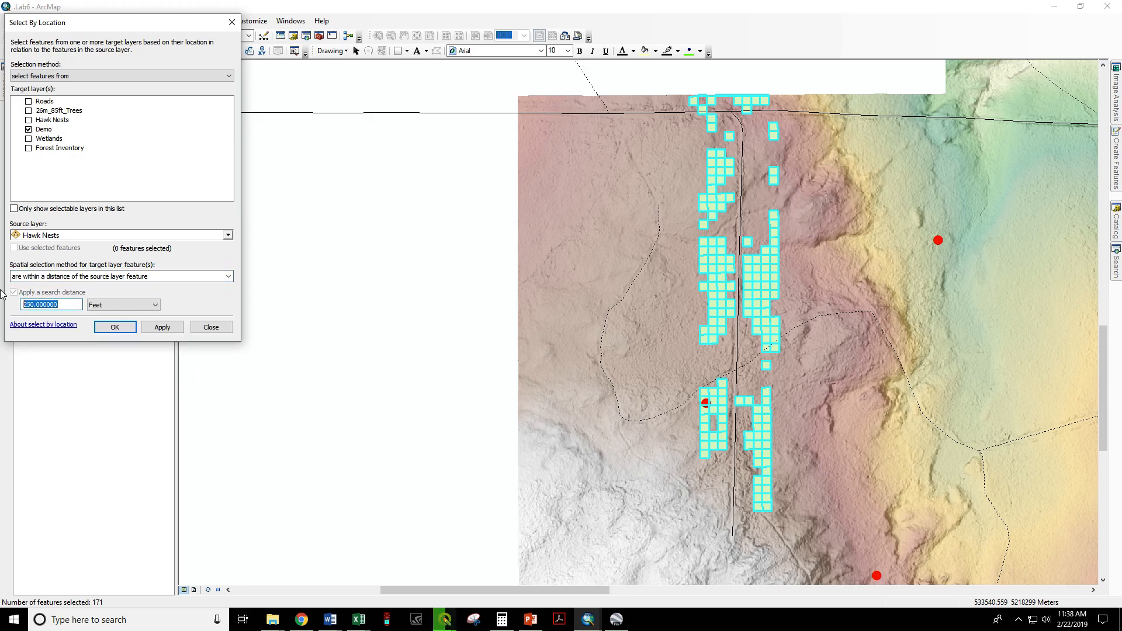
{"action": "type", "text": "150"}
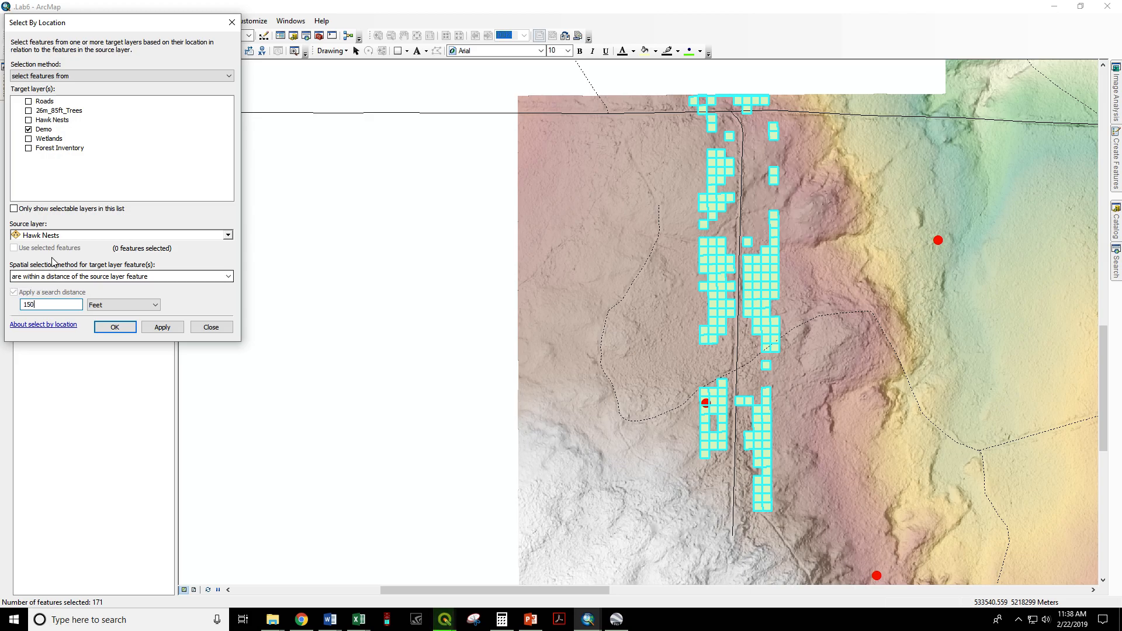
{"action": "left_click", "coordinate": [69, 79]}
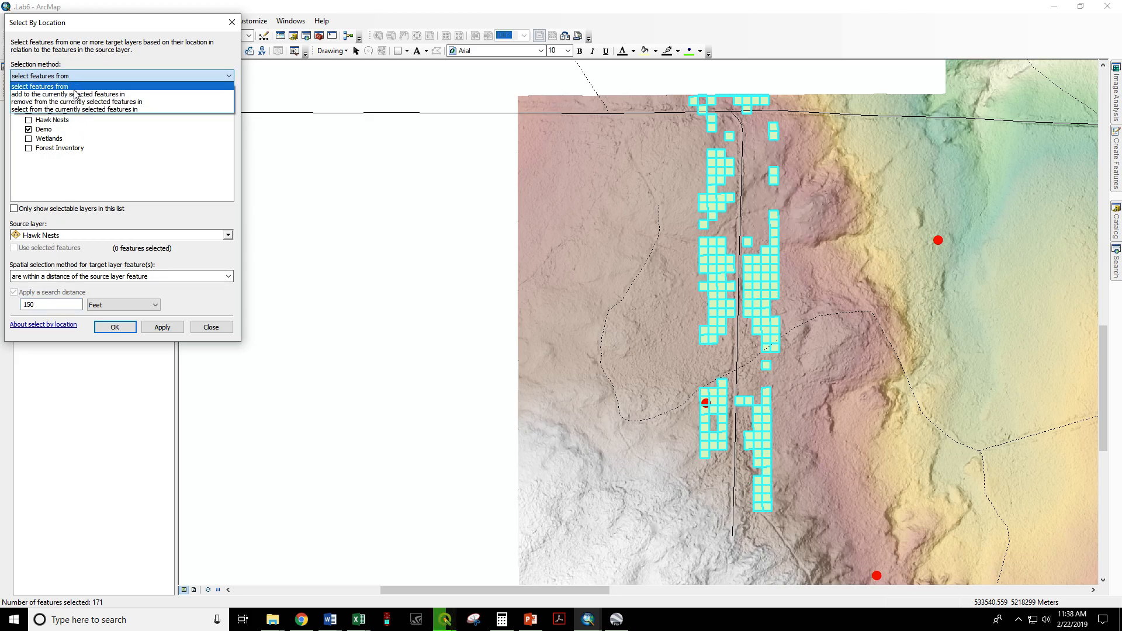
{"action": "left_click", "coordinate": [78, 102]}
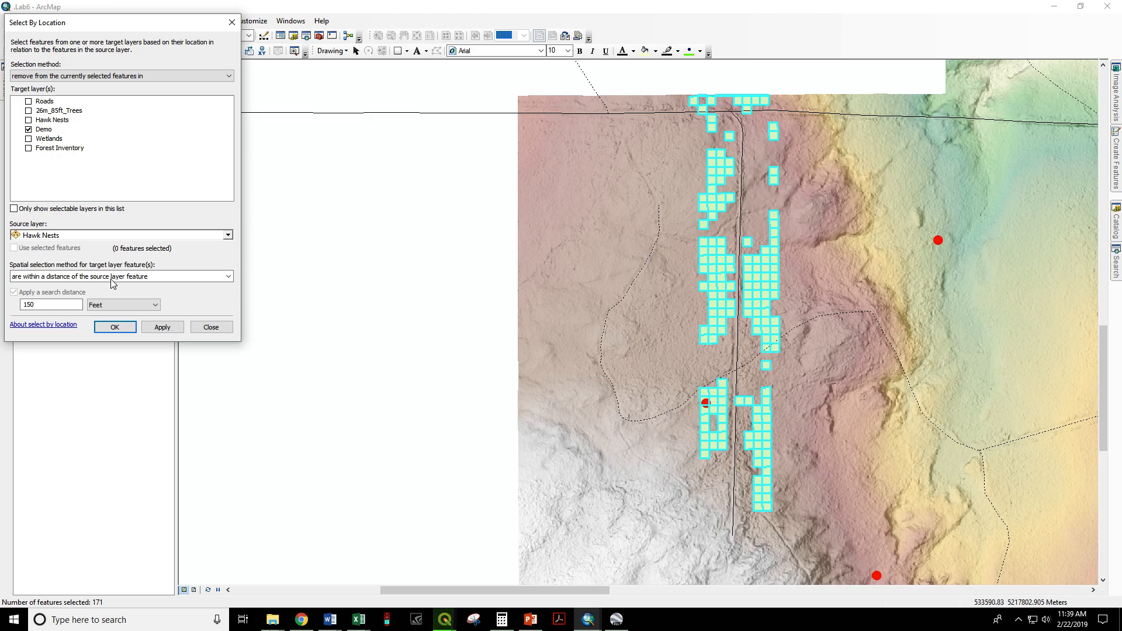
{"action": "left_click", "coordinate": [163, 327]}
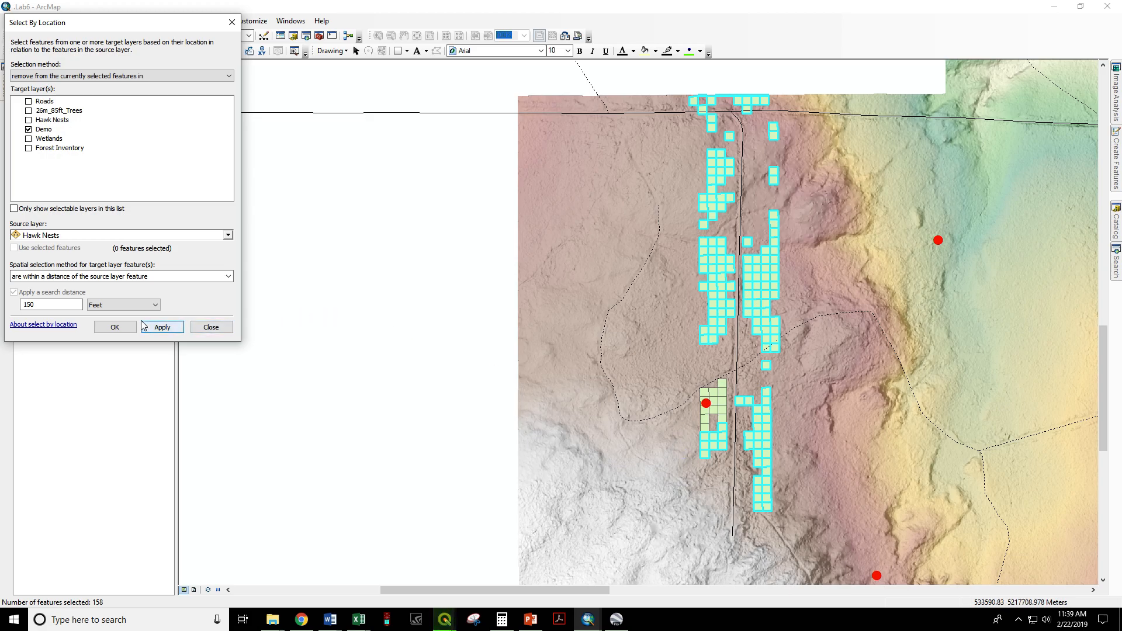
{"action": "left_click", "coordinate": [115, 327]}
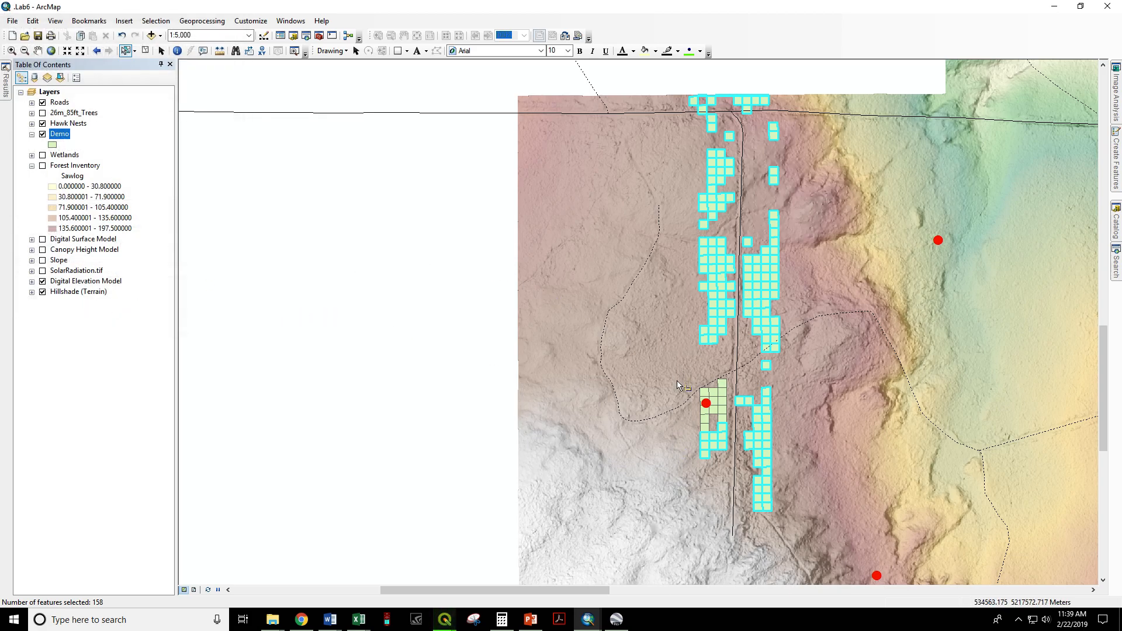
- Measure in feet southward from the hawk nest inside the Demo cells to check the 150-foot exclusion distance
{"action": "scroll", "coordinate": [677, 380], "scroll_direction": "down", "scroll_amount": 5}
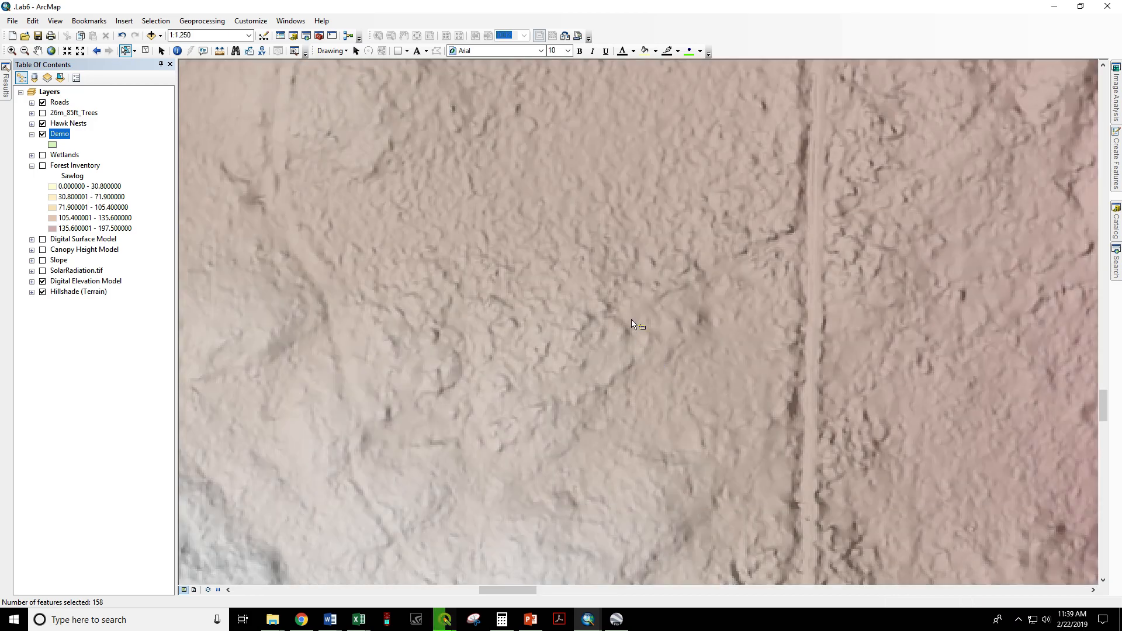
{"action": "left_click", "coordinate": [235, 51]}
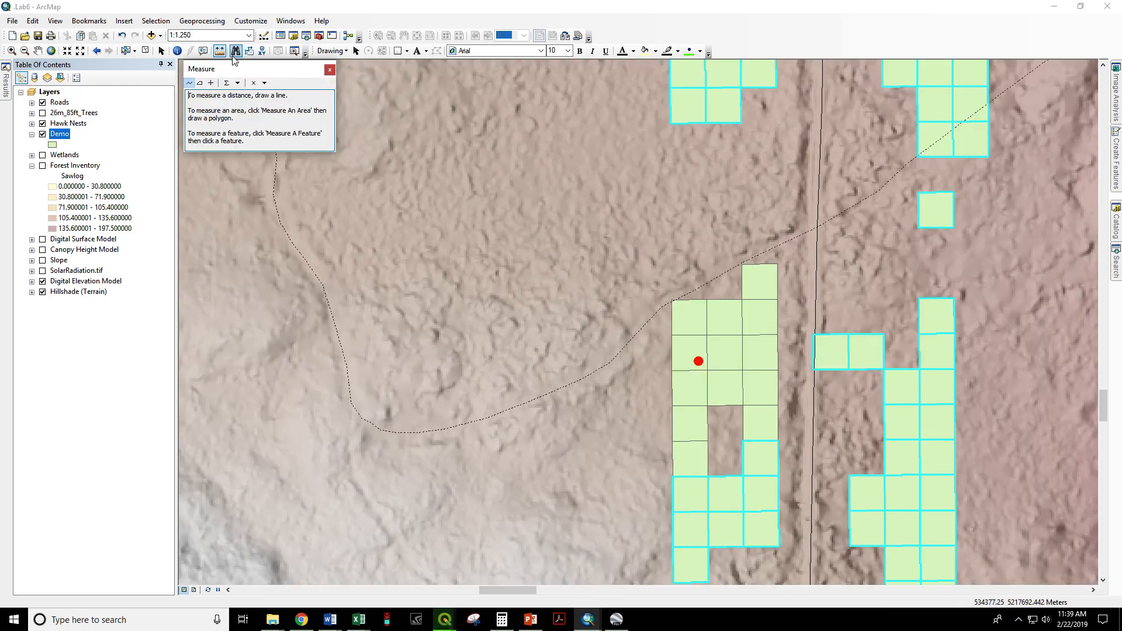
{"action": "left_click", "coordinate": [237, 83]}
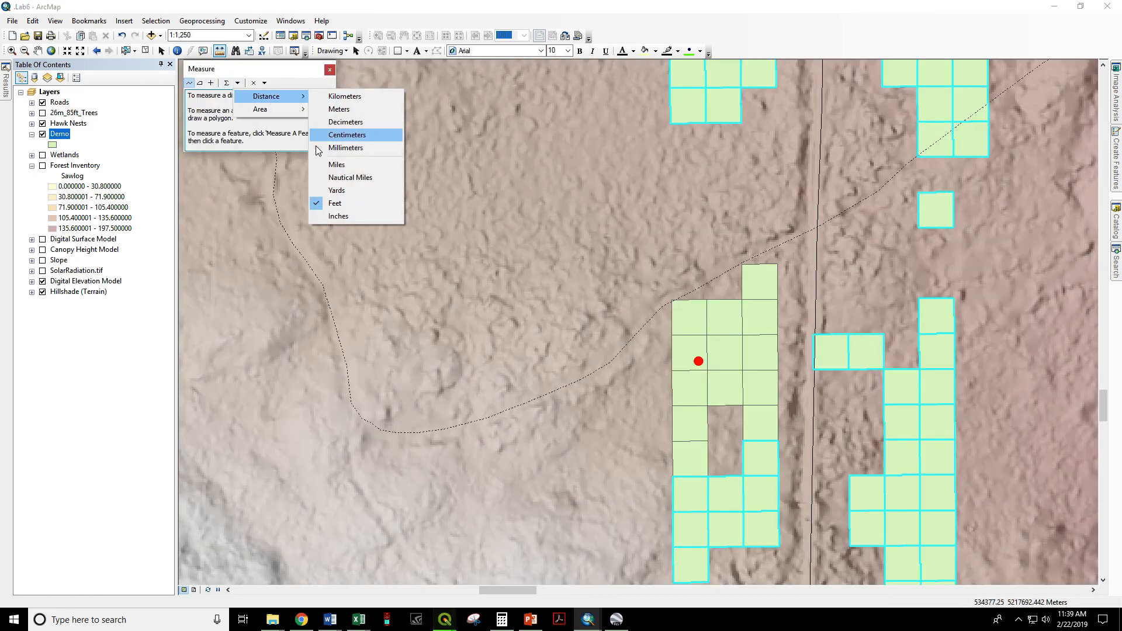
{"action": "left_click", "coordinate": [223, 102]}
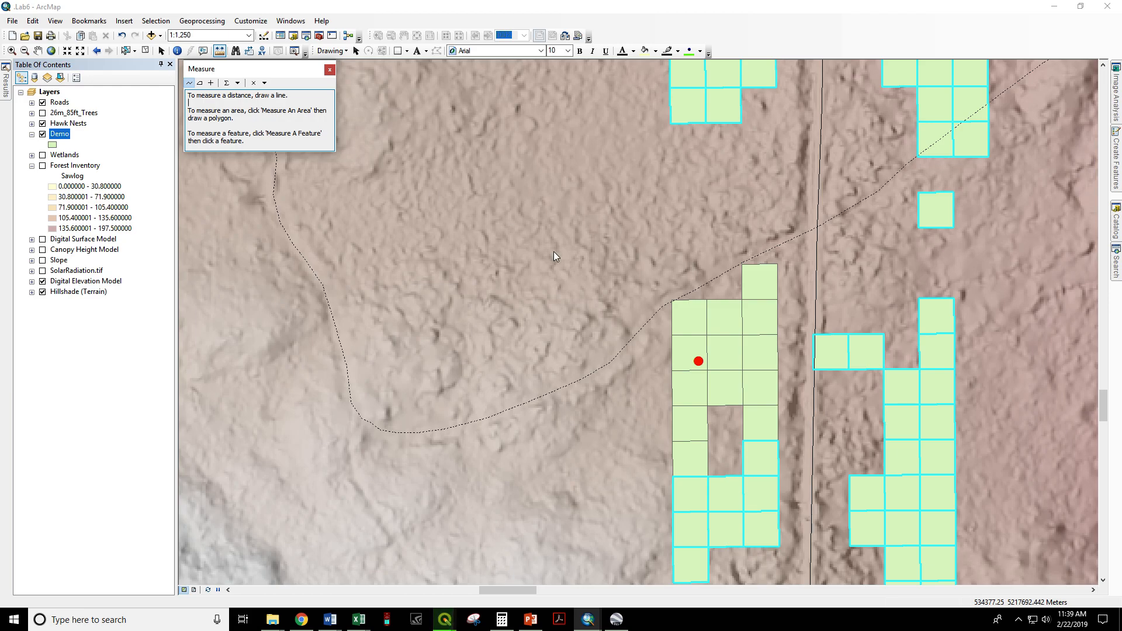
{"action": "left_click", "coordinate": [699, 363]}
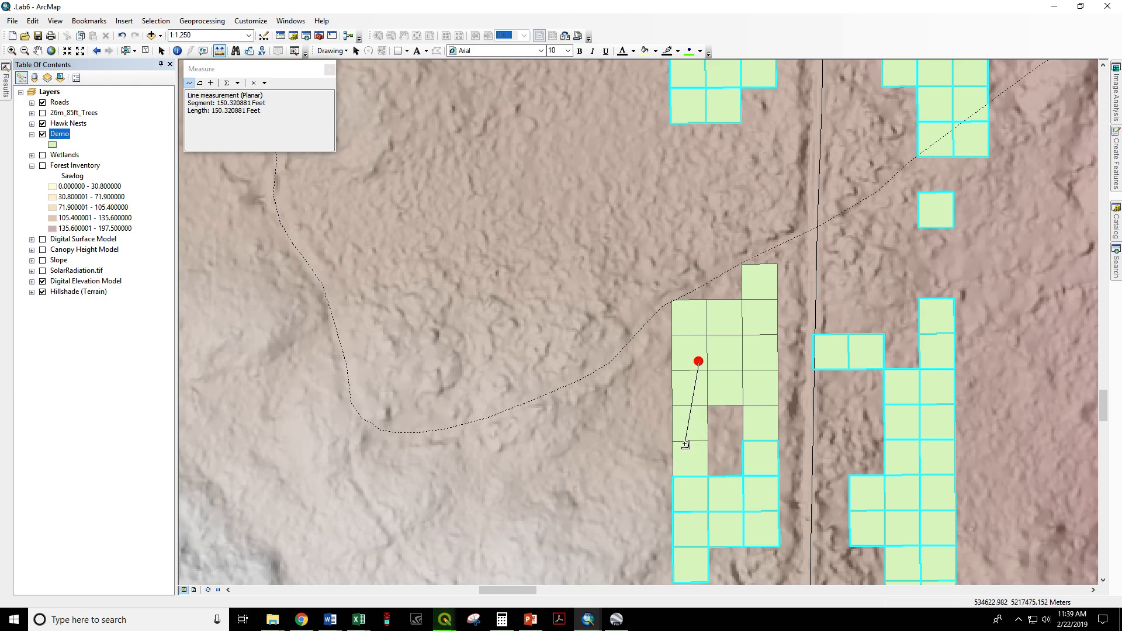
{"action": "left_click", "coordinate": [684, 446]}
{"action": "double_click", "coordinate": [646, 401]}
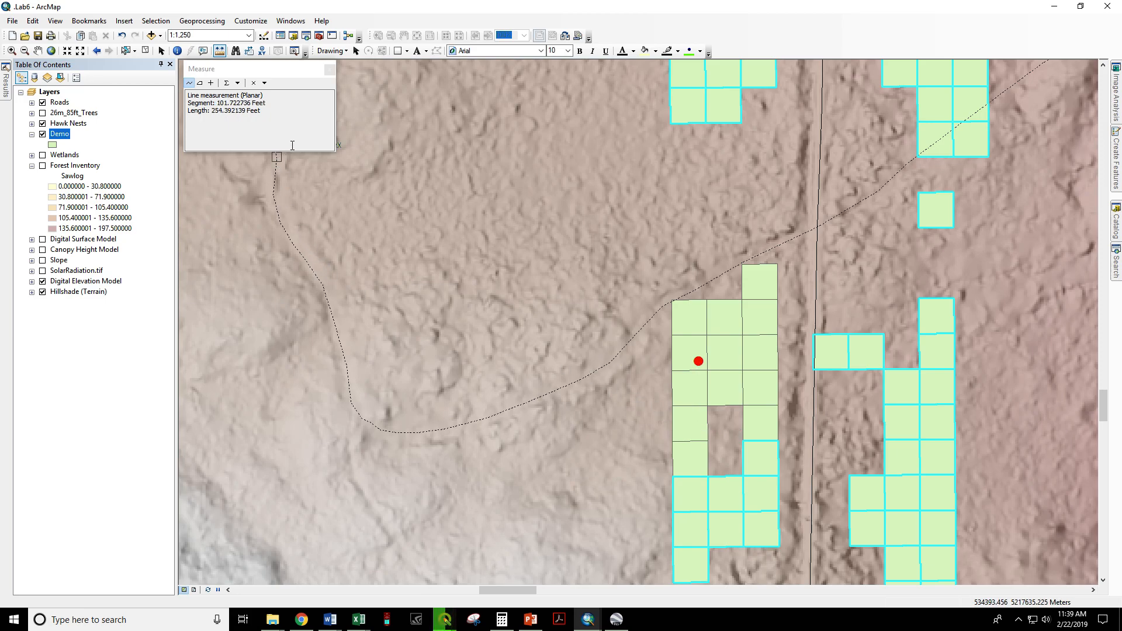
{"action": "left_click", "coordinate": [329, 69]}
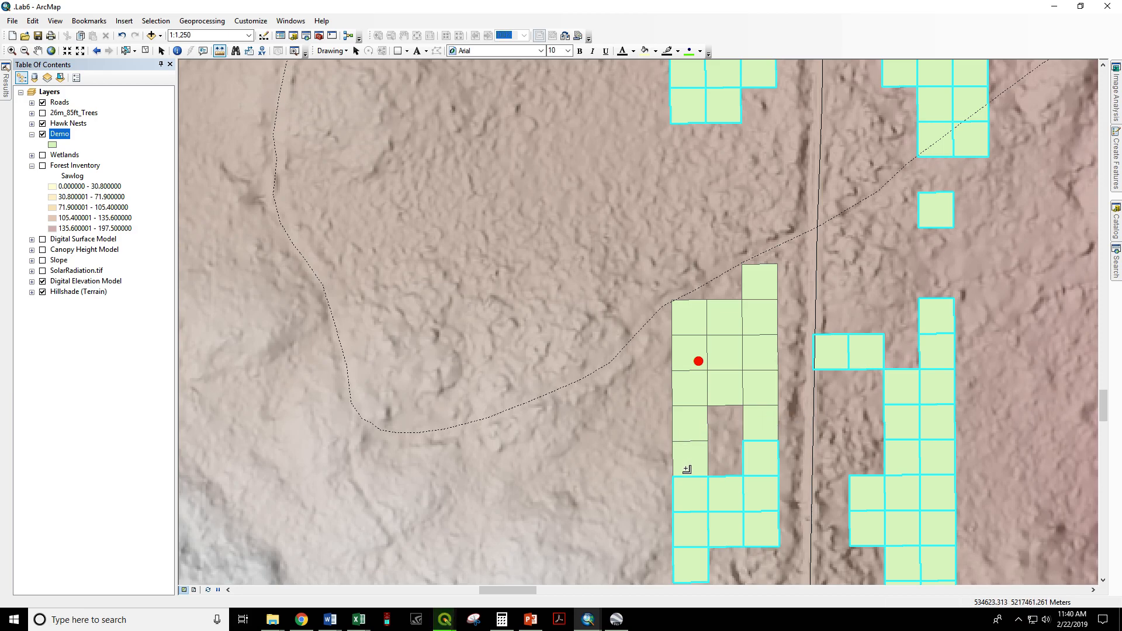
- Clear the remaining selection of Demo cells
{"action": "scroll", "coordinate": [678, 439], "scroll_direction": "up", "scroll_amount": 2}
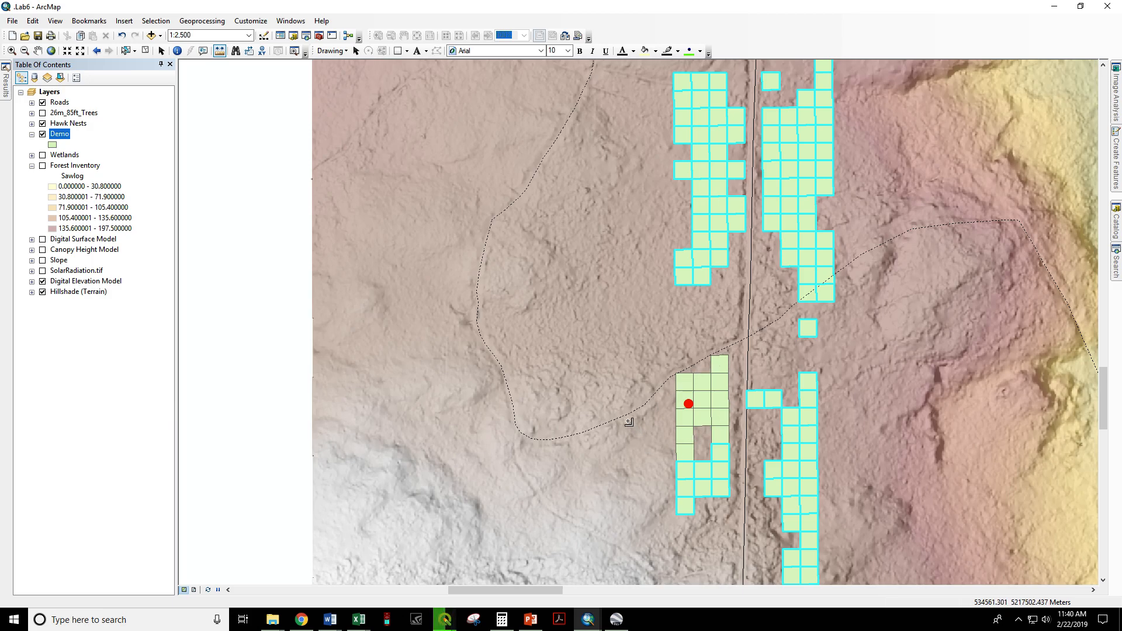
{"action": "scroll", "coordinate": [640, 223], "scroll_direction": "down", "scroll_amount": 2}
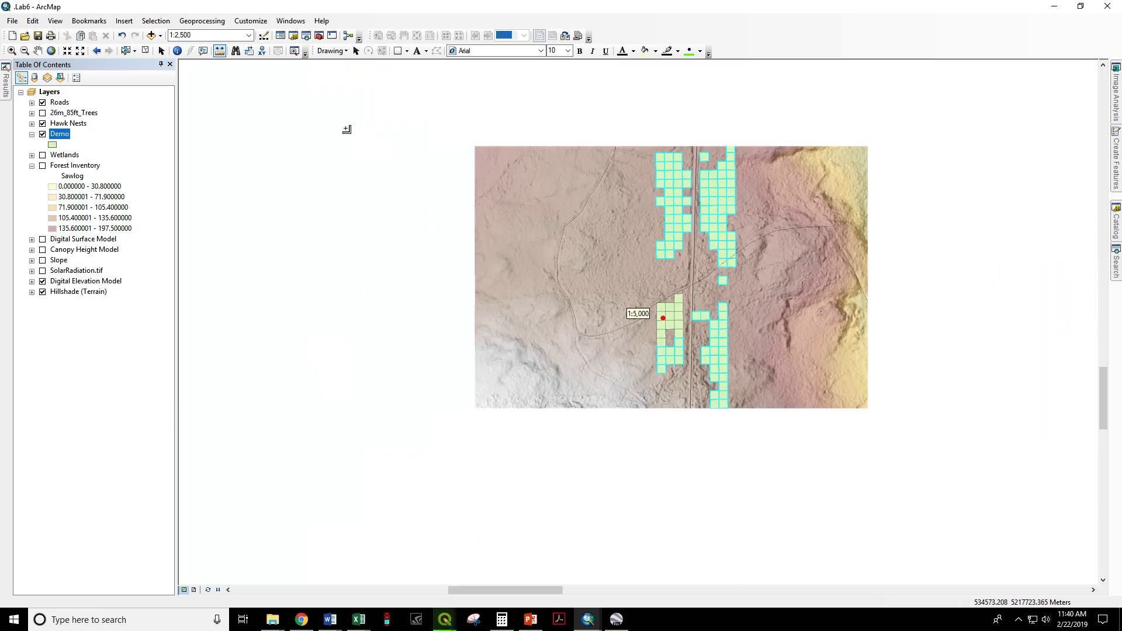
{"action": "scroll", "coordinate": [630, 166], "scroll_direction": "up", "scroll_amount": 1}
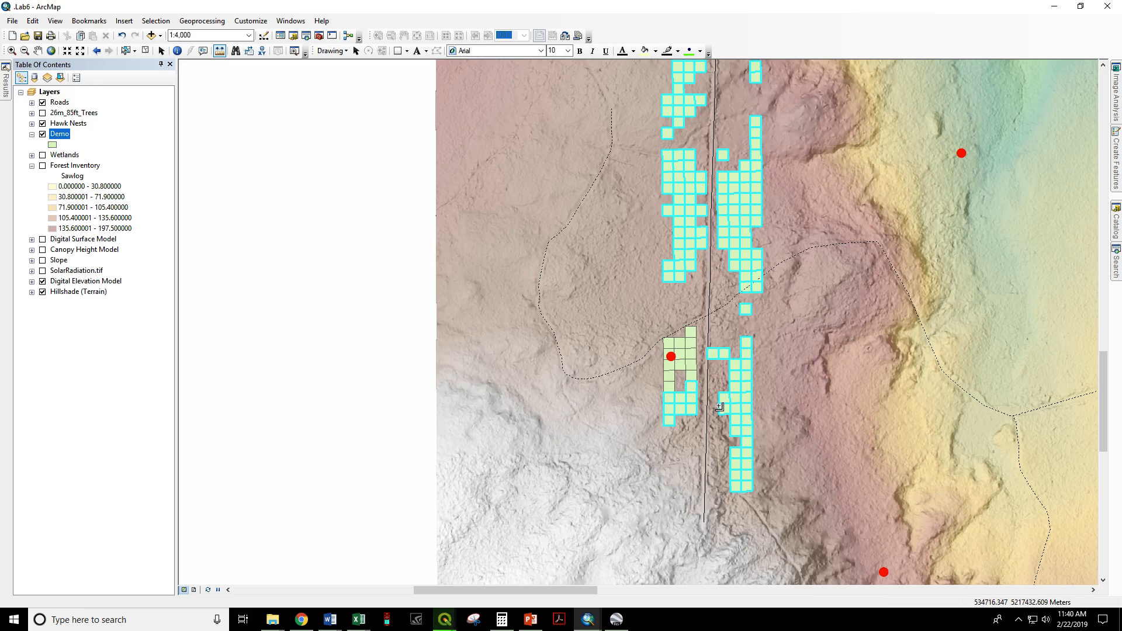
{"action": "left_click", "coordinate": [144, 52]}
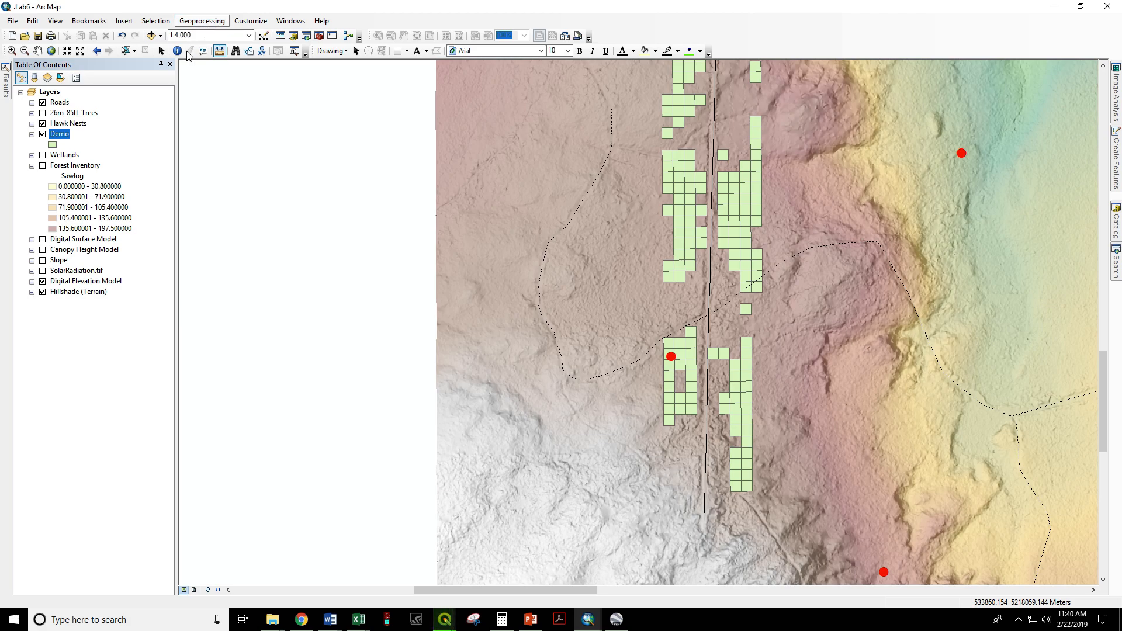
- Buffer the Hawk Nests layer by a linear distance of 150 feet, keeping the default output
{"action": "left_click", "coordinate": [202, 20]}
{"action": "left_click", "coordinate": [199, 30]}
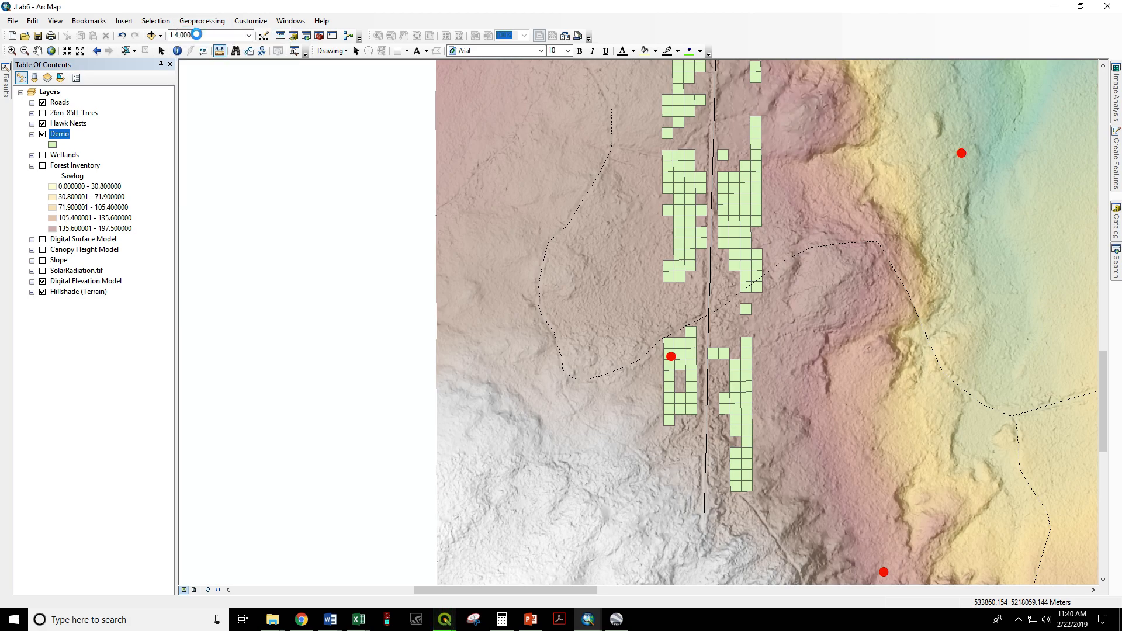
{"action": "left_click", "coordinate": [809, 159]}
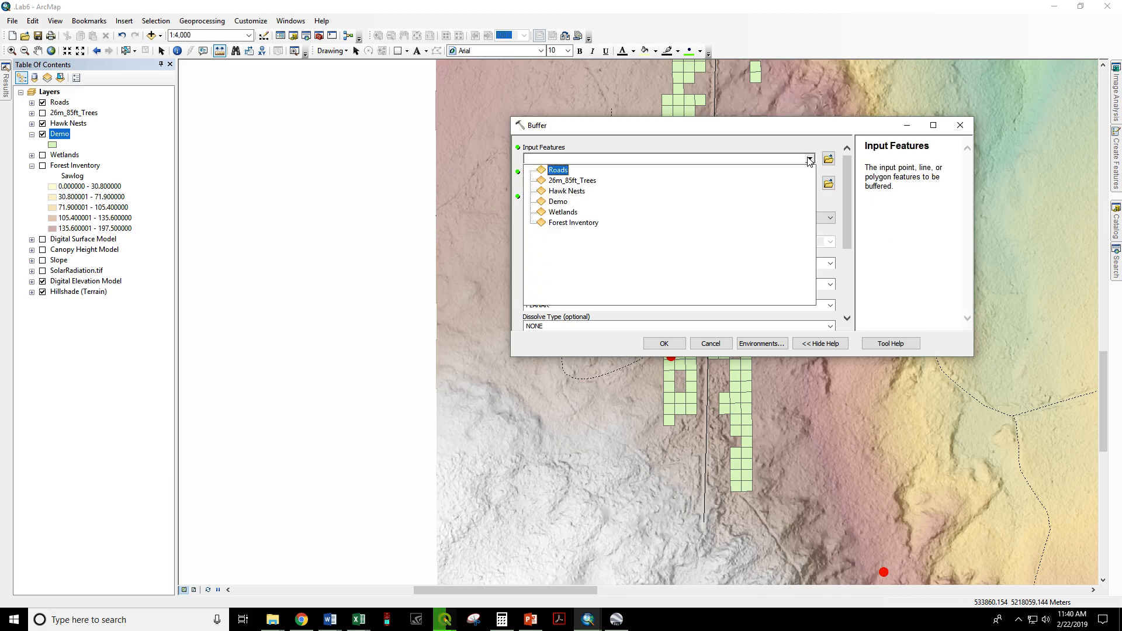
{"action": "left_click", "coordinate": [568, 192]}
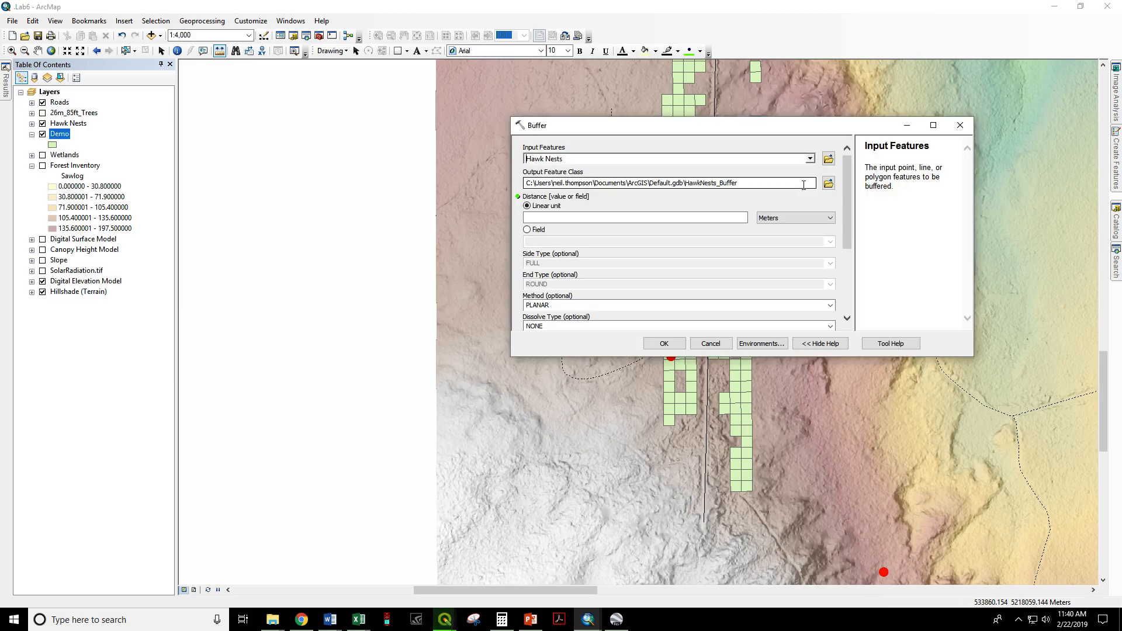
{"action": "left_click", "coordinate": [801, 218]}
{"action": "left_click", "coordinate": [781, 244]}
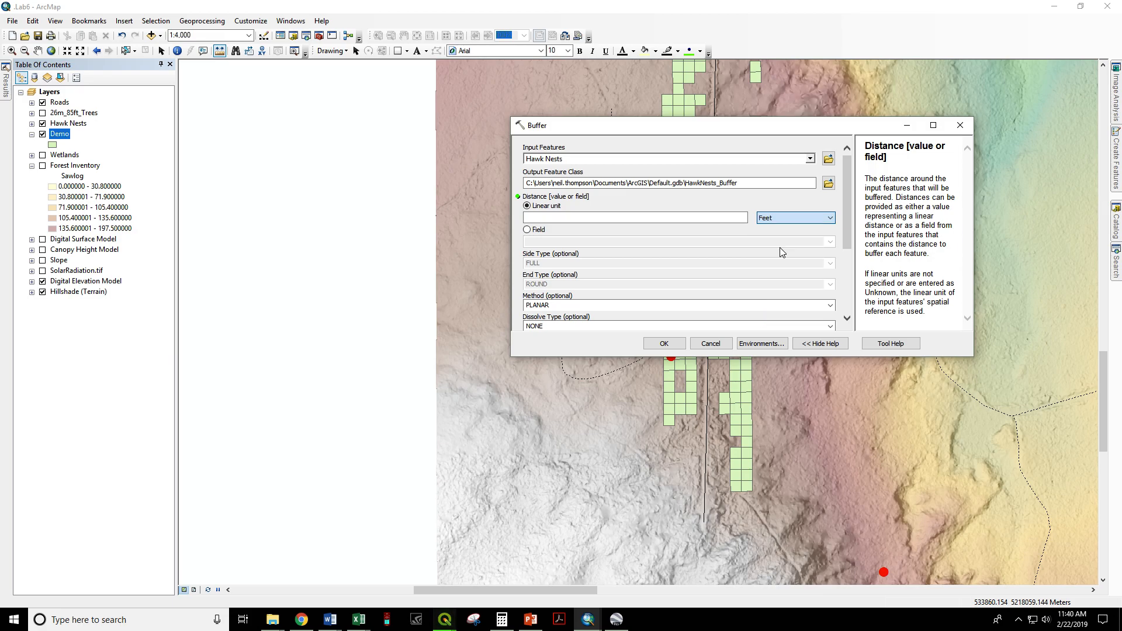
{"action": "left_click", "coordinate": [739, 218]}
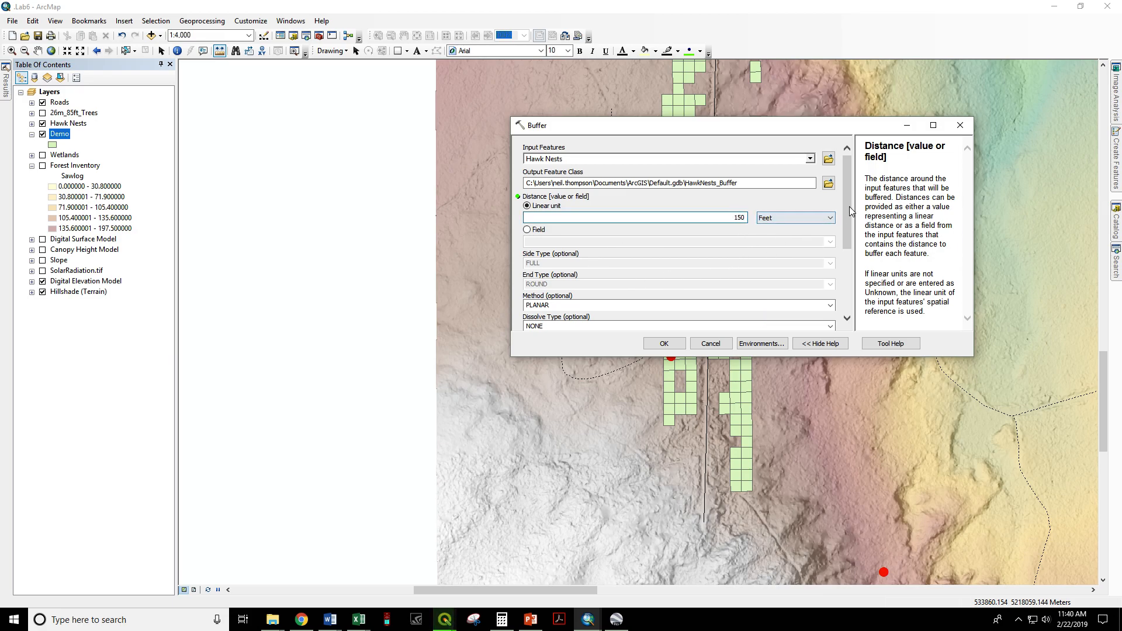
{"action": "left_click", "coordinate": [664, 343]}
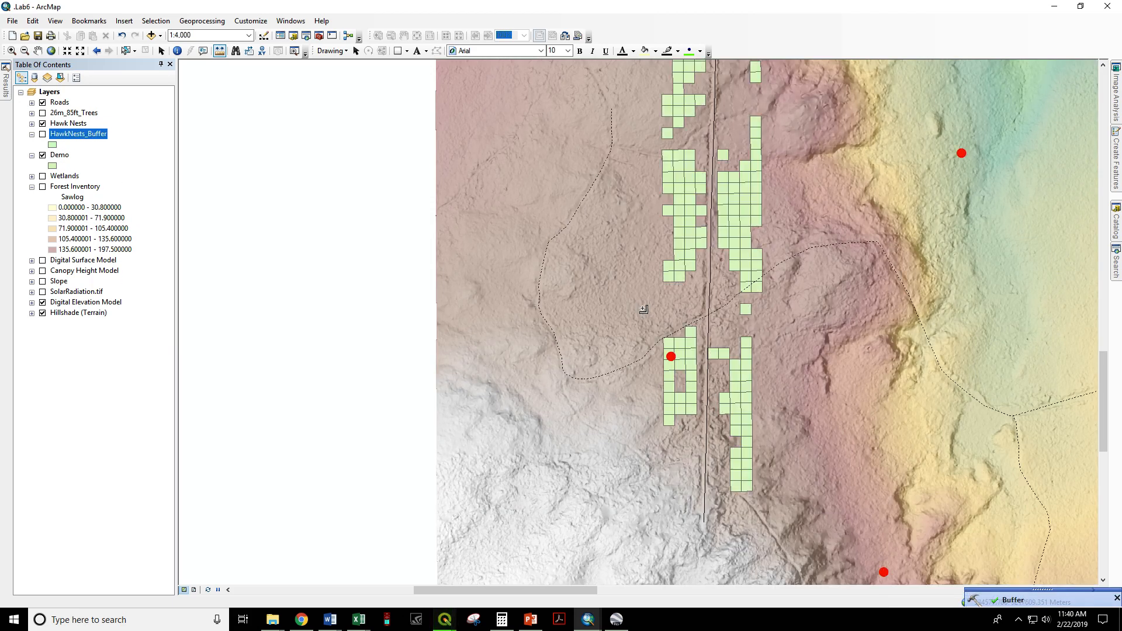
- Show the HawkNests_Buffer layer and change its symbol to a hollow fill with a black outline
{"action": "left_click", "coordinate": [42, 134]}
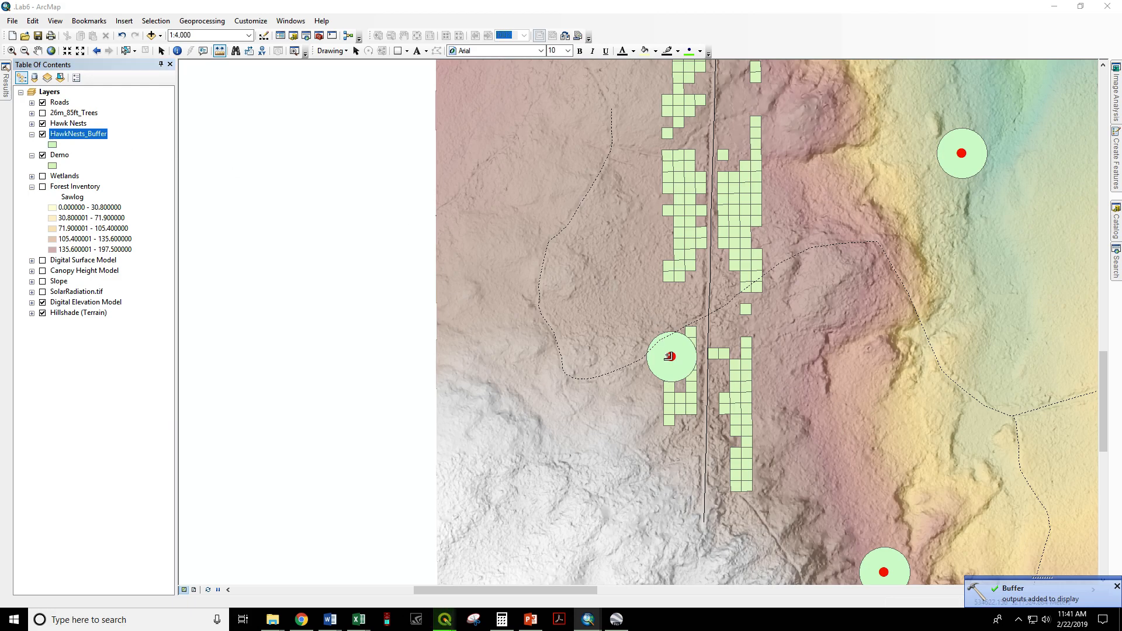
{"action": "scroll", "coordinate": [668, 356], "scroll_direction": "up", "scroll_amount": 2}
{"action": "scroll", "coordinate": [668, 357], "scroll_direction": "up", "scroll_amount": 1}
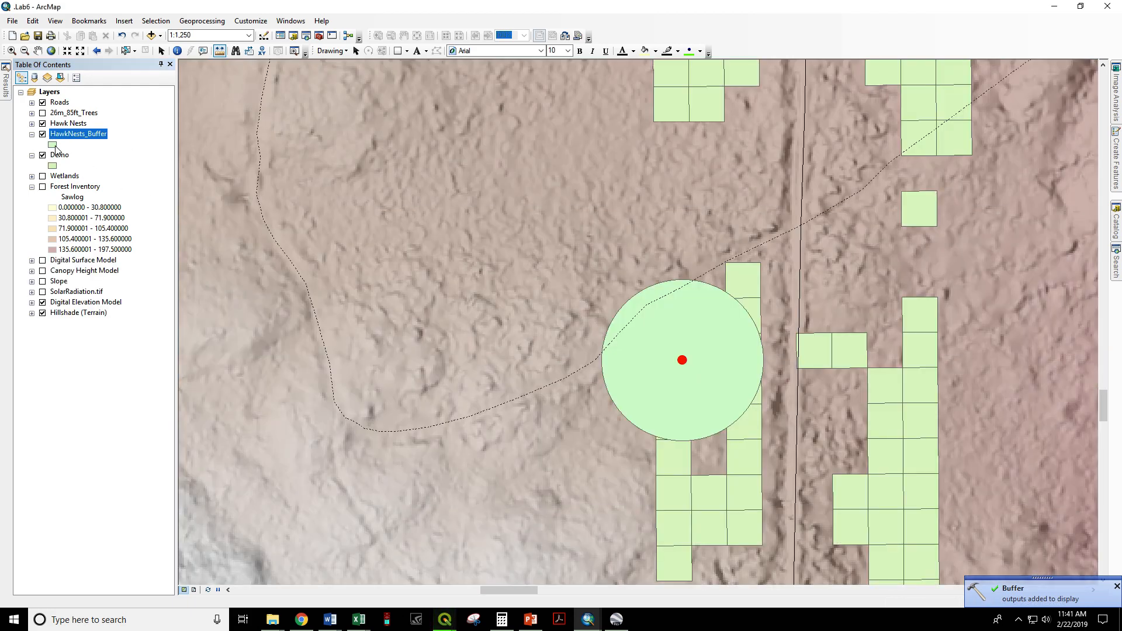
{"action": "left_click", "coordinate": [52, 145]}
{"action": "scroll", "coordinate": [672, 374], "scroll_direction": "down", "scroll_amount": 2}
{"action": "left_click", "coordinate": [665, 435]}
{"action": "double_click", "coordinate": [665, 429]}
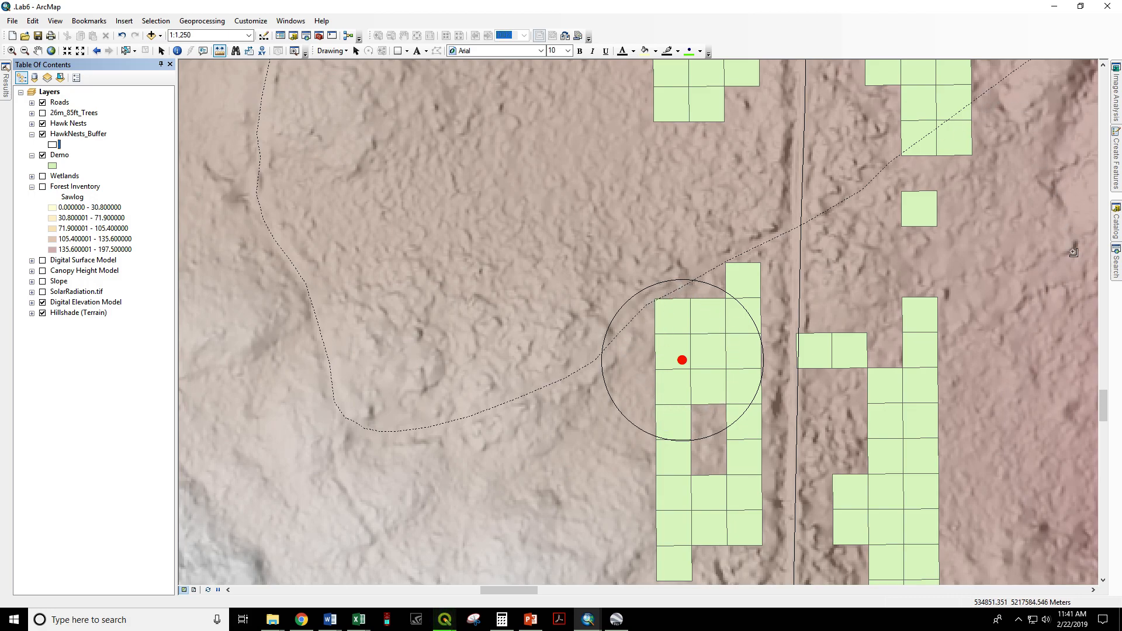
- Find the Erase (Analysis) tool, erase the HawkNests_Buffer areas from Demo, and show the output layer instead of Demo
{"action": "left_click", "coordinate": [1114, 268]}
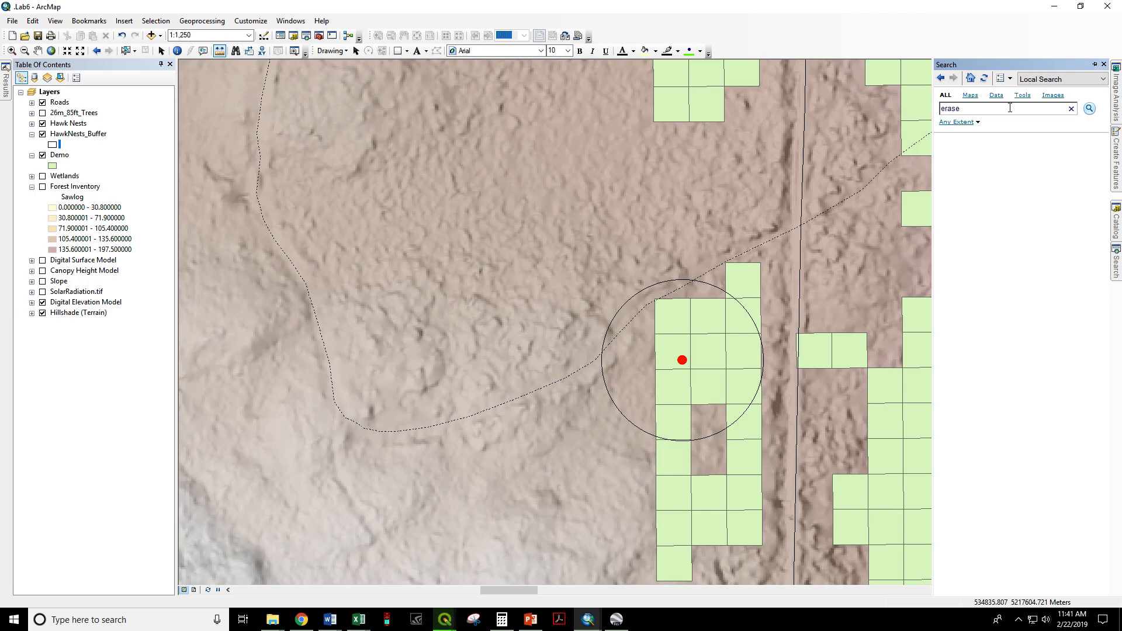
{"action": "key", "text": "Return"}
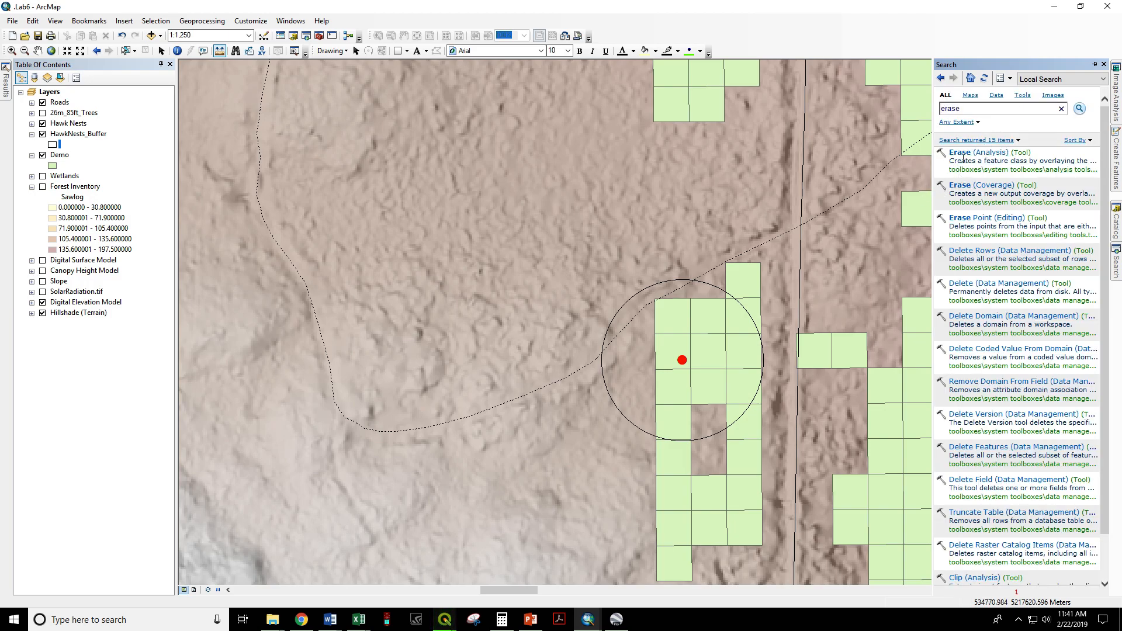
{"action": "left_click", "coordinate": [960, 152]}
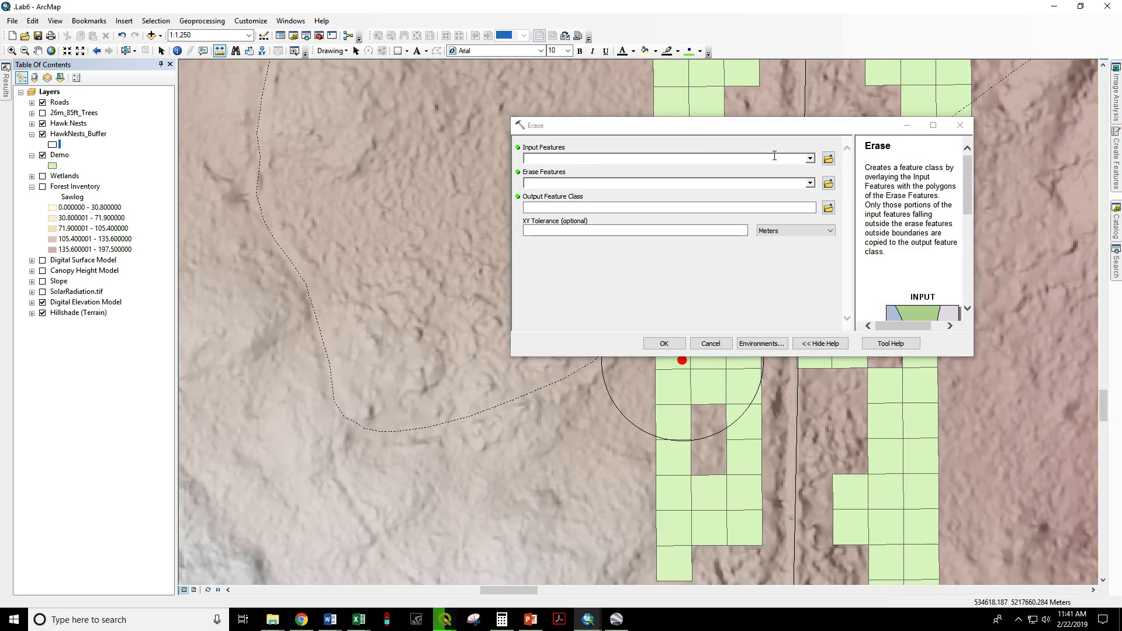
{"action": "left_click", "coordinate": [810, 158]}
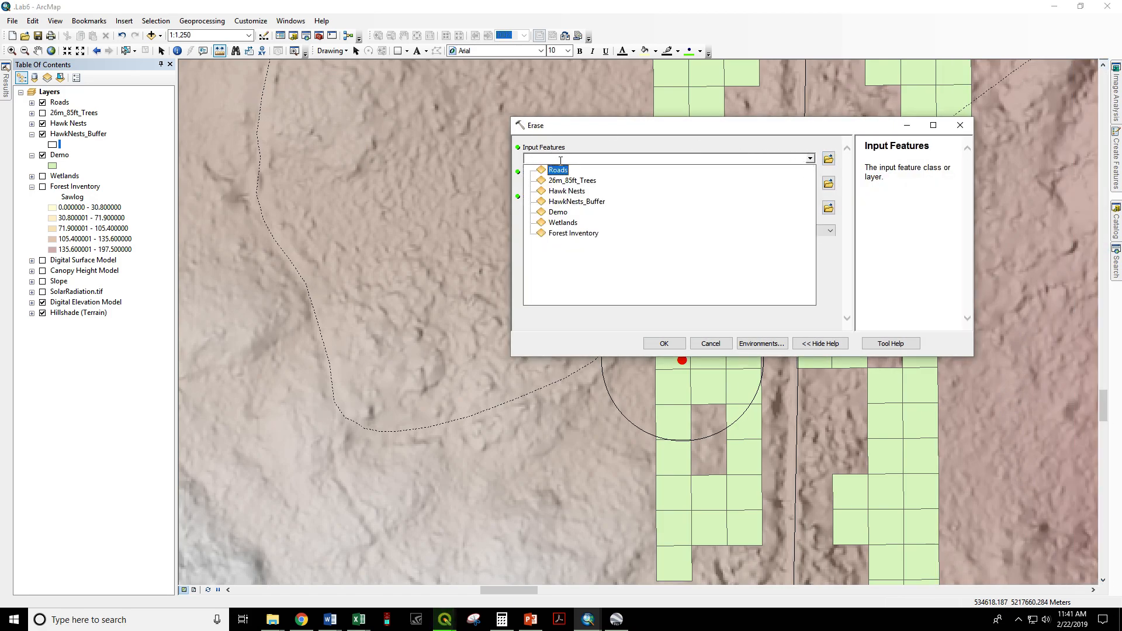
{"action": "left_click", "coordinate": [558, 212]}
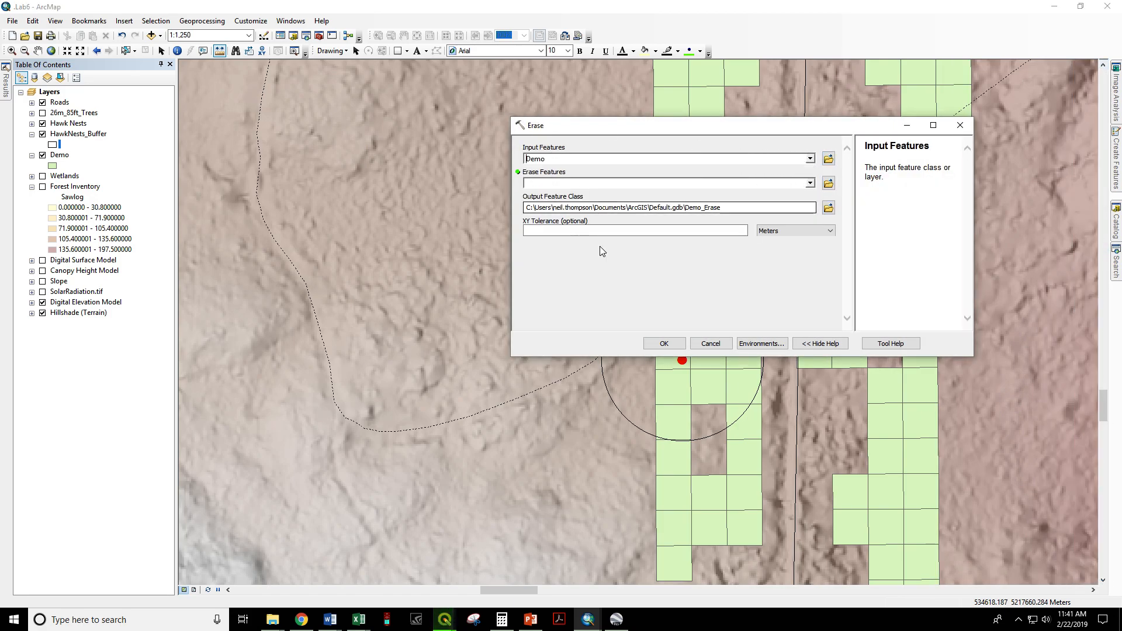
{"action": "left_click", "coordinate": [810, 183]}
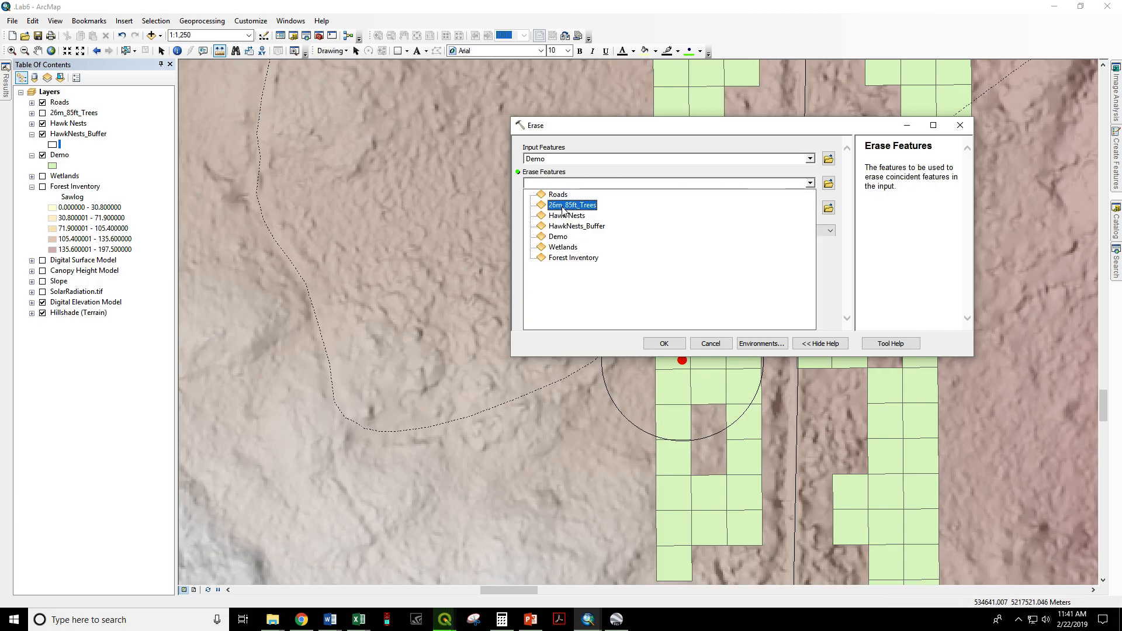
{"action": "left_click", "coordinate": [566, 226]}
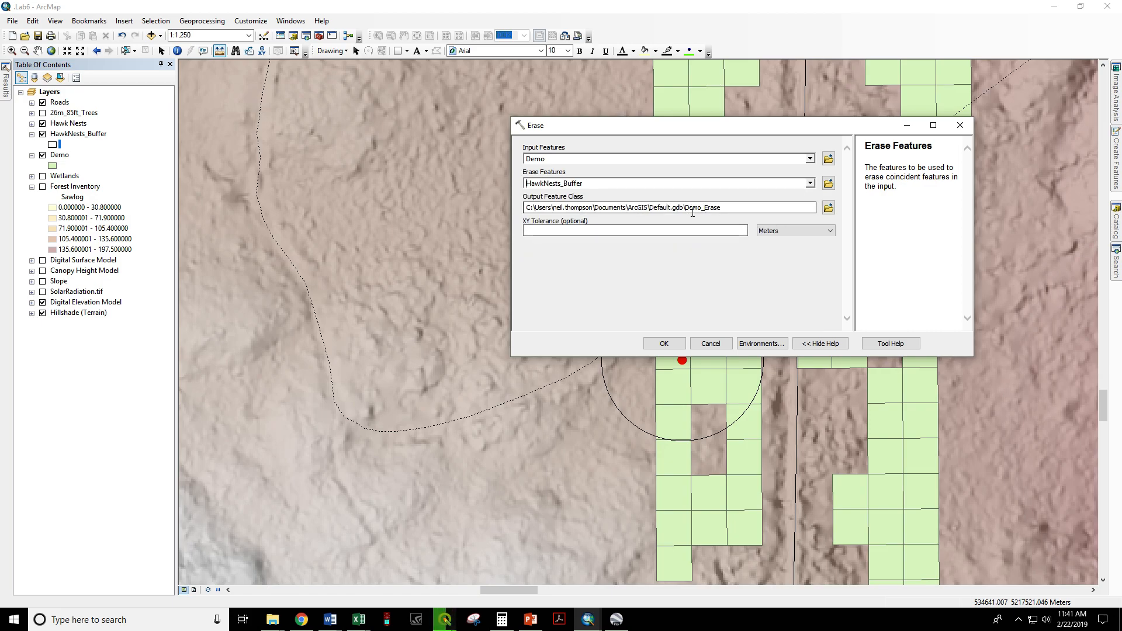
{"action": "left_click", "coordinate": [664, 344]}
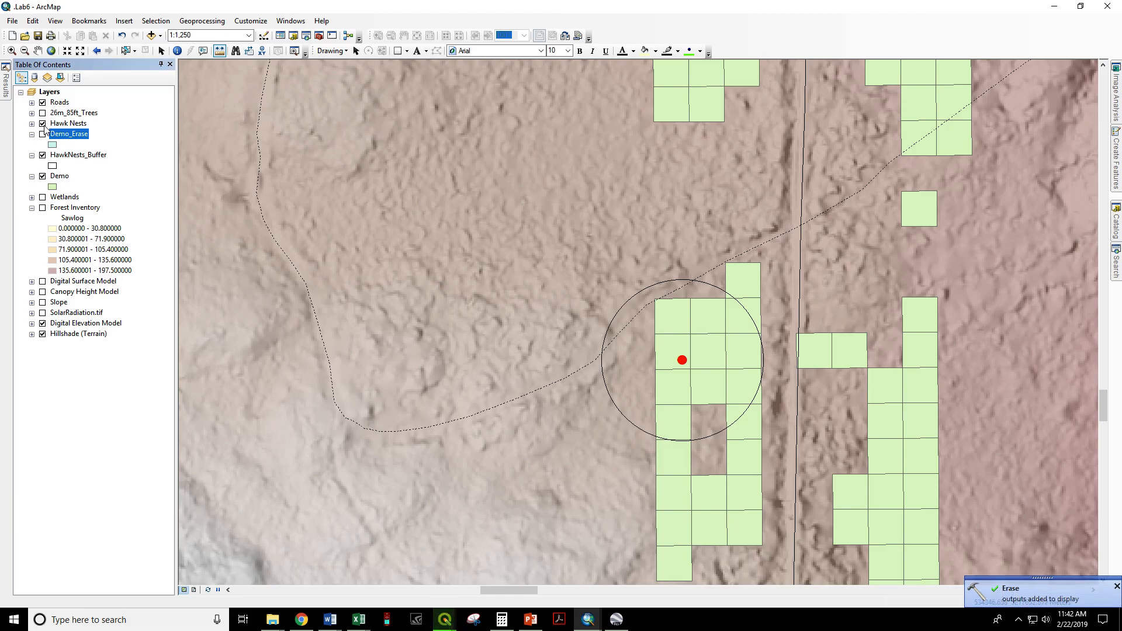
{"action": "left_click", "coordinate": [42, 134]}
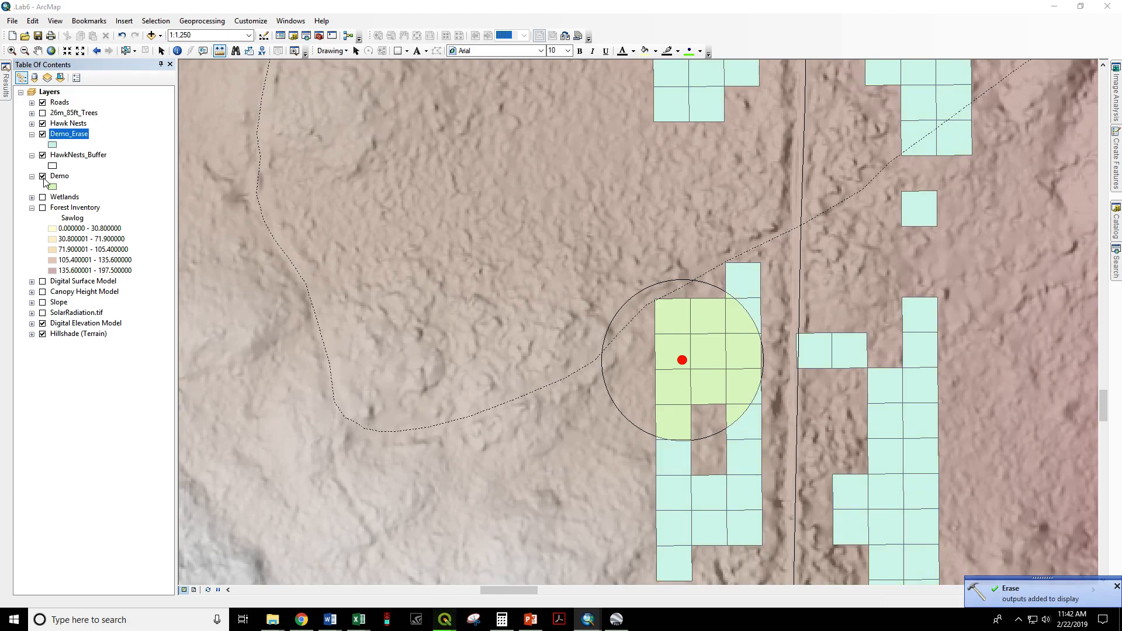
{"action": "left_click", "coordinate": [42, 176]}
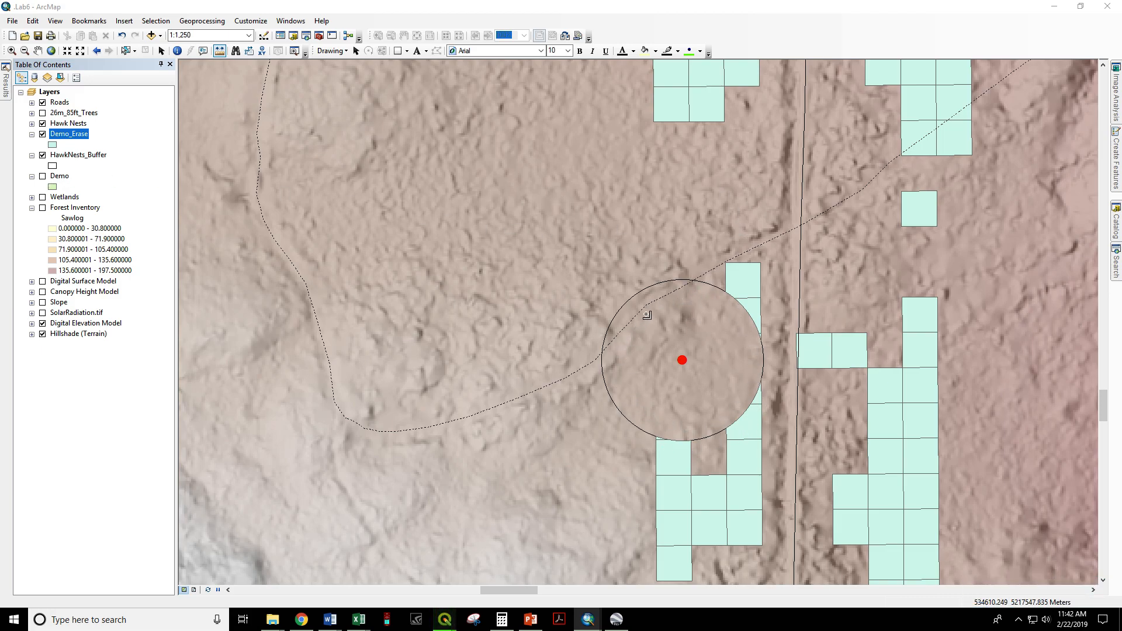
- Examine the erased cells around the hawk nest buffer and along the road up to the northern edge of the data
{"action": "left_click", "coordinate": [37, 50]}
{"action": "left_click_drag", "start_coordinate": [594, 197], "coordinate": [505, 213]}
{"action": "scroll", "coordinate": [698, 233], "scroll_direction": "down", "scroll_amount": 3}
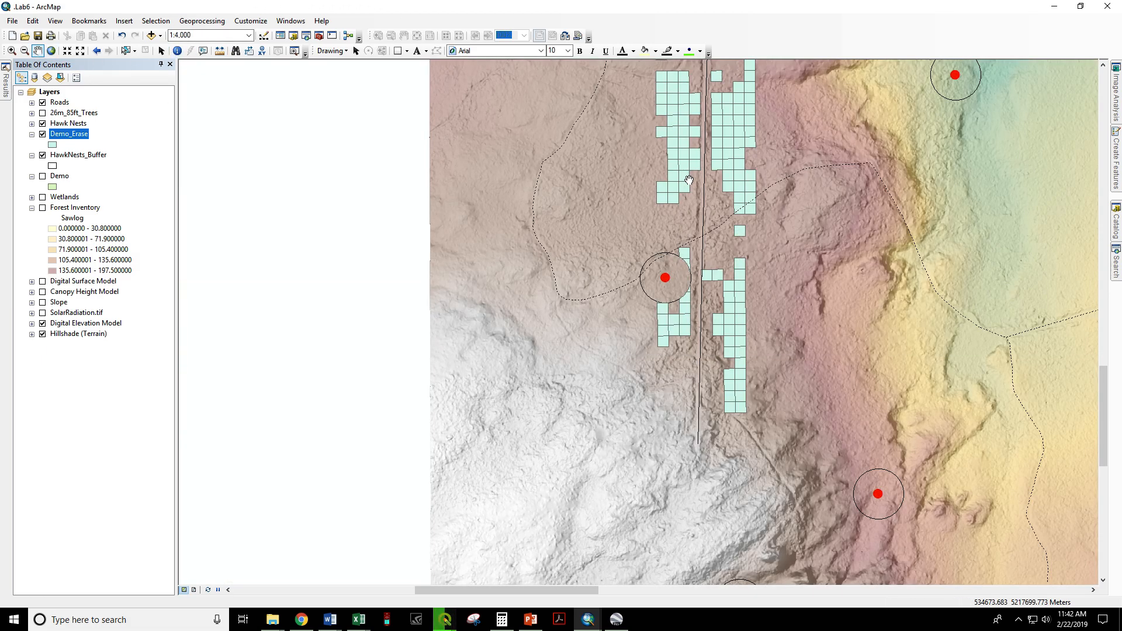
{"action": "left_click_drag", "start_coordinate": [687, 185], "coordinate": [681, 256]}
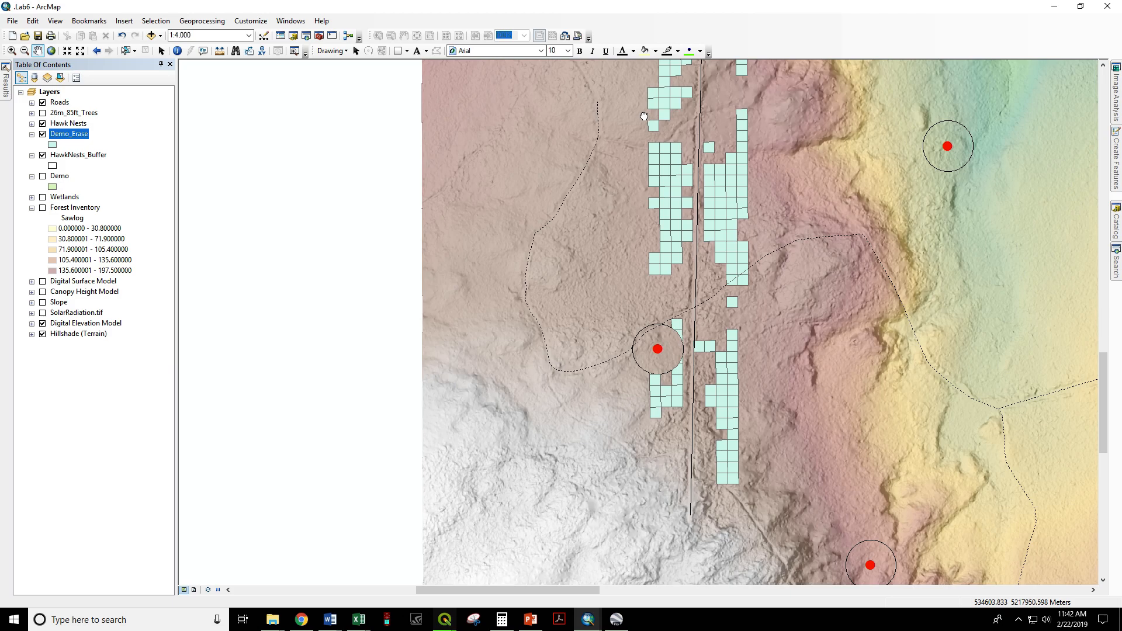
{"action": "left_click_drag", "start_coordinate": [643, 113], "coordinate": [635, 209]}
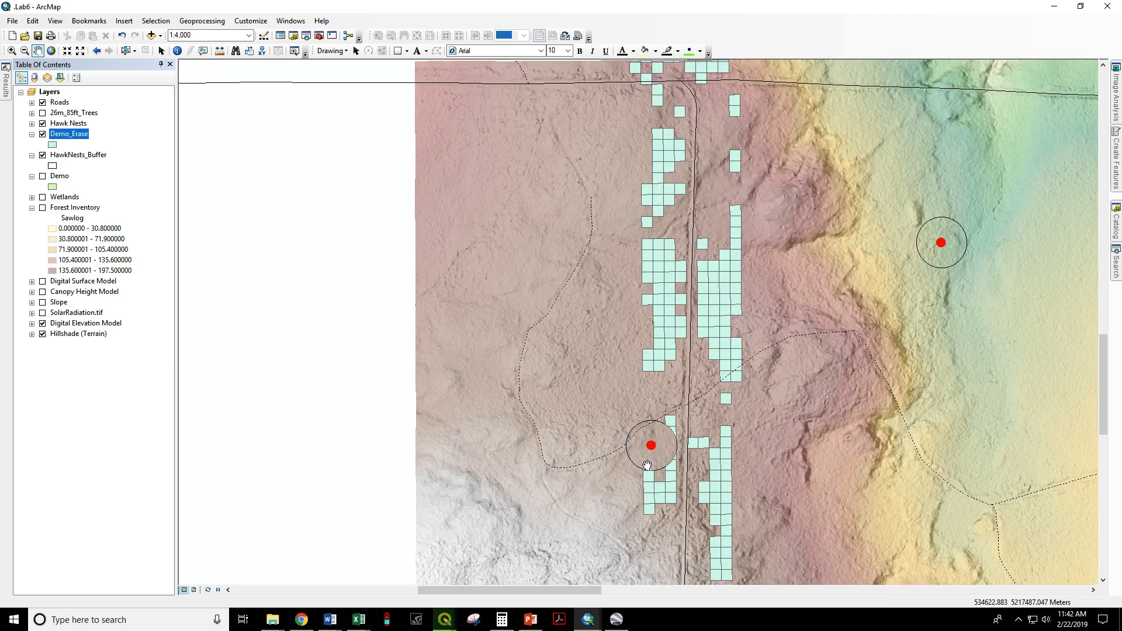
{"action": "scroll", "coordinate": [654, 462], "scroll_direction": "down", "scroll_amount": 5}
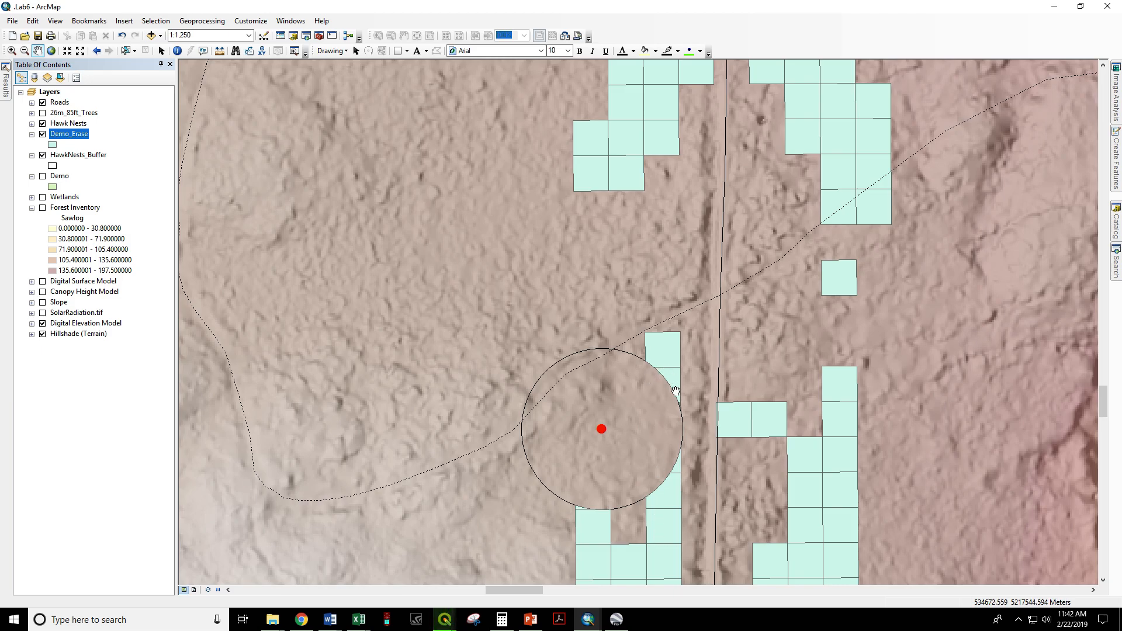
{"action": "left_click_drag", "start_coordinate": [683, 82], "coordinate": [696, 394]}
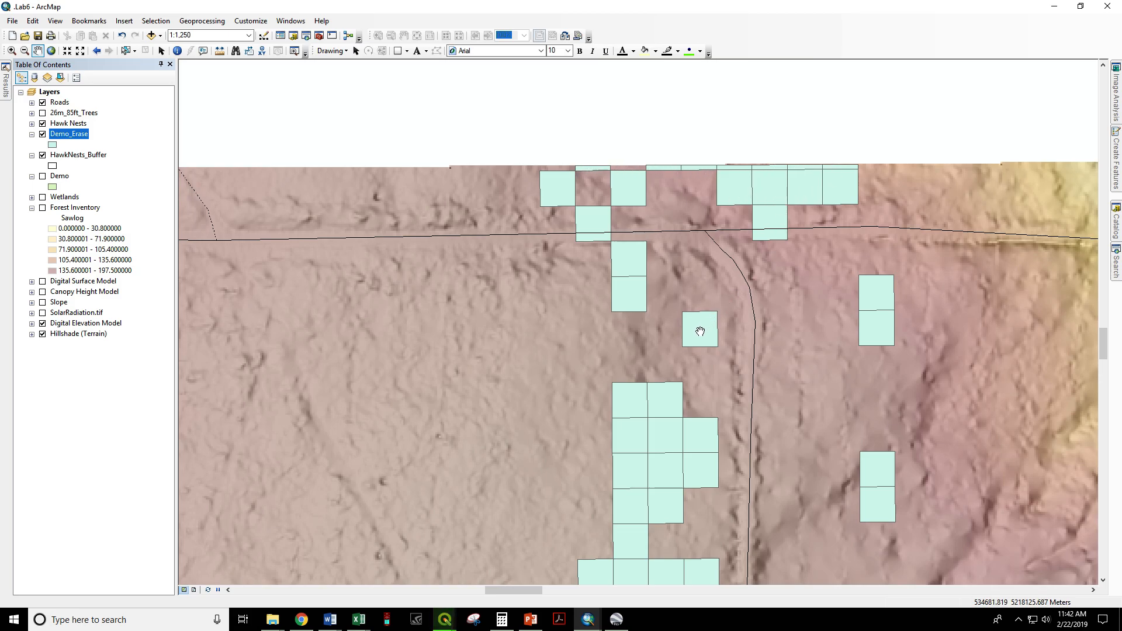
{"action": "left_click_drag", "start_coordinate": [646, 550], "coordinate": [635, 127]}
{"action": "left_click_drag", "start_coordinate": [642, 482], "coordinate": [625, 120]}
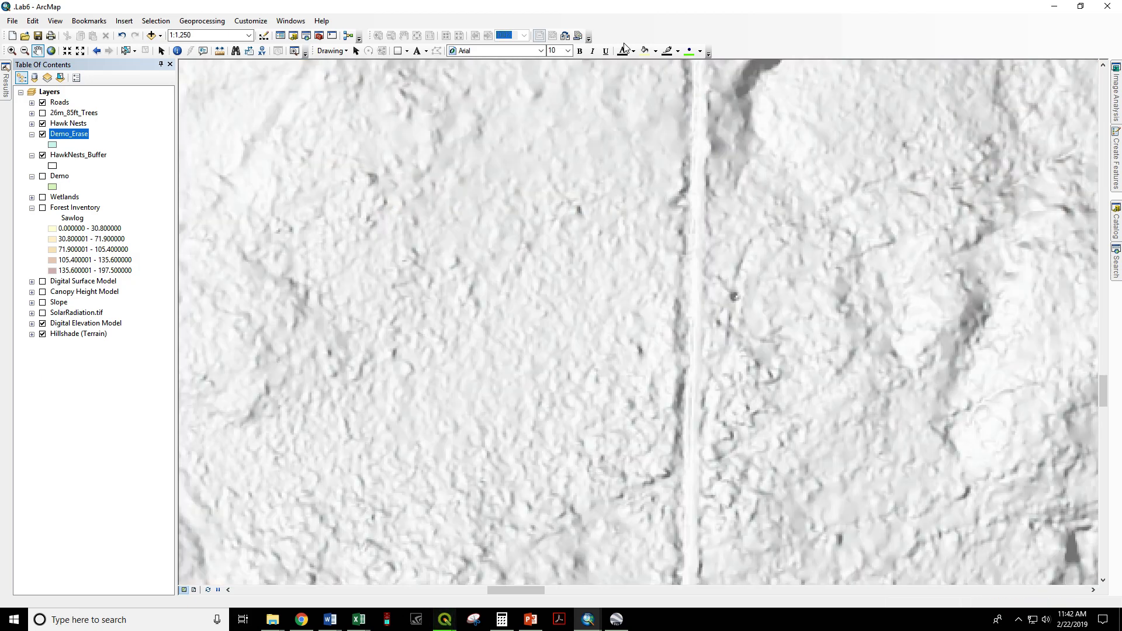
{"action": "left_click_drag", "start_coordinate": [656, 405], "coordinate": [658, 149]}
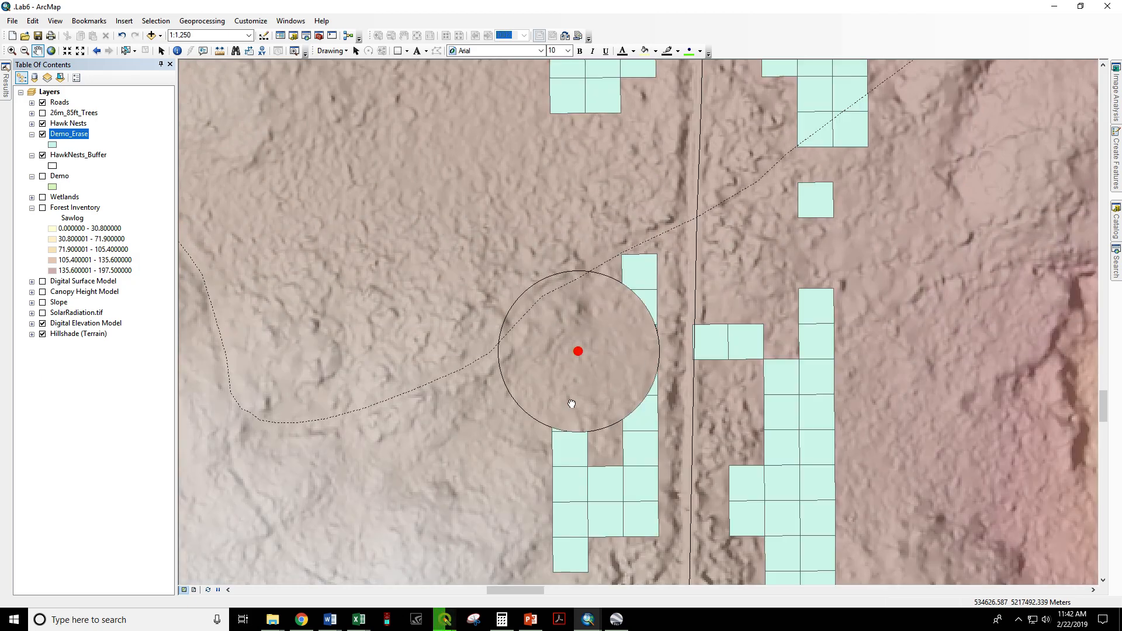
{"action": "left_click_drag", "start_coordinate": [571, 403], "coordinate": [591, 317]}
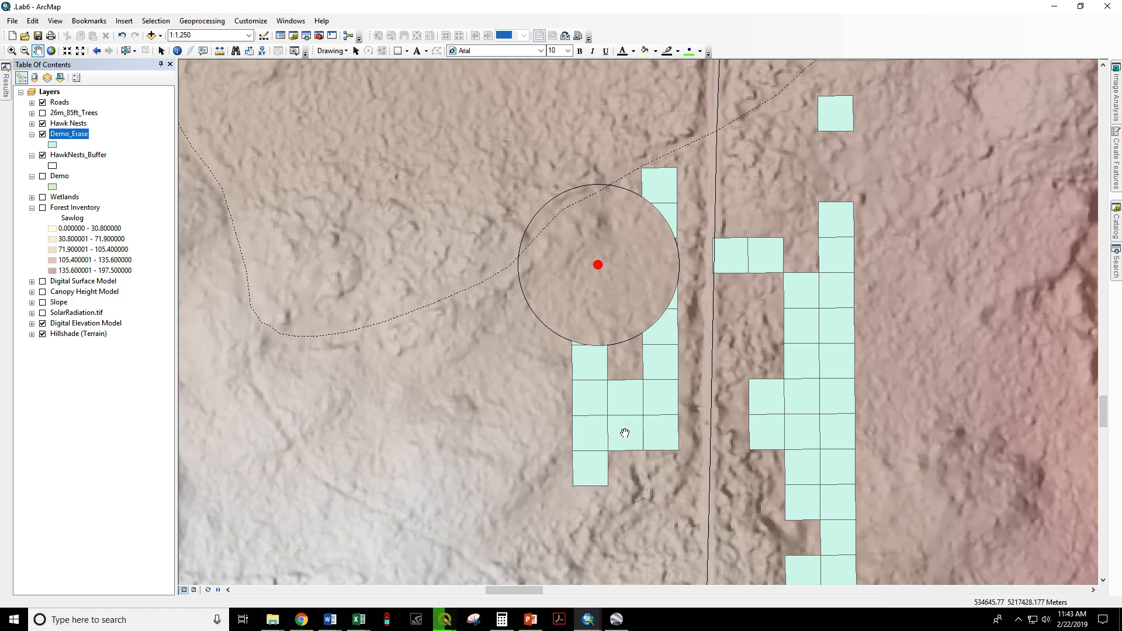
- Open the Demo_Erase attribute table and bring its Shape_Length and Shape_Area fields into view
{"action": "right_click", "coordinate": [65, 136]}
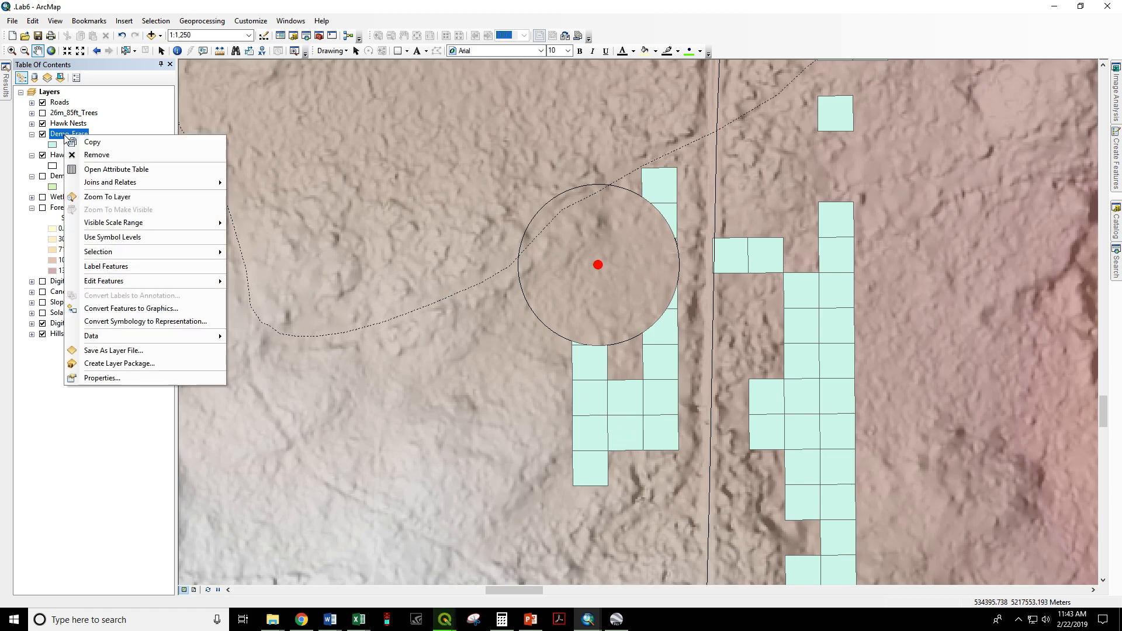
{"action": "left_click", "coordinate": [96, 166]}
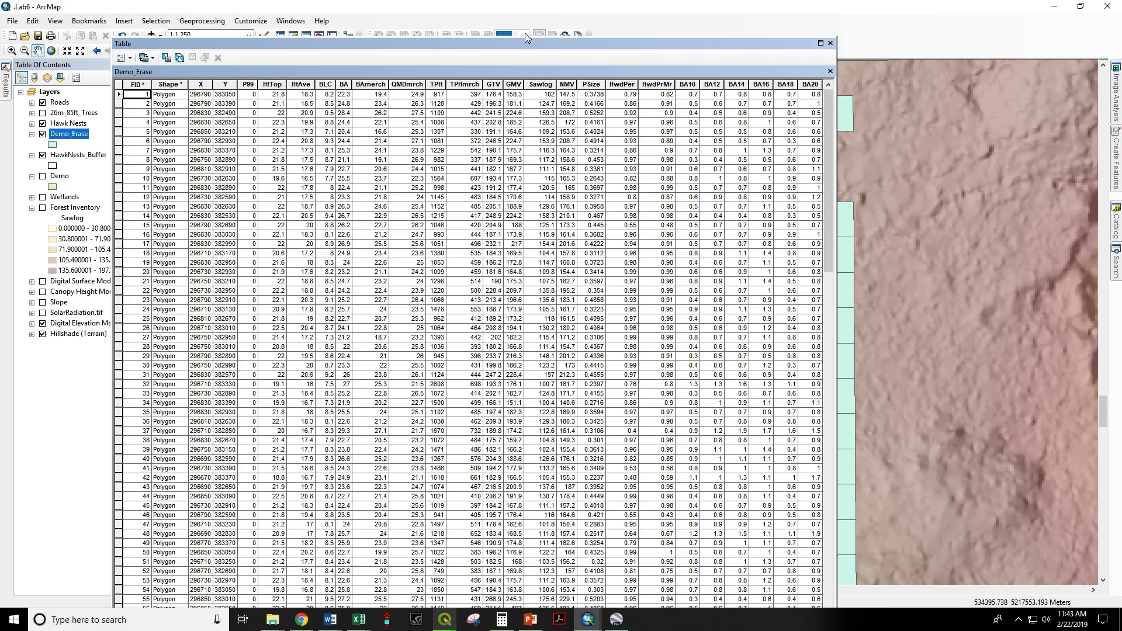
{"action": "left_click_drag", "start_coordinate": [608, 38], "coordinate": [583, 83]}
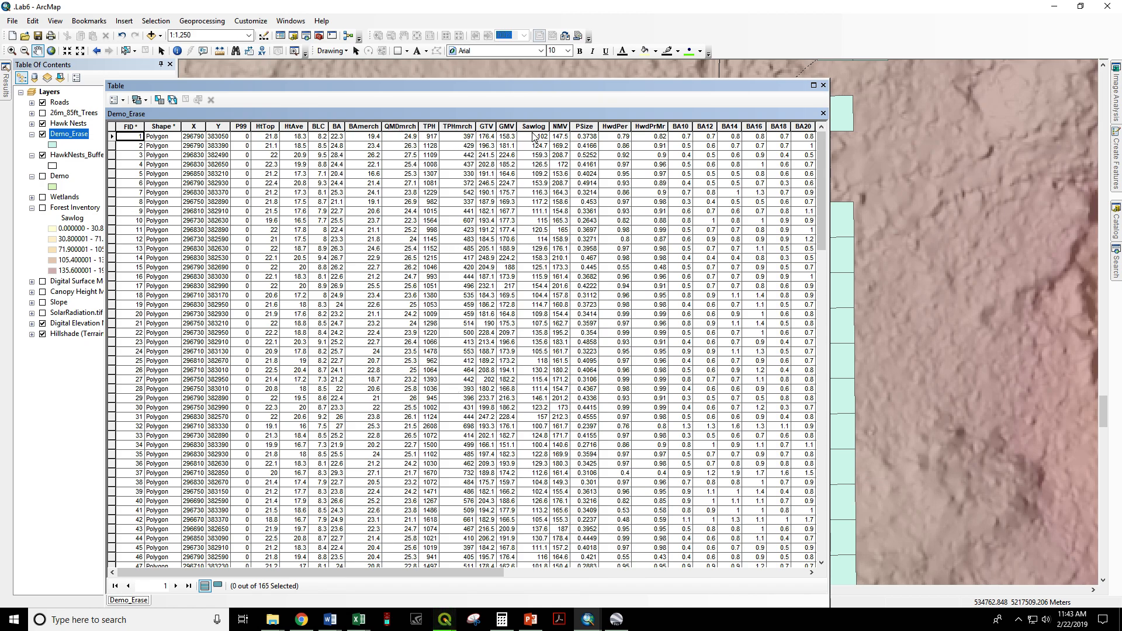
{"action": "left_click_drag", "start_coordinate": [444, 572], "coordinate": [830, 540]}
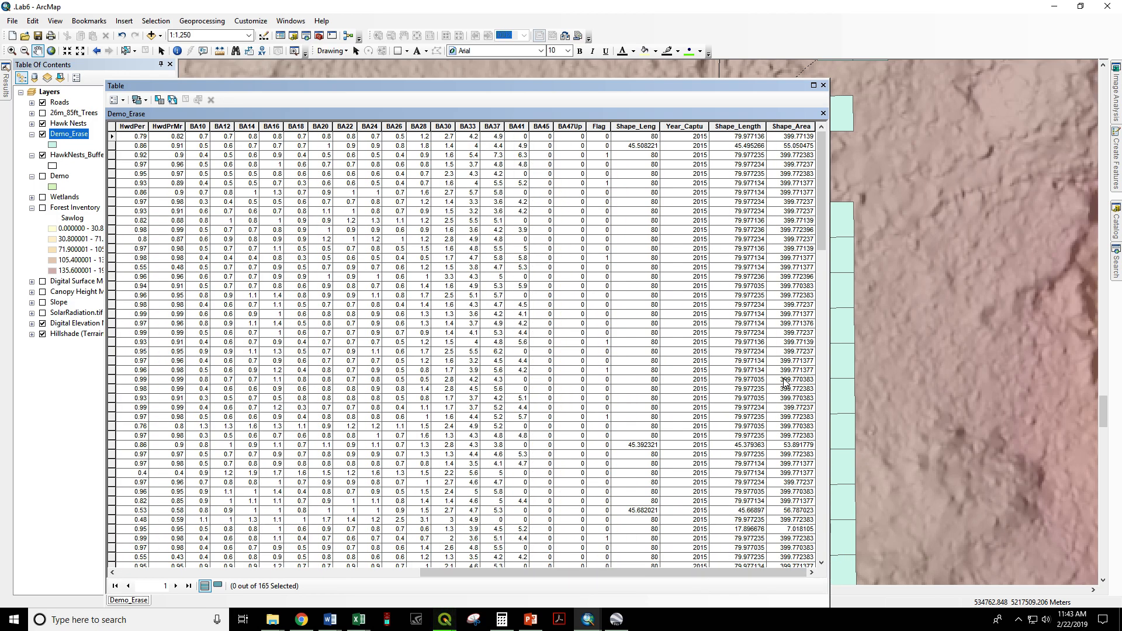
- Add a field named Hectares of type Double to the Demo_Erase attribute table
{"action": "left_click", "coordinate": [115, 102]}
{"action": "left_click", "coordinate": [146, 184]}
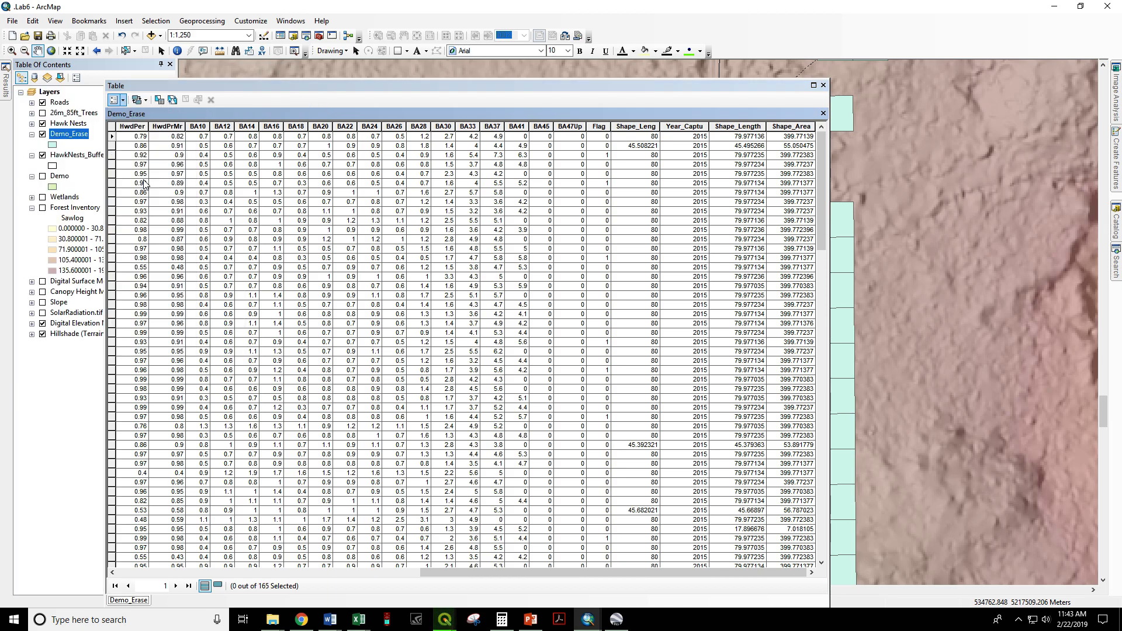
{"action": "type", "text": "Hectares"}
{"action": "left_click", "coordinate": [579, 265]}
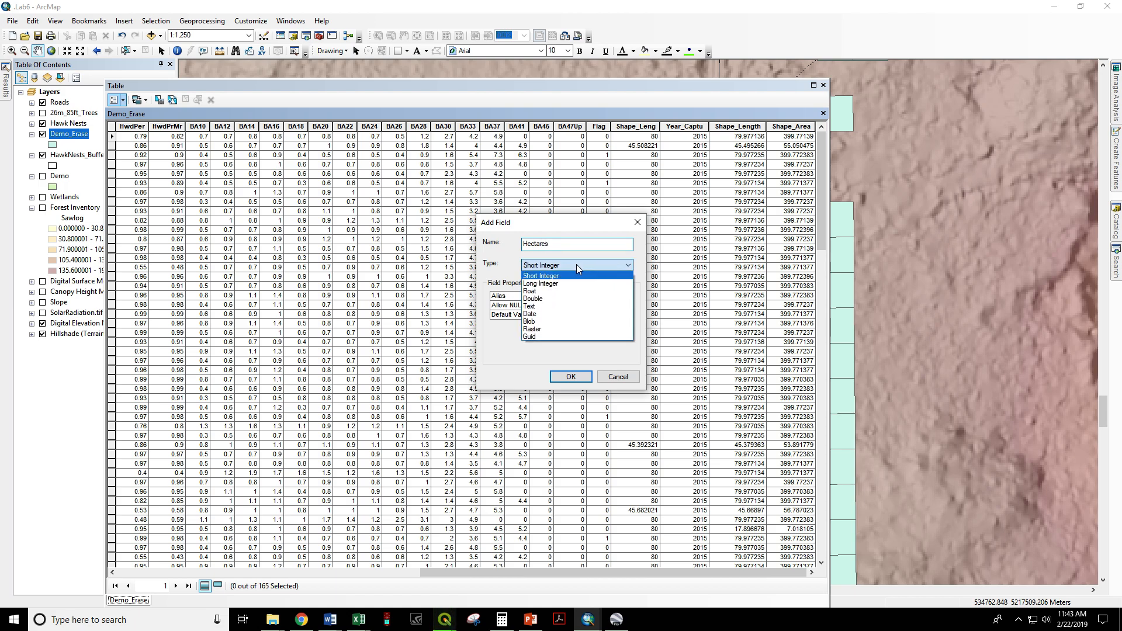
{"action": "left_click", "coordinate": [534, 299]}
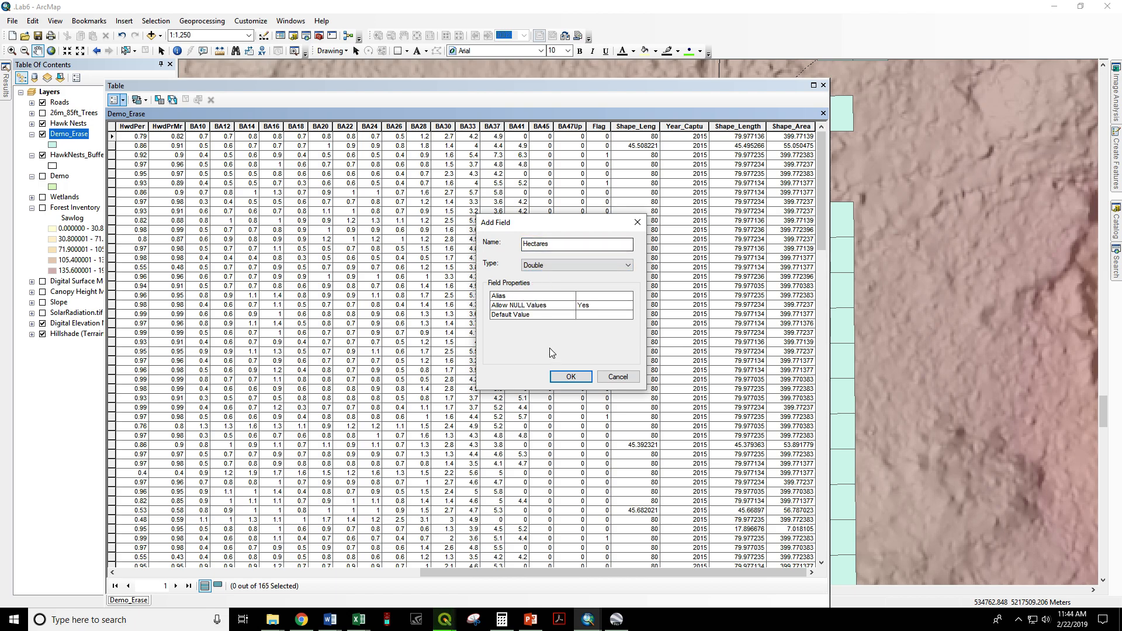
{"action": "left_click", "coordinate": [569, 377]}
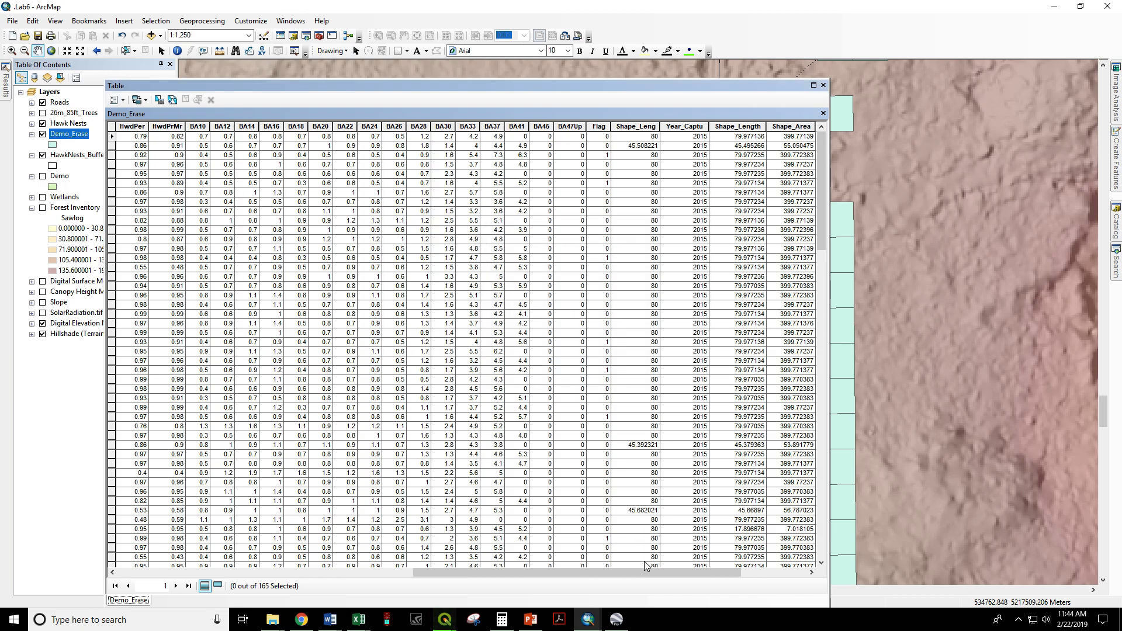
- Calculate the Hectares field from each cell's area geometry, in hectares, using the data source's coordinate system
{"action": "left_click_drag", "start_coordinate": [652, 573], "coordinate": [750, 575]}
{"action": "right_click", "coordinate": [742, 124]}
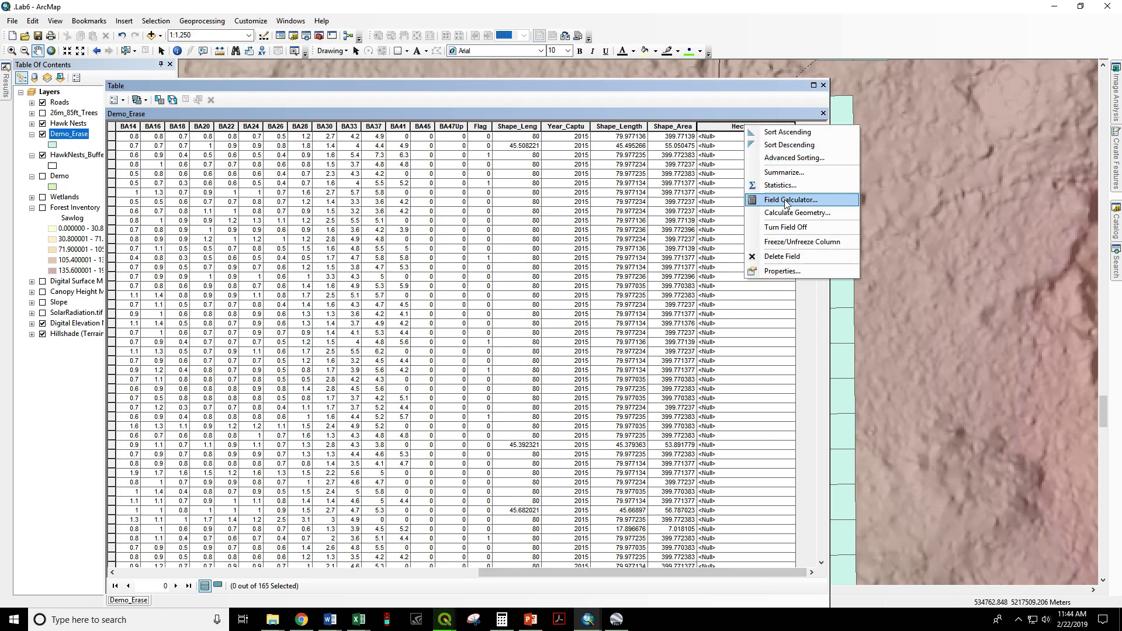
{"action": "left_click", "coordinate": [797, 213]}
{"action": "left_click", "coordinate": [525, 337]}
{"action": "left_click", "coordinate": [528, 366]}
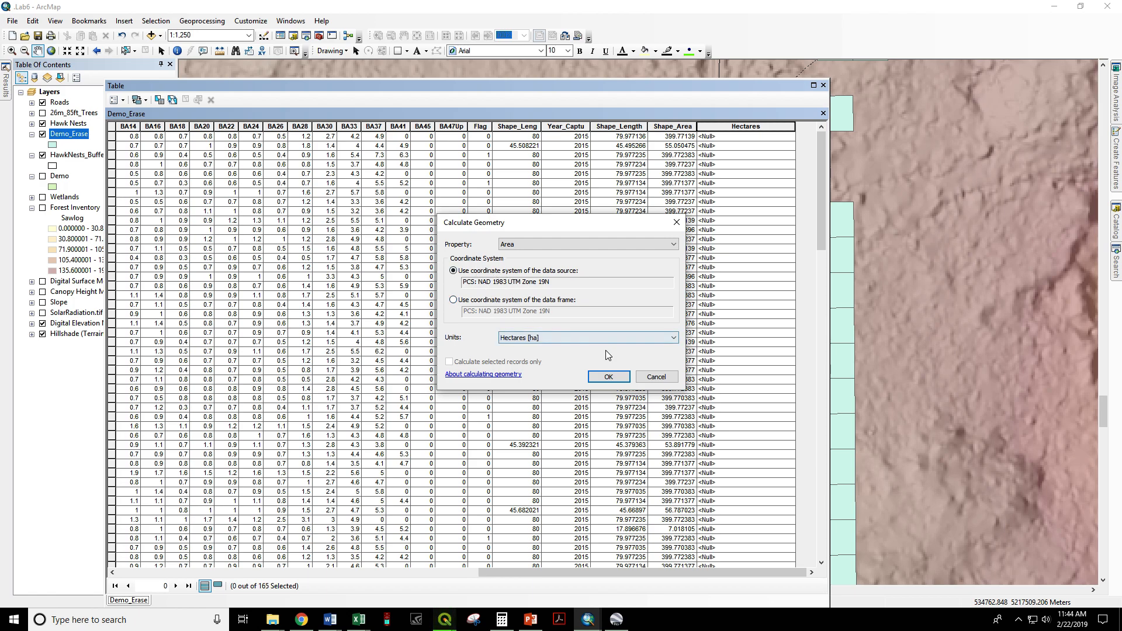
{"action": "left_click", "coordinate": [608, 377]}
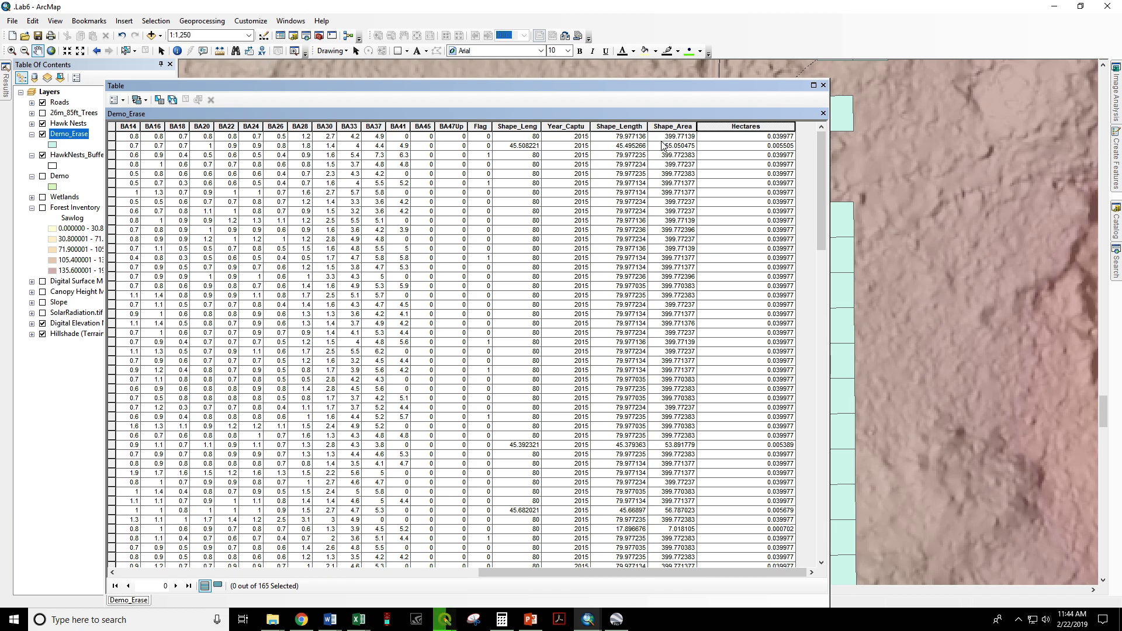
- Select the record with 0.005679 hectares in the Demo_Erase table and locate its cell on the map
{"action": "scroll", "coordinate": [713, 289], "scroll_direction": "down", "scroll_amount": 5}
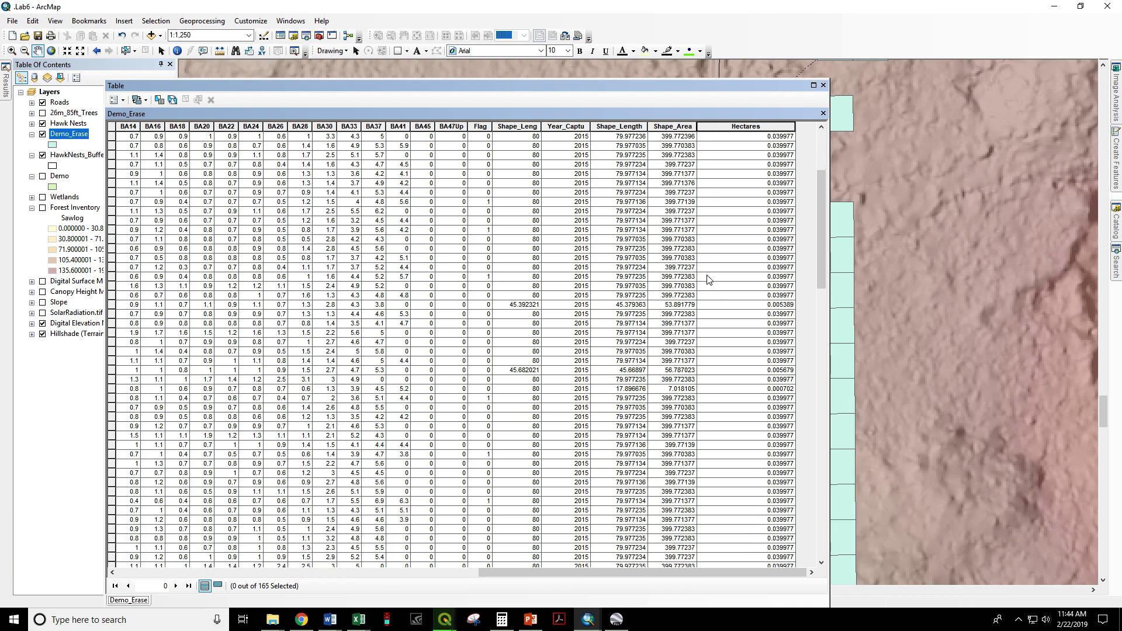
{"action": "left_click", "coordinate": [779, 373]}
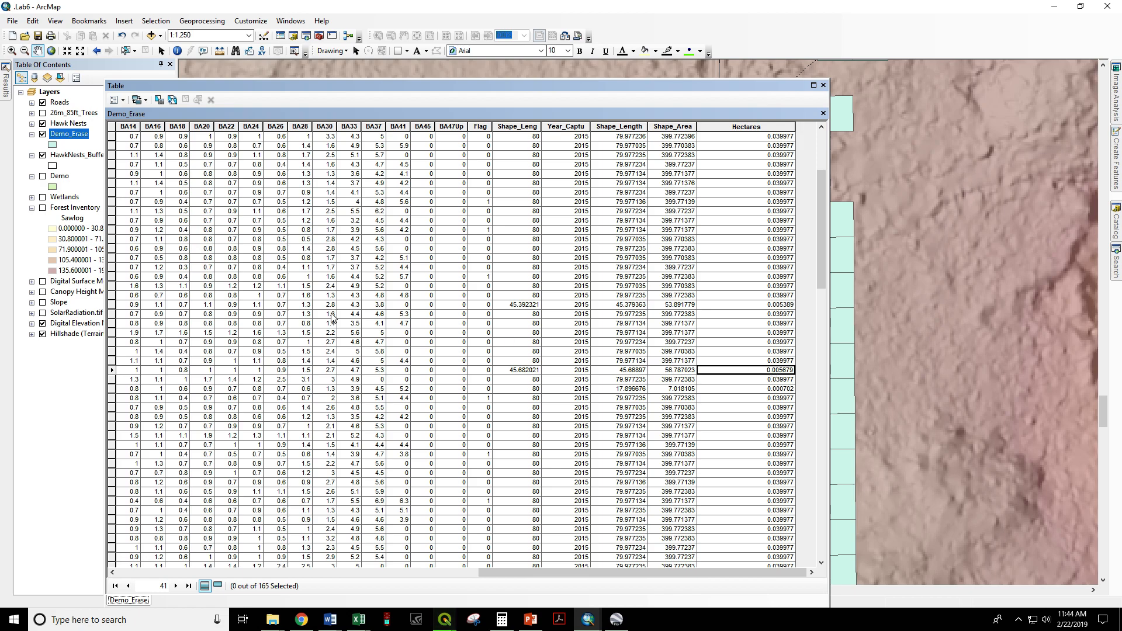
{"action": "left_click", "coordinate": [112, 361]}
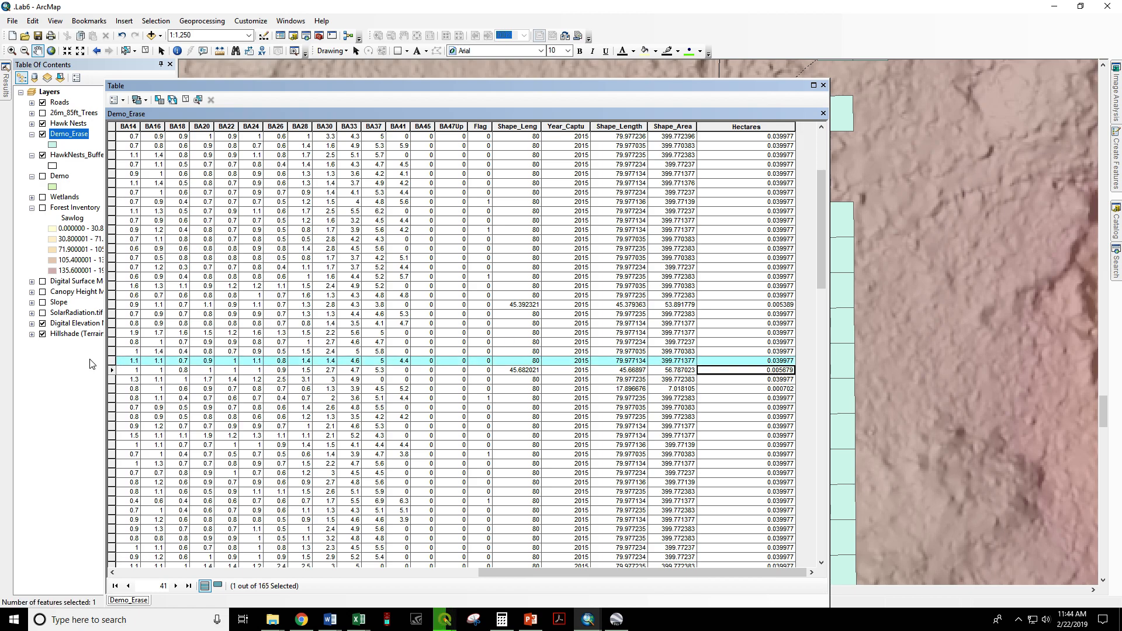
{"action": "left_click", "coordinate": [113, 371]}
{"action": "left_click", "coordinate": [823, 85]}
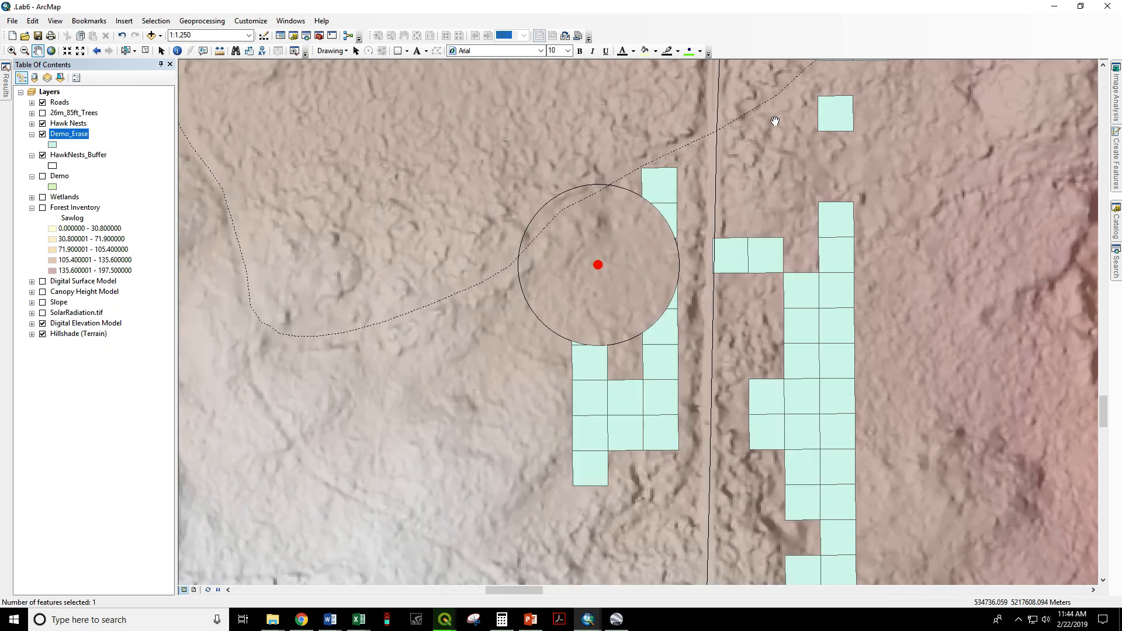
{"action": "scroll", "coordinate": [593, 314], "scroll_direction": "up", "scroll_amount": 2}
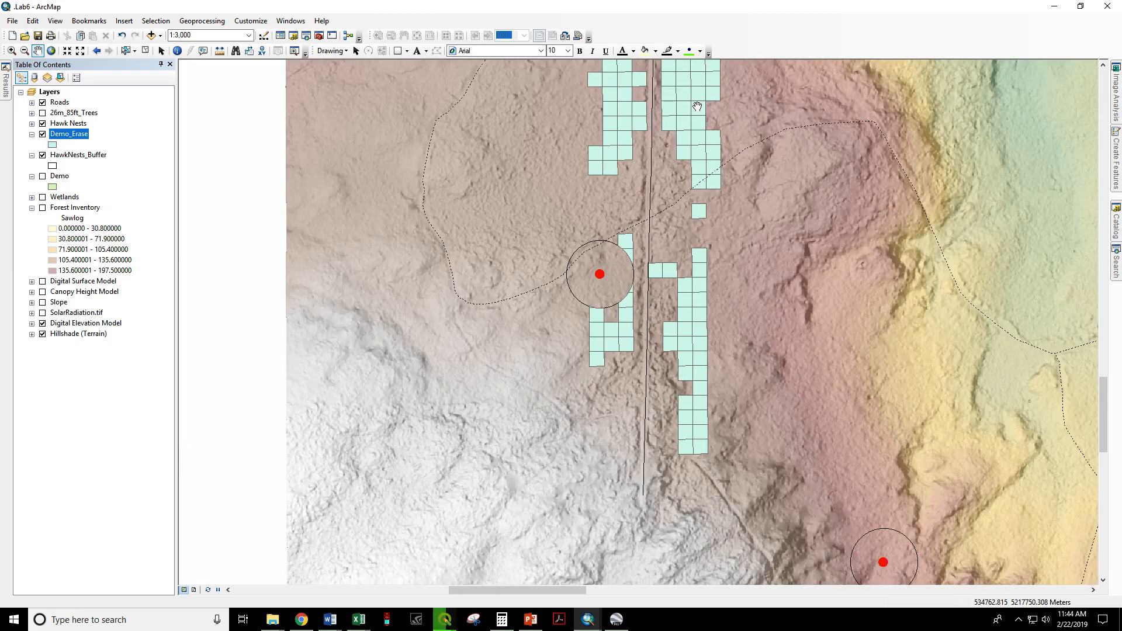
{"action": "left_click_drag", "start_coordinate": [693, 104], "coordinate": [679, 390]}
{"action": "left_click_drag", "start_coordinate": [641, 201], "coordinate": [623, 259]}
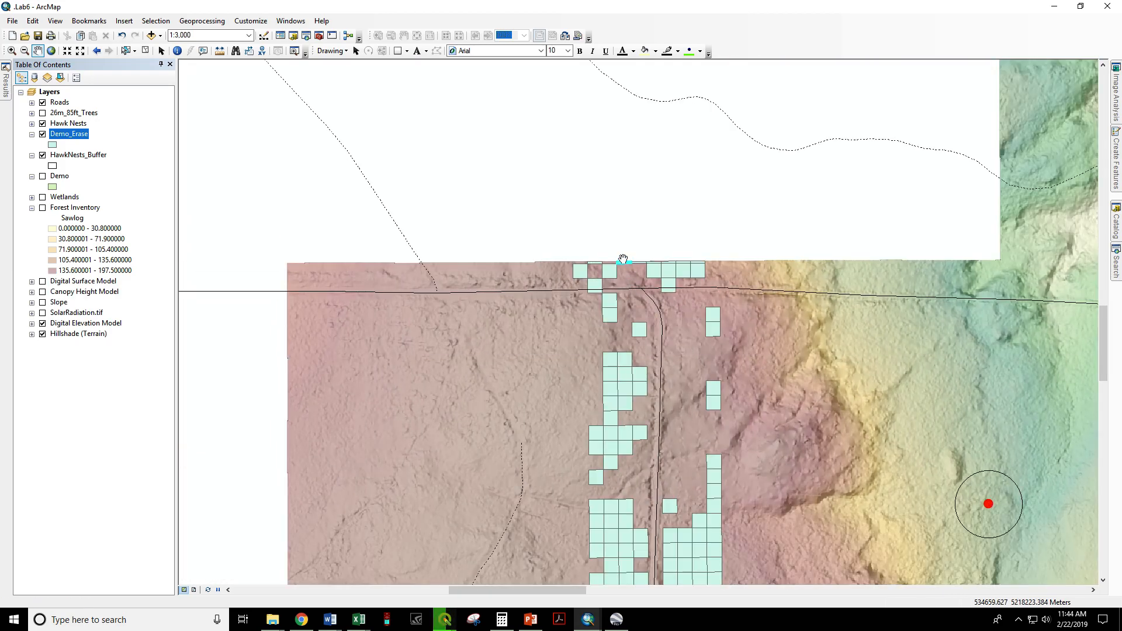
{"action": "left_click_drag", "start_coordinate": [594, 496], "coordinate": [612, 165]}
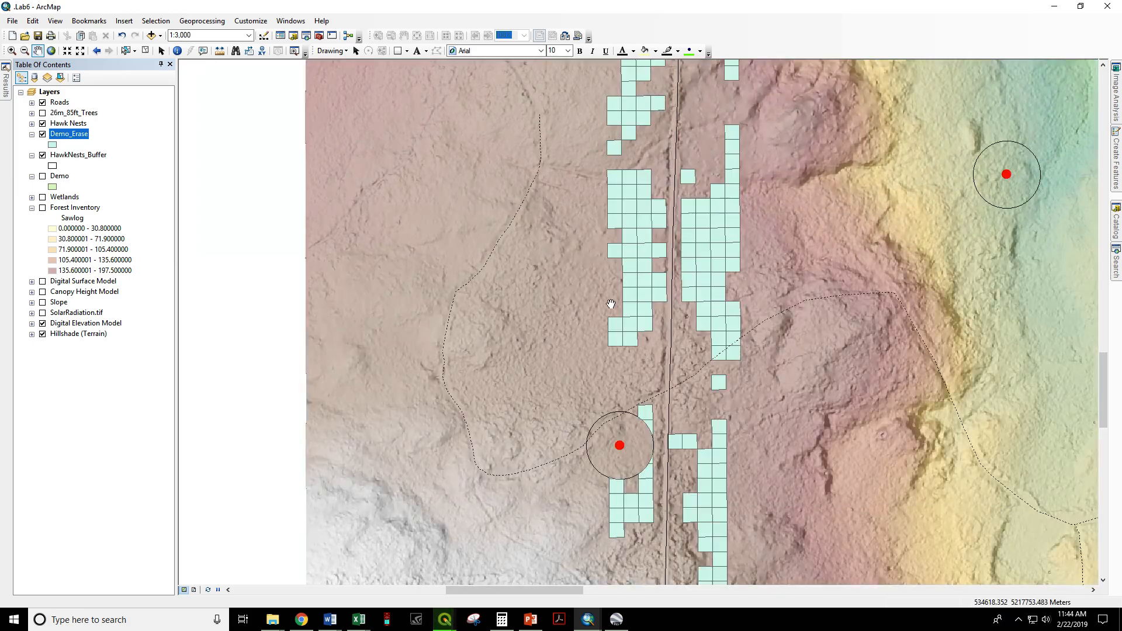
- Identify the cell cut by the hawk nest buffer's northeastern edge and check its Hectares value
{"action": "left_click_drag", "start_coordinate": [613, 488], "coordinate": [619, 448]}
{"action": "left_click", "coordinate": [177, 50]}
{"action": "left_click", "coordinate": [652, 382]}
{"action": "scroll", "coordinate": [791, 377], "scroll_direction": "down", "scroll_amount": 10}
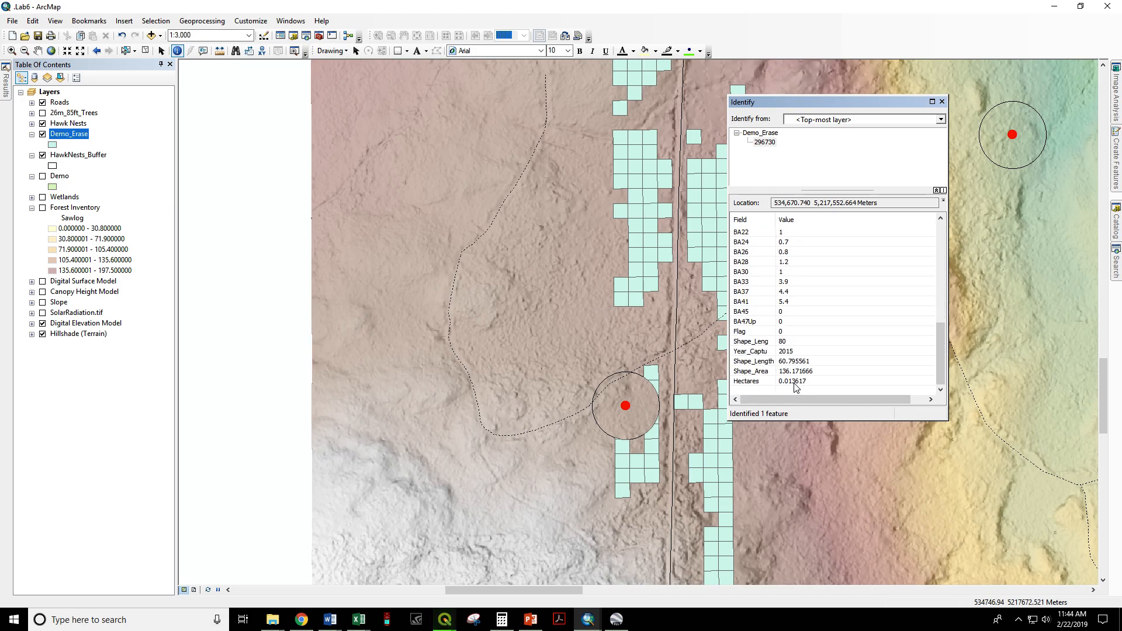
{"action": "left_click", "coordinate": [942, 102]}
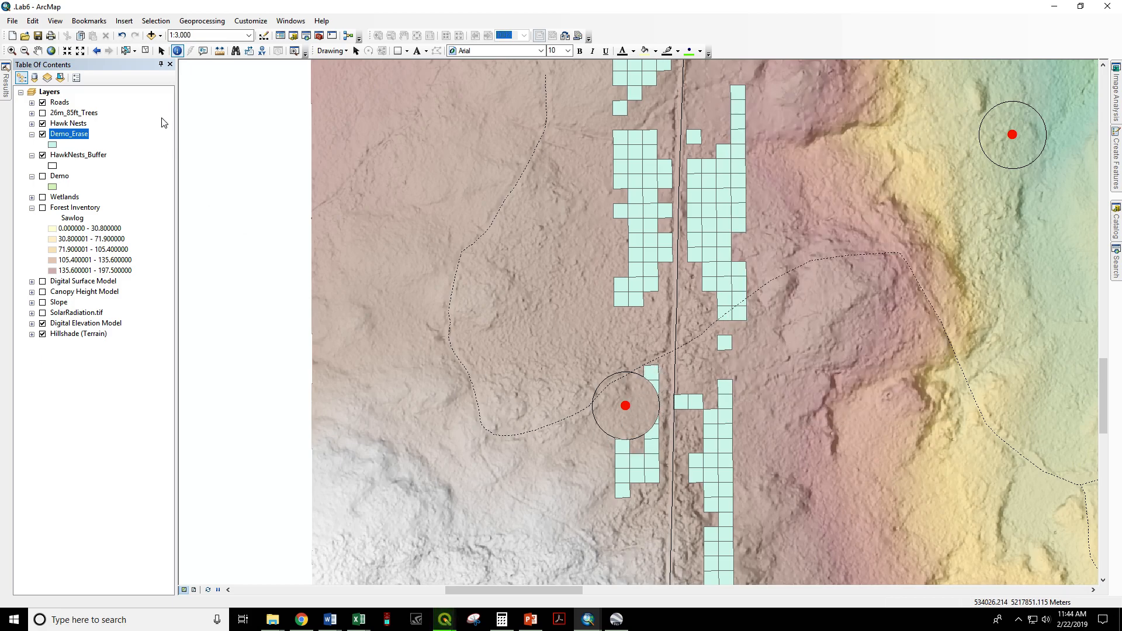
- Reopen the Demo_Erase attribute table and clear the record selection
{"action": "right_click", "coordinate": [67, 134]}
{"action": "left_click", "coordinate": [104, 162]}
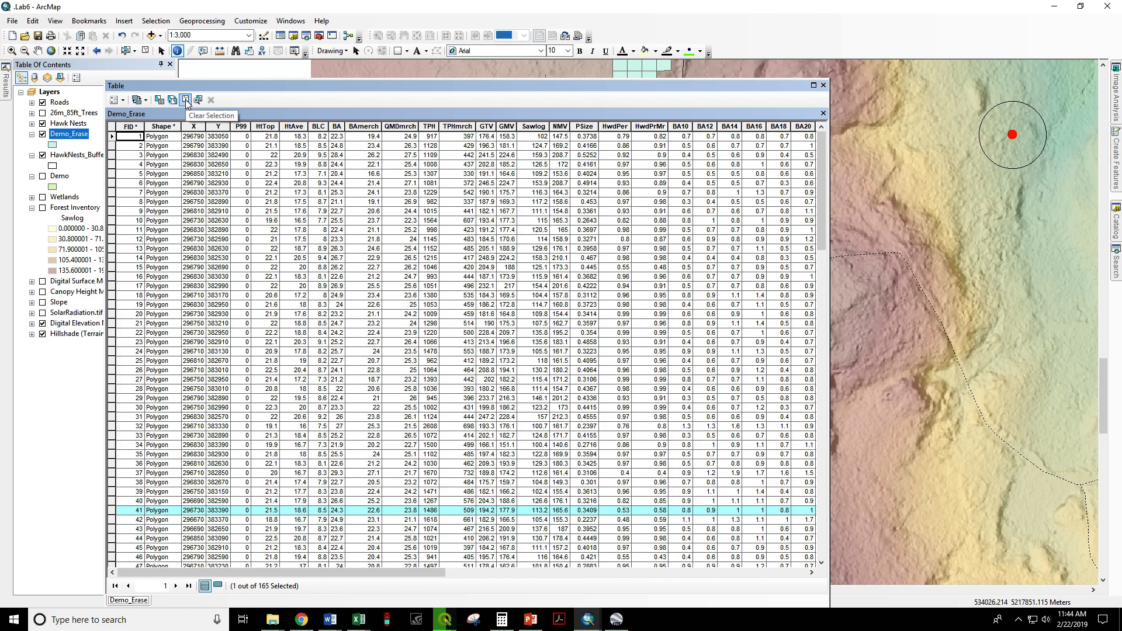
{"action": "left_click", "coordinate": [186, 101]}
- Add a field named Vol_tot of type Double to the Demo_Erase attribute table
{"action": "left_click_drag", "start_coordinate": [365, 573], "coordinate": [806, 536]}
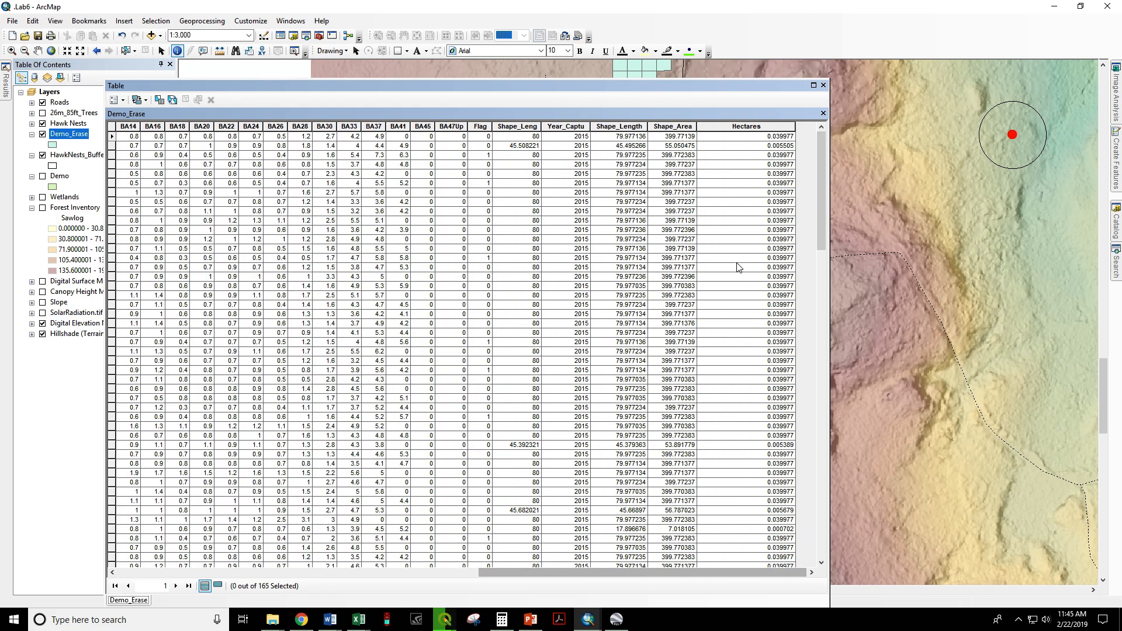
{"action": "left_click", "coordinate": [123, 101]}
{"action": "left_click", "coordinate": [151, 183]}
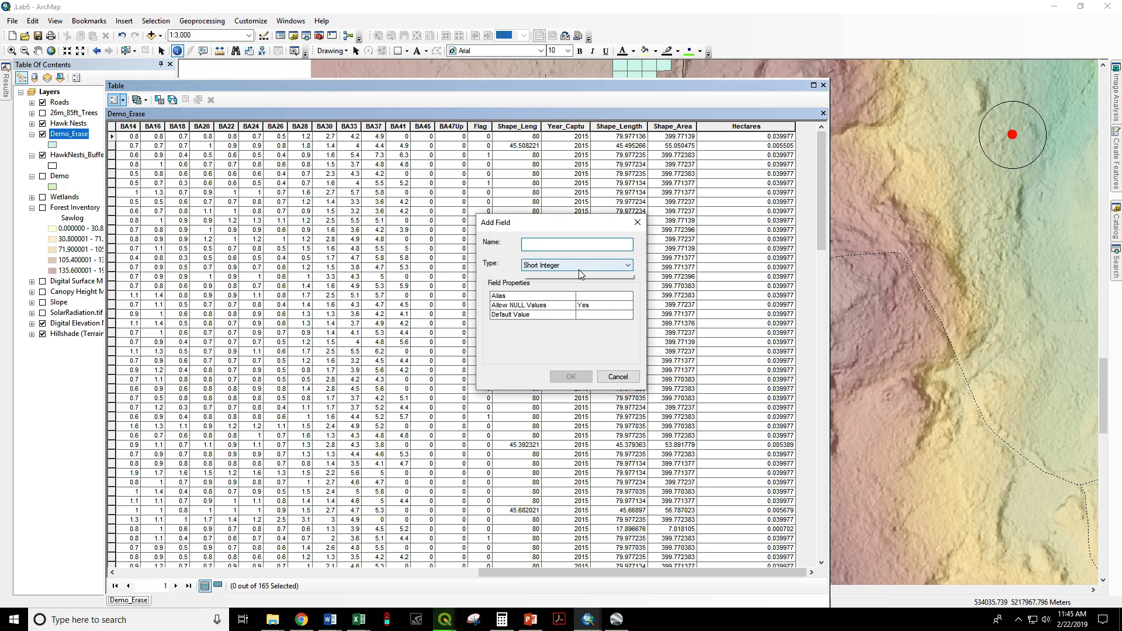
{"action": "left_click", "coordinate": [575, 266]}
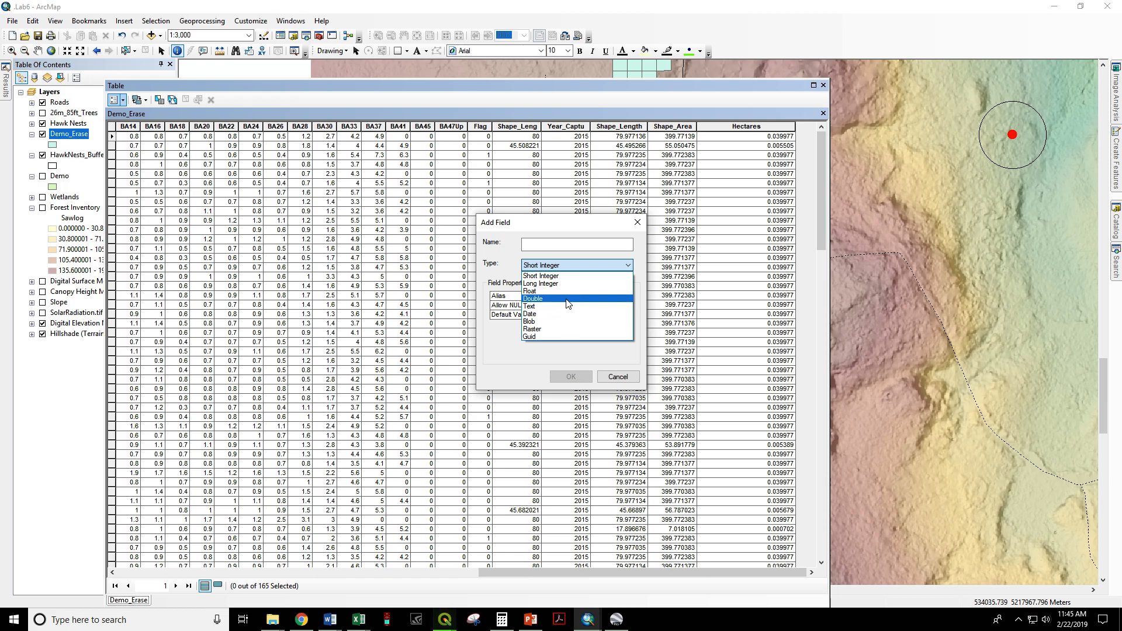
{"action": "left_click", "coordinate": [565, 299]}
{"action": "left_click", "coordinate": [560, 243]}
{"action": "type", "text": "Vol_tot"}
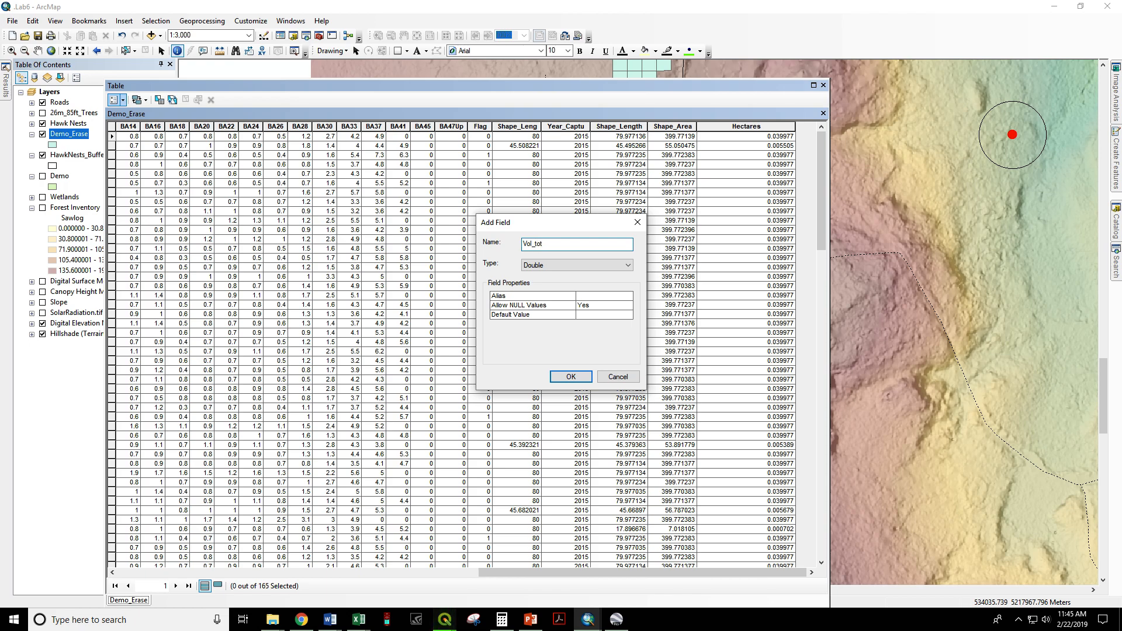
{"action": "left_click", "coordinate": [571, 377]}
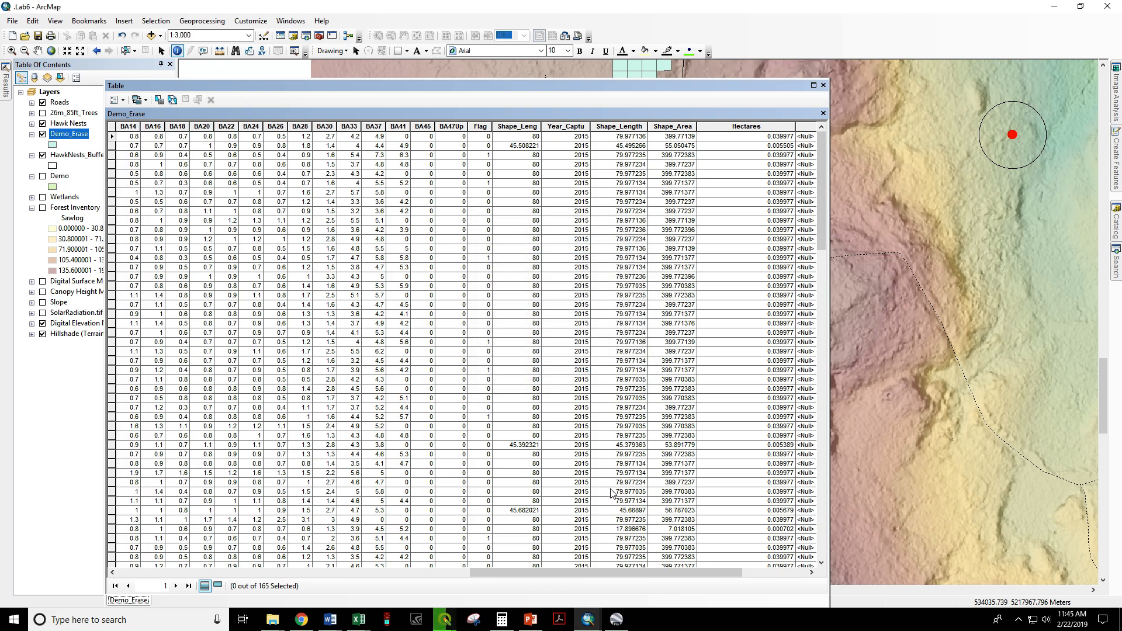
- Calculate the Vol_tot field with the Field Calculator expression [Sawlog] * [Hectares]
{"action": "left_click_drag", "start_coordinate": [636, 572], "coordinate": [699, 572]}
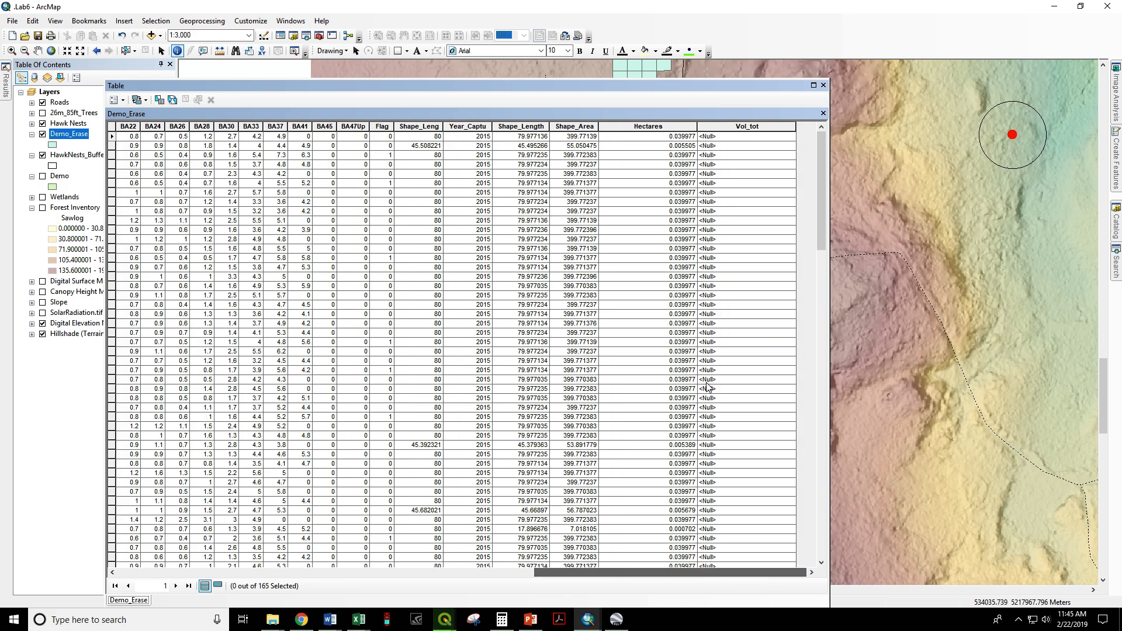
{"action": "right_click", "coordinate": [739, 124]}
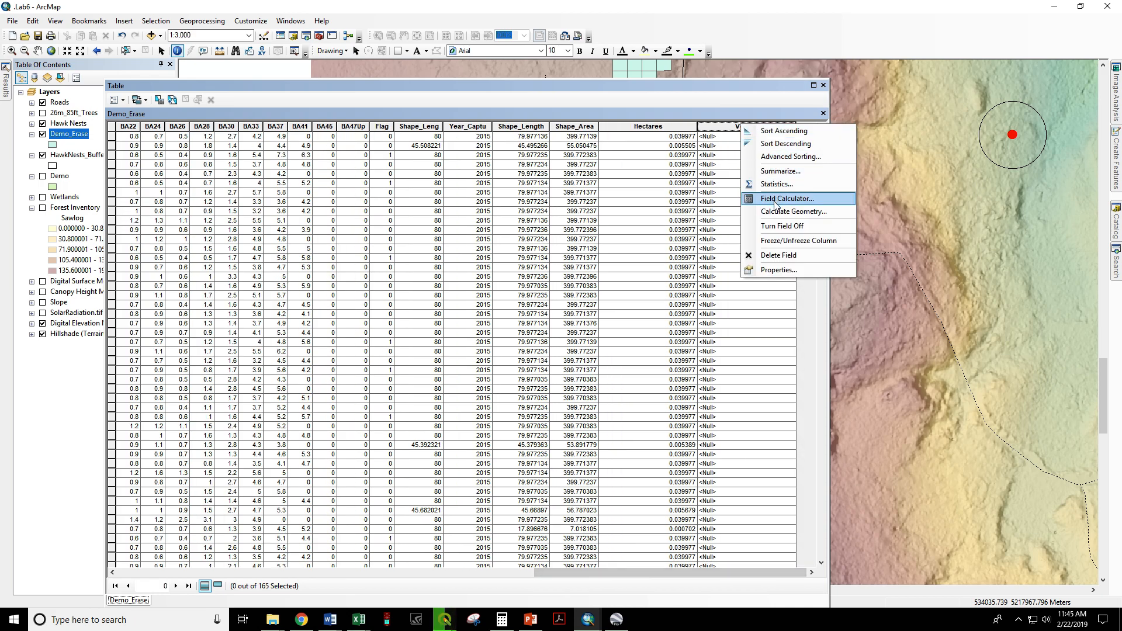
{"action": "left_click", "coordinate": [754, 200]}
{"action": "scroll", "coordinate": [467, 249], "scroll_direction": "down", "scroll_amount": 6}
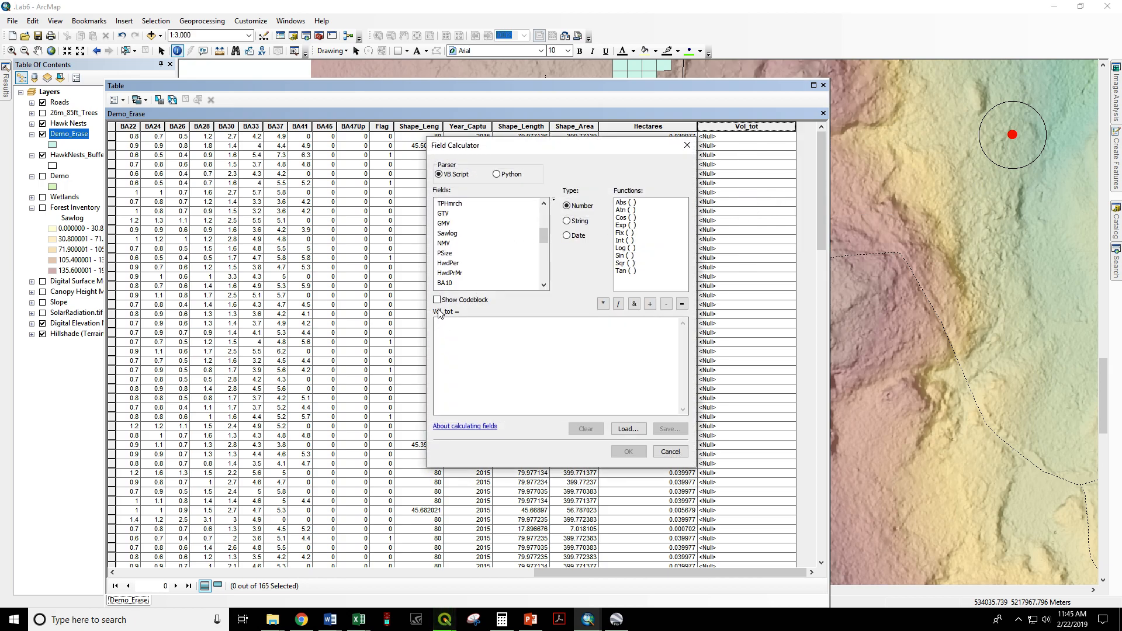
{"action": "double_click", "coordinate": [448, 233]}
{"action": "scroll", "coordinate": [466, 263], "scroll_direction": "down", "scroll_amount": 5}
{"action": "double_click", "coordinate": [450, 273]}
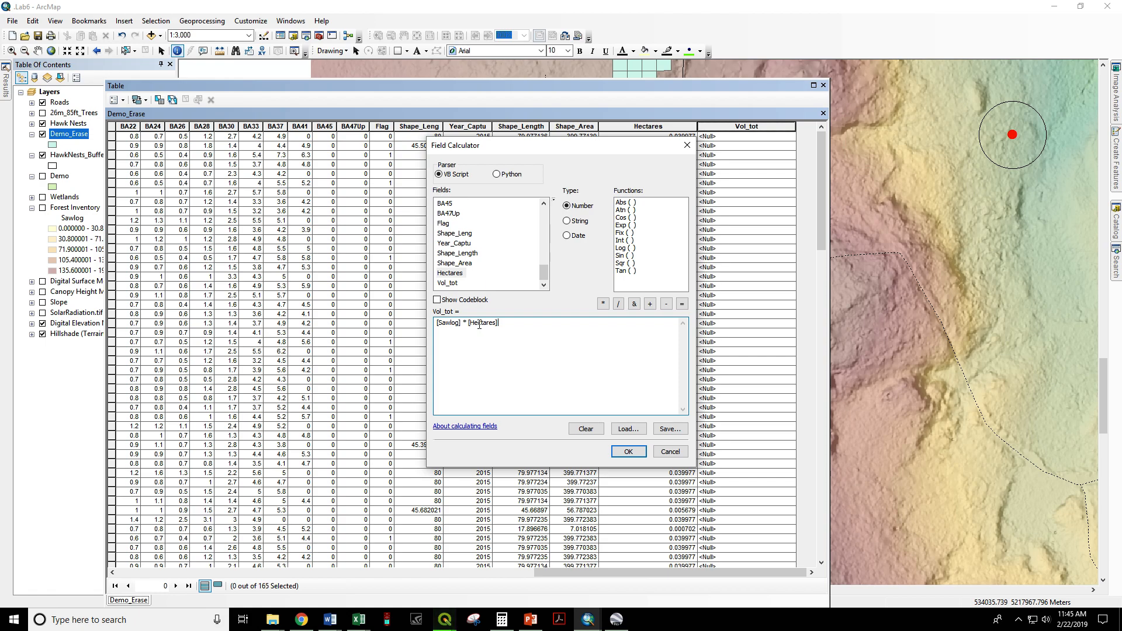
{"action": "left_click", "coordinate": [627, 453]}
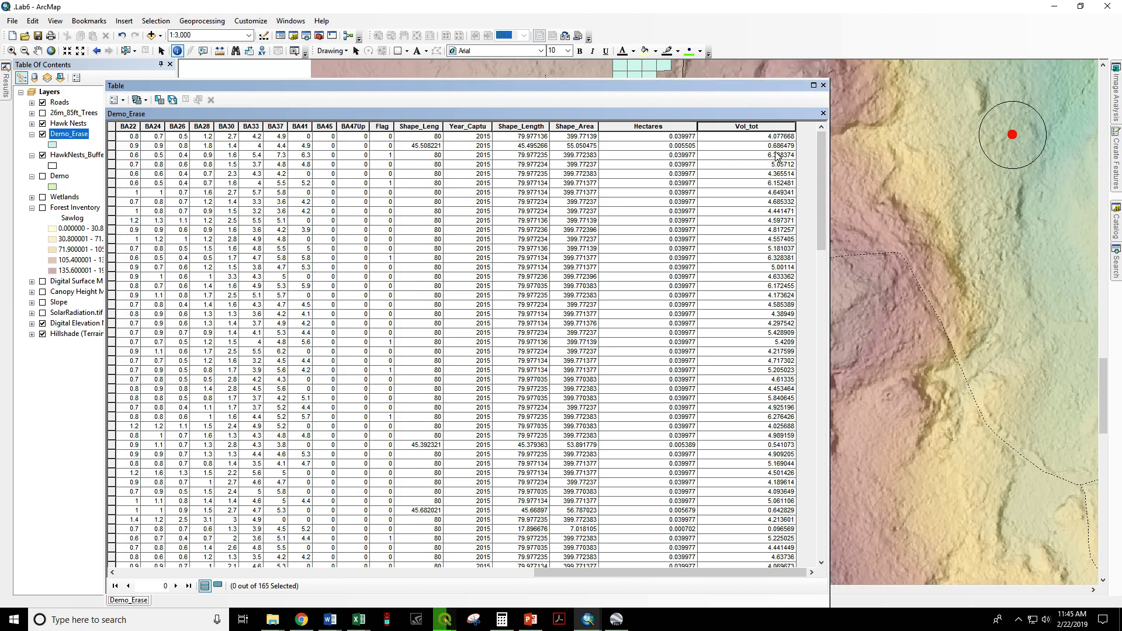
- Close the table, identify two partial cells along the hawk nest buffer's eastern edge, and check their Hectares and Vol_tot values
{"action": "left_click", "coordinate": [824, 86]}
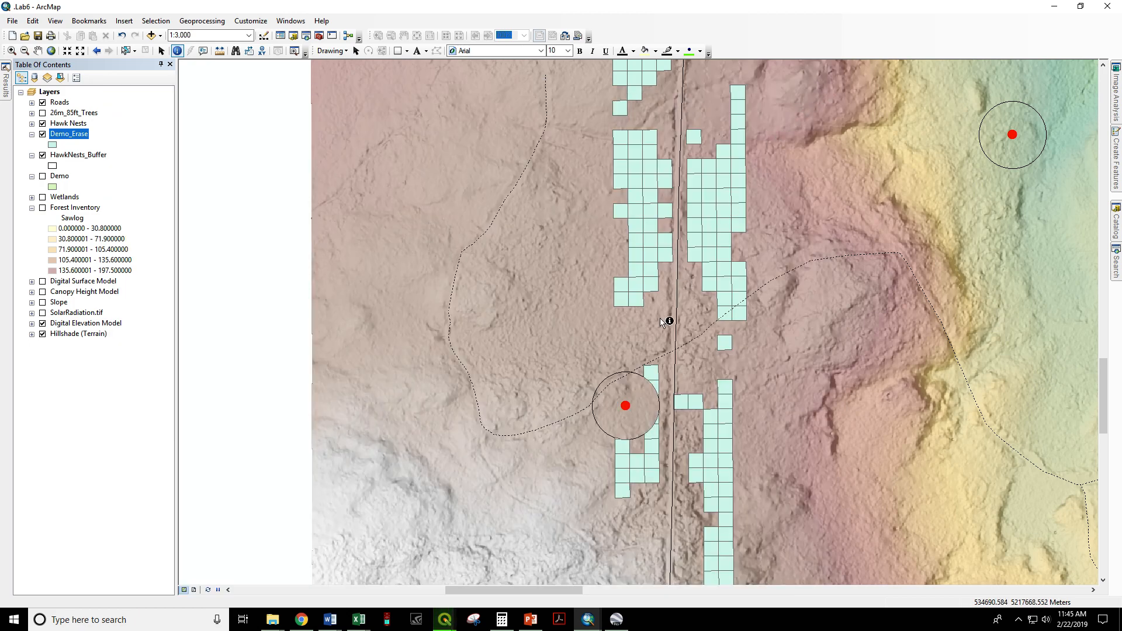
{"action": "left_click", "coordinate": [655, 431]}
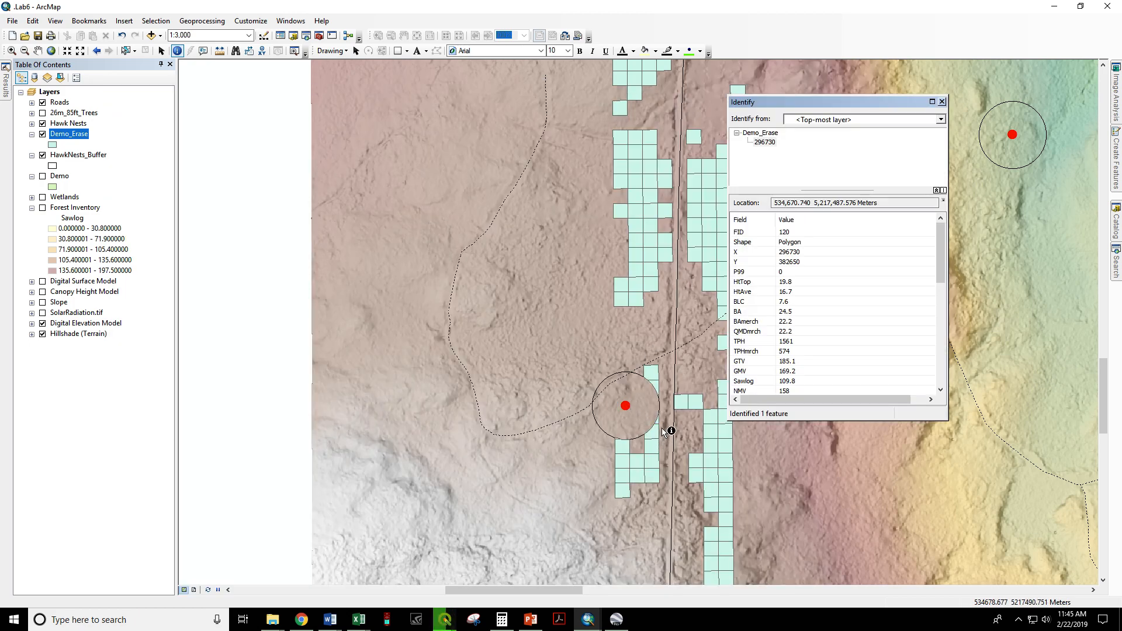
{"action": "scroll", "coordinate": [788, 387], "scroll_direction": "down", "scroll_amount": 5}
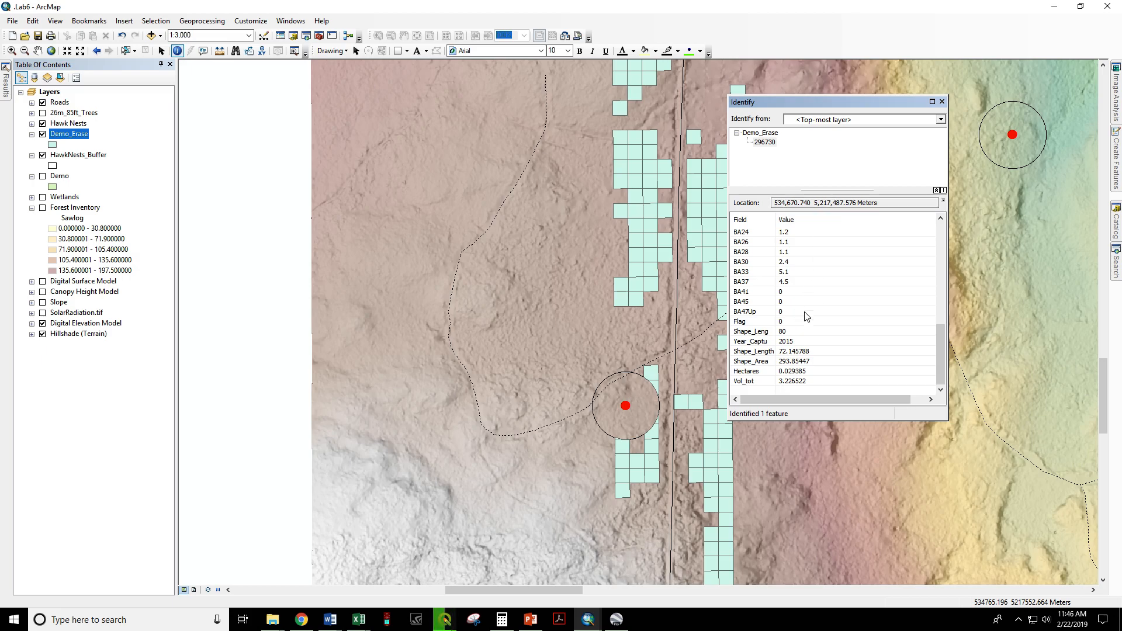
{"action": "left_click", "coordinate": [658, 422]}
{"action": "left_click", "coordinate": [657, 420]}
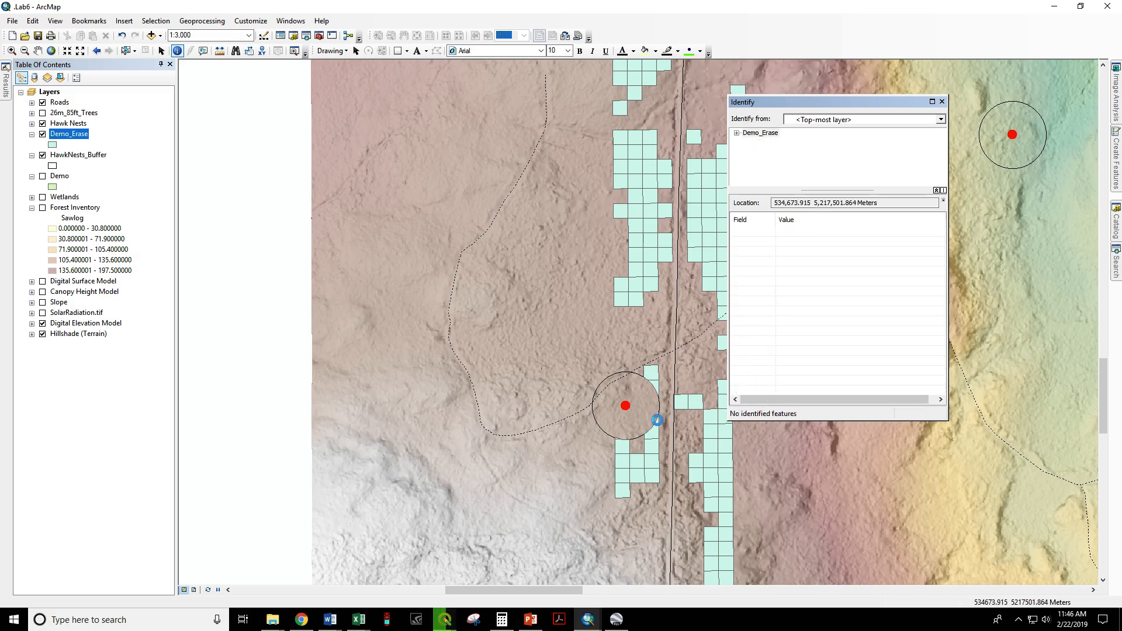
{"action": "scroll", "coordinate": [813, 321], "scroll_direction": "down", "scroll_amount": 9}
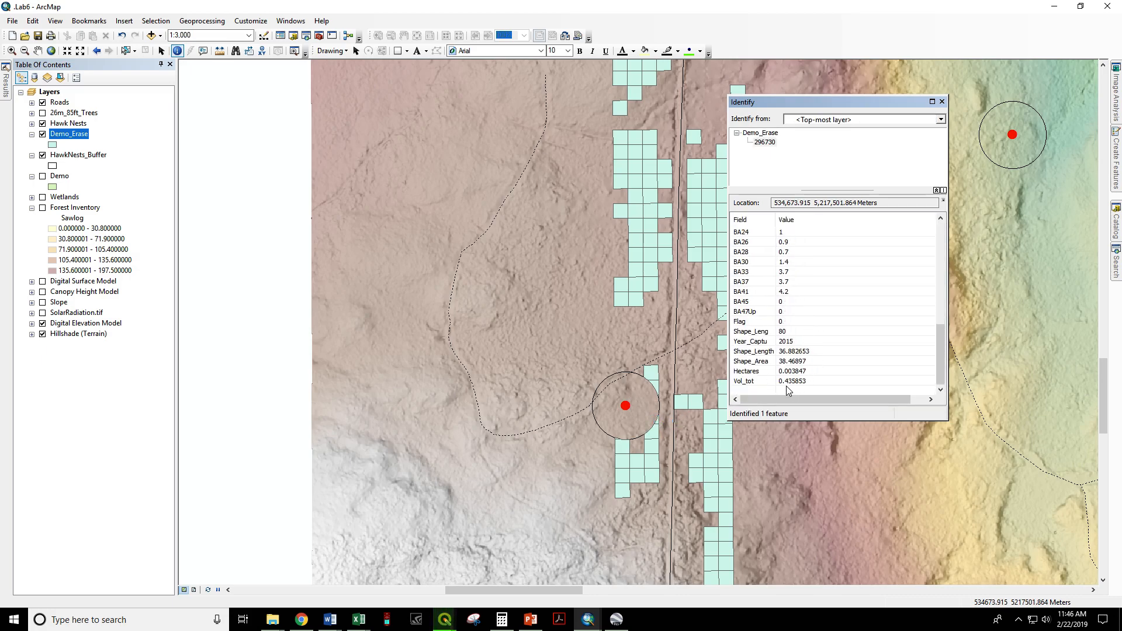
{"action": "left_click", "coordinate": [941, 102]}
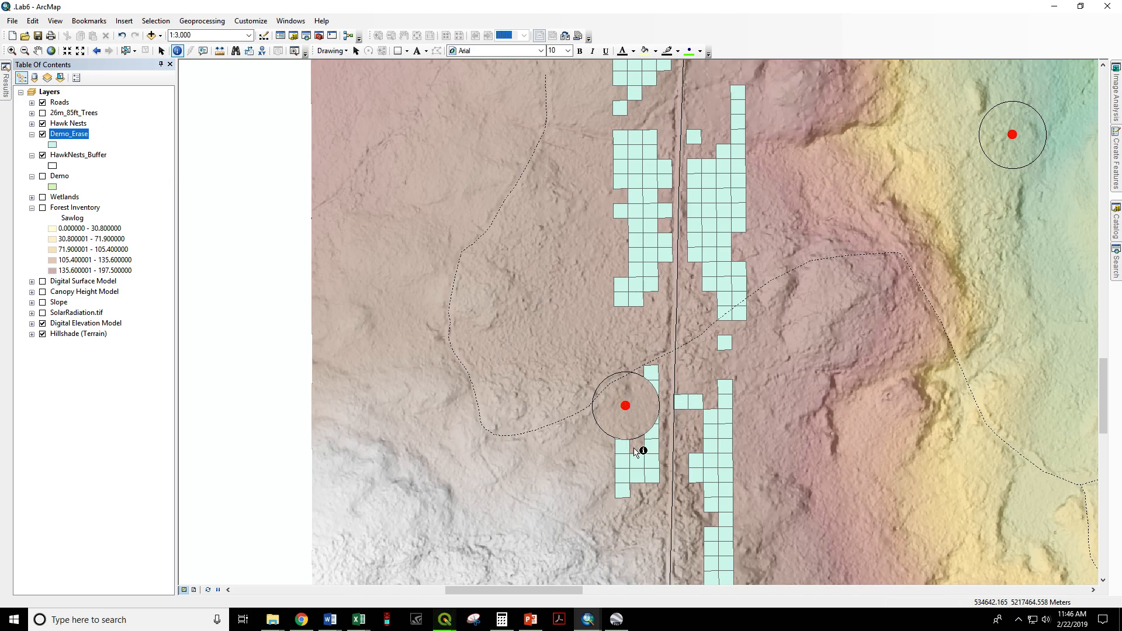
- Dissolve Demo_Erase into Demo_Erase_Dissolve with multipart features disabled, and display the resulting layer on the map
{"action": "left_click", "coordinate": [208, 23]}
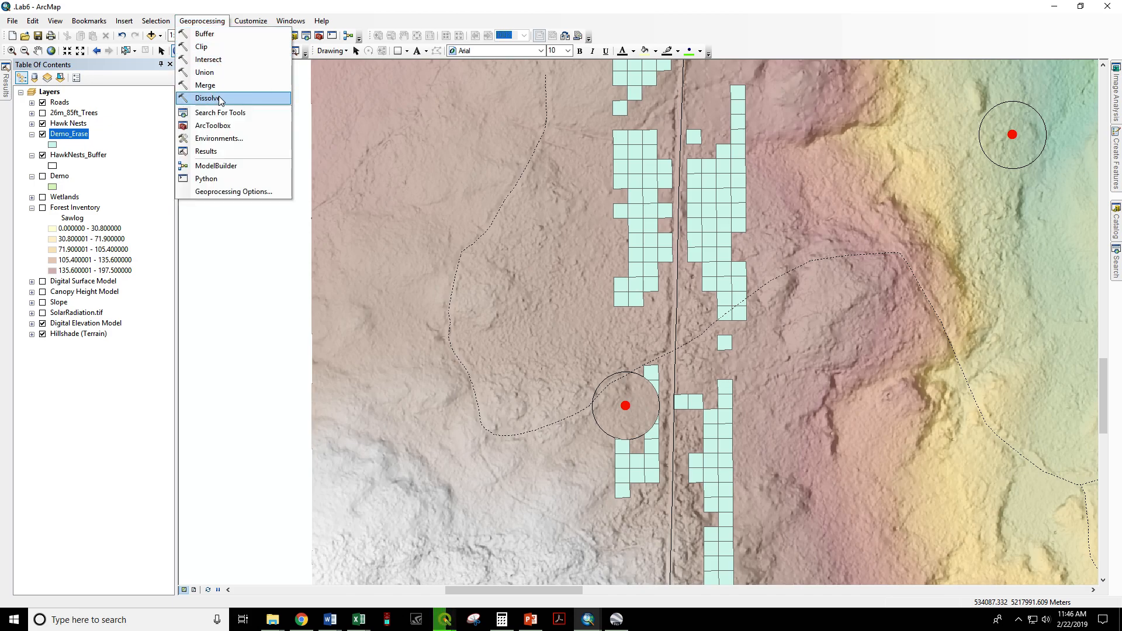
{"action": "left_click", "coordinate": [220, 102]}
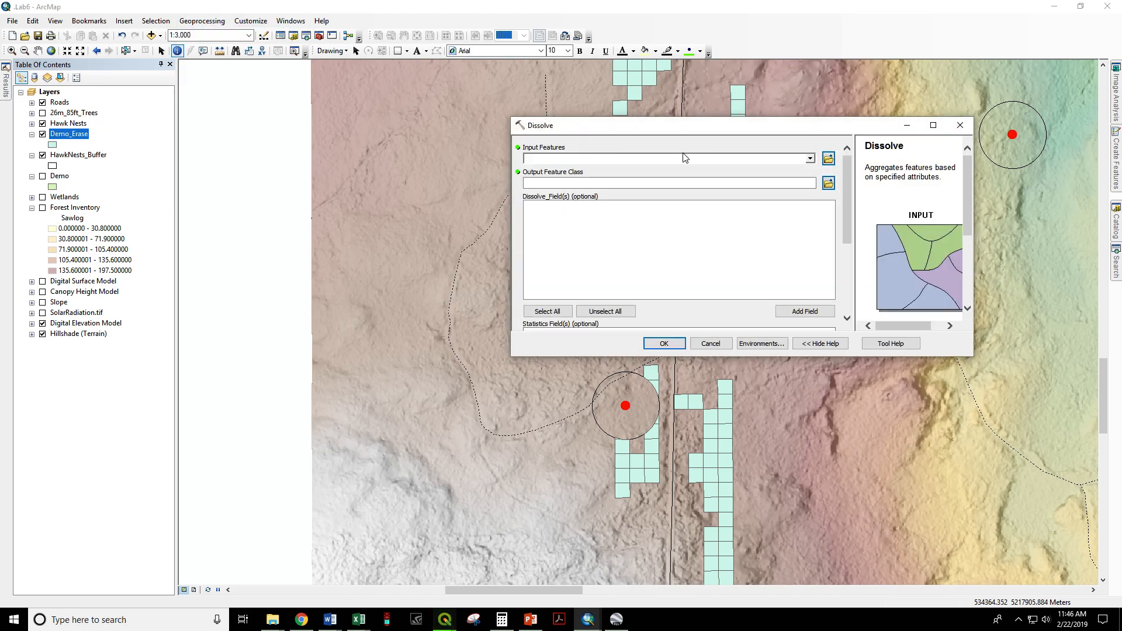
{"action": "left_click", "coordinate": [810, 161]}
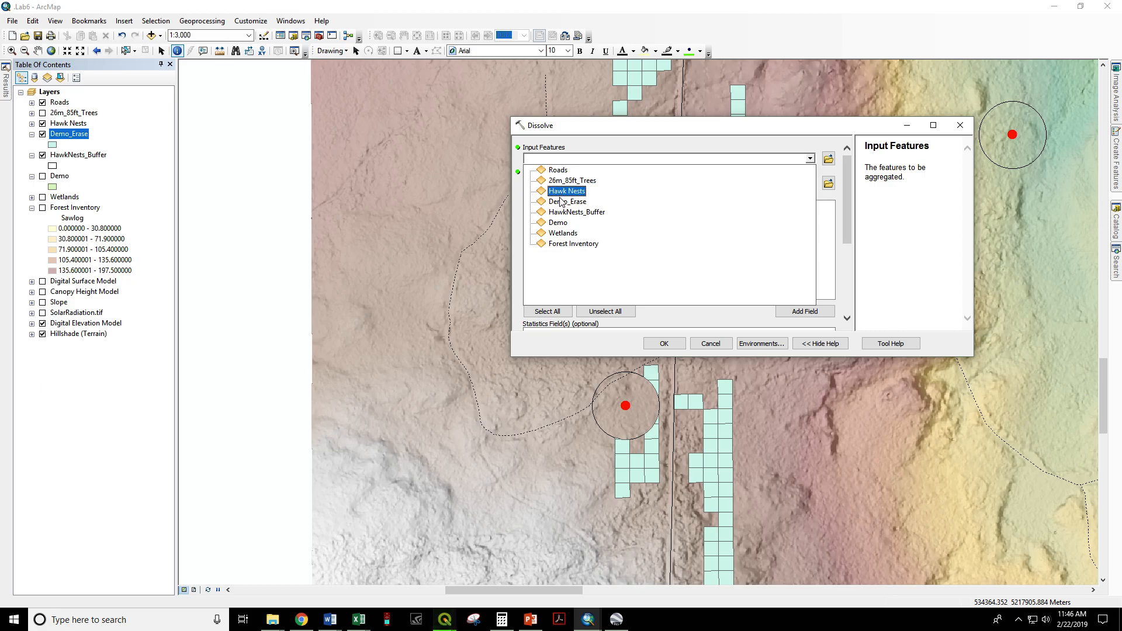
{"action": "left_click", "coordinate": [561, 202]}
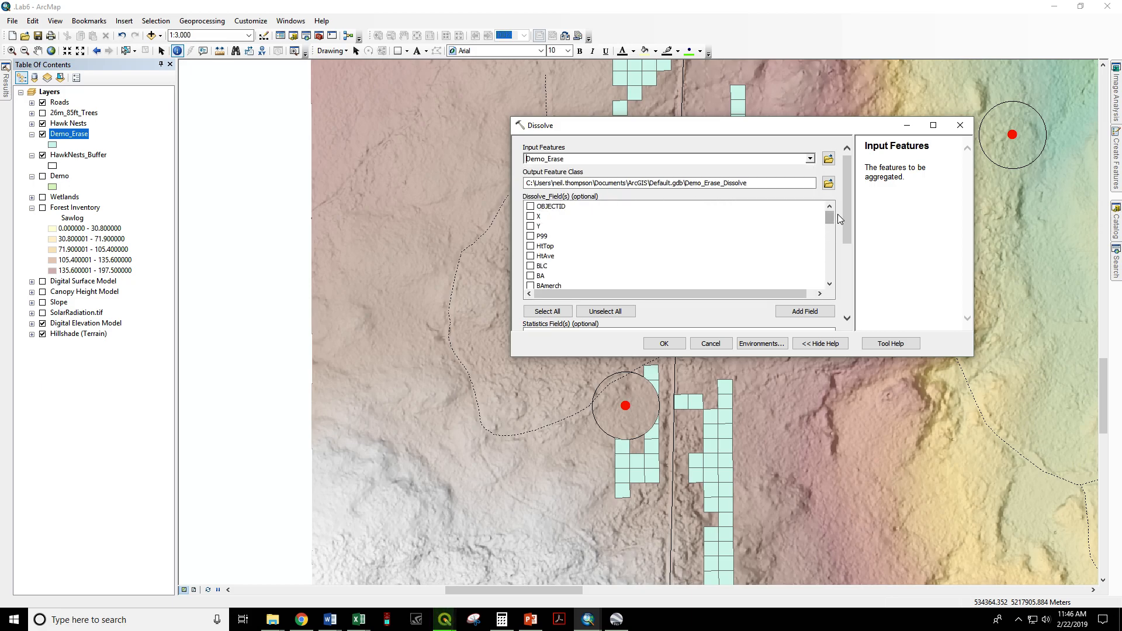
{"action": "left_click_drag", "start_coordinate": [847, 220], "coordinate": [846, 290]}
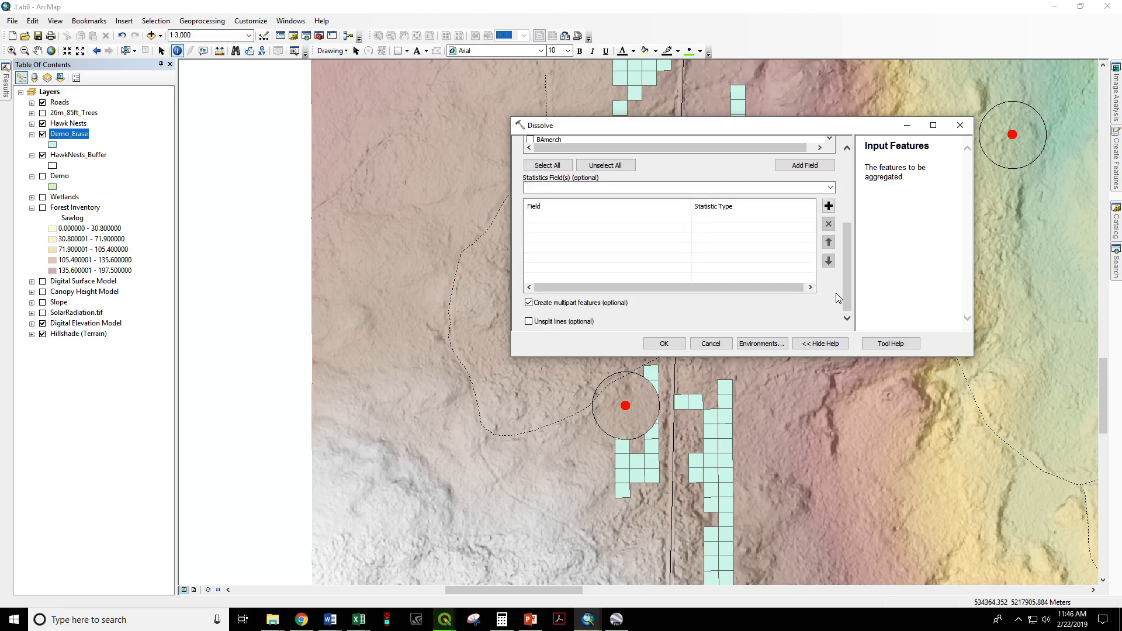
{"action": "left_click", "coordinate": [529, 303]}
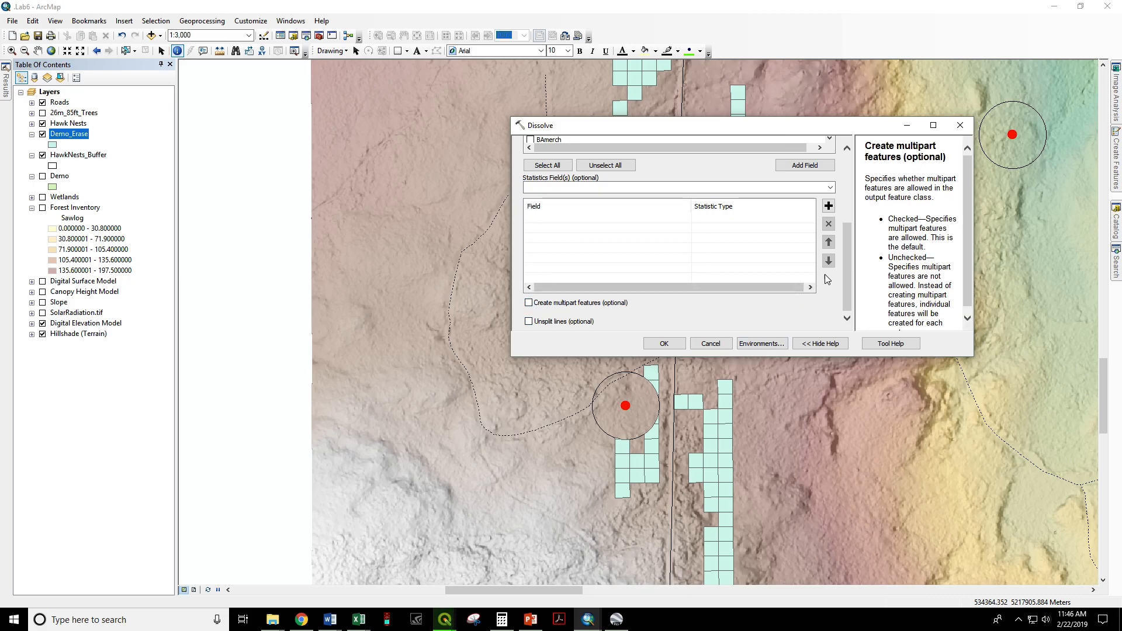
{"action": "left_click", "coordinate": [663, 344]}
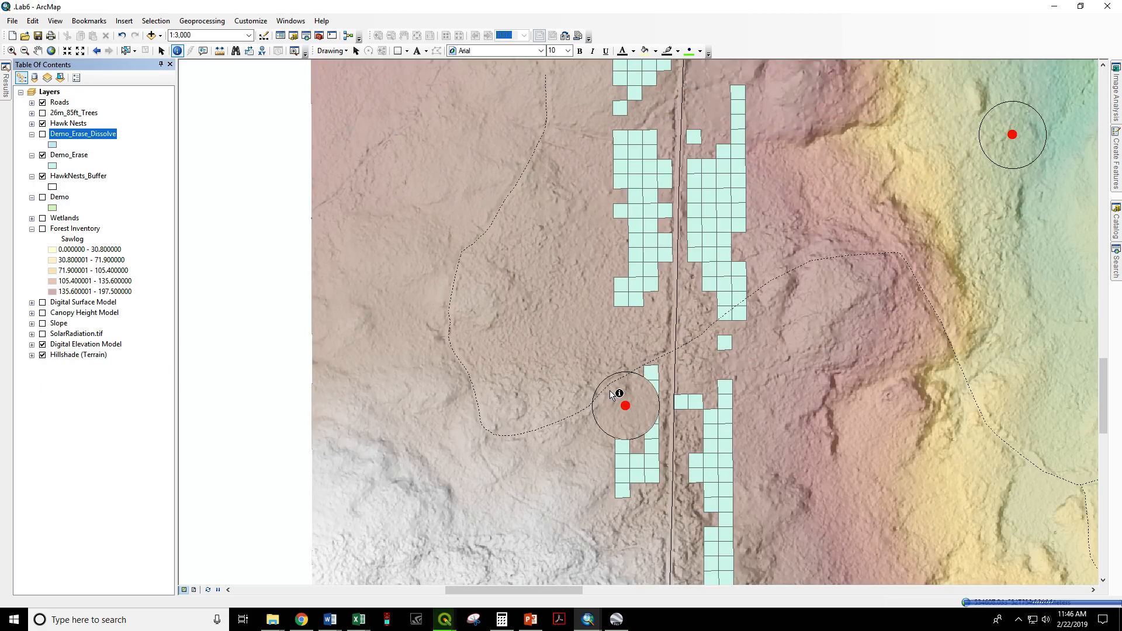
{"action": "left_click", "coordinate": [43, 135]}
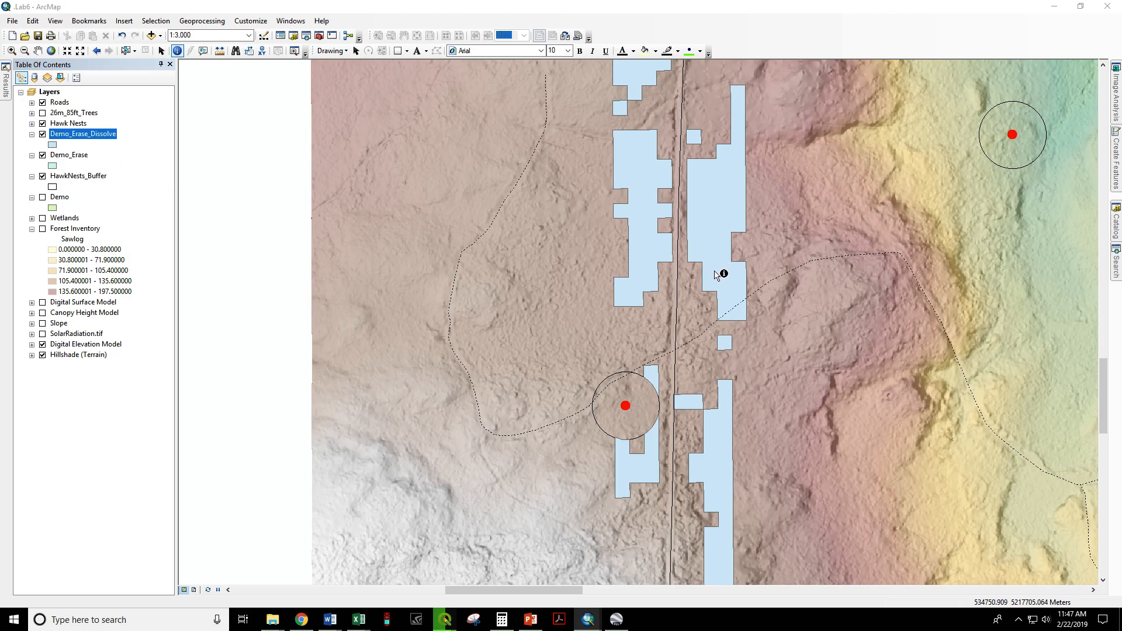
- Buffer Demo_Erase_Dissolve by a linear distance of -1 Feet into the output feature class Demo_Erase_Dissolve_Buffer
{"action": "left_click", "coordinate": [209, 26]}
{"action": "left_click", "coordinate": [211, 32]}
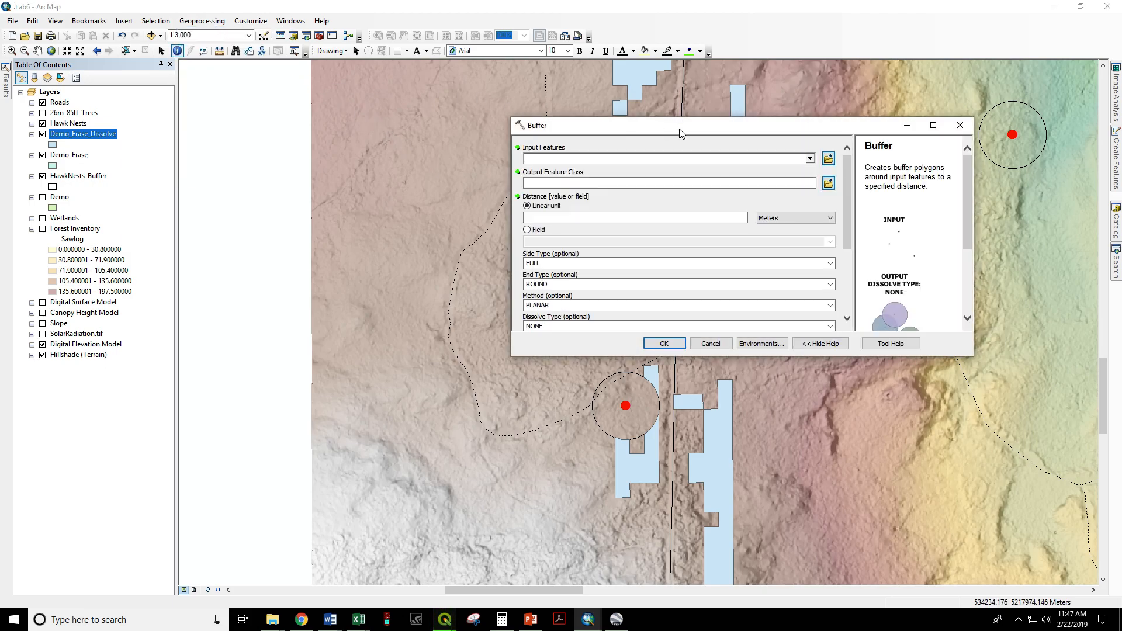
{"action": "left_click", "coordinate": [810, 158]}
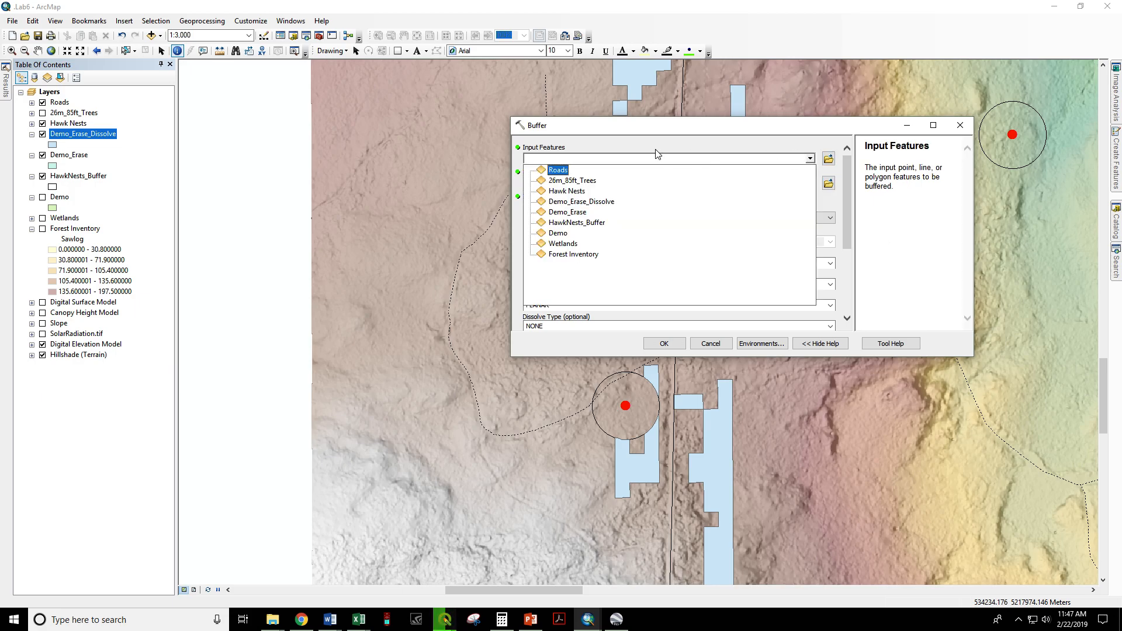
{"action": "left_click", "coordinate": [584, 203]}
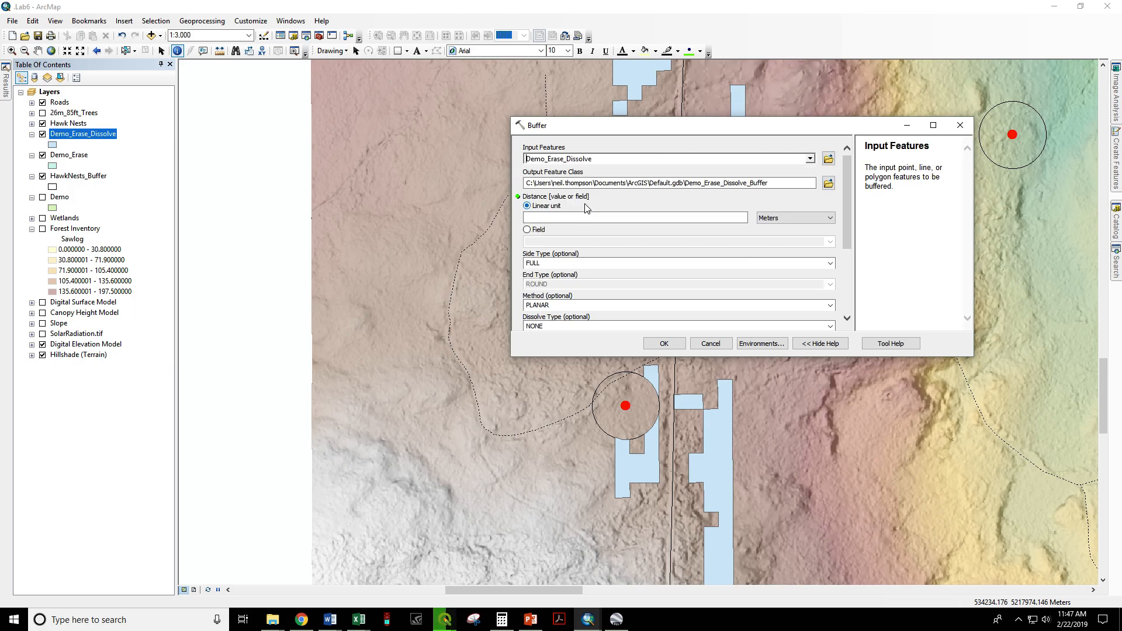
{"action": "left_click", "coordinate": [731, 216]}
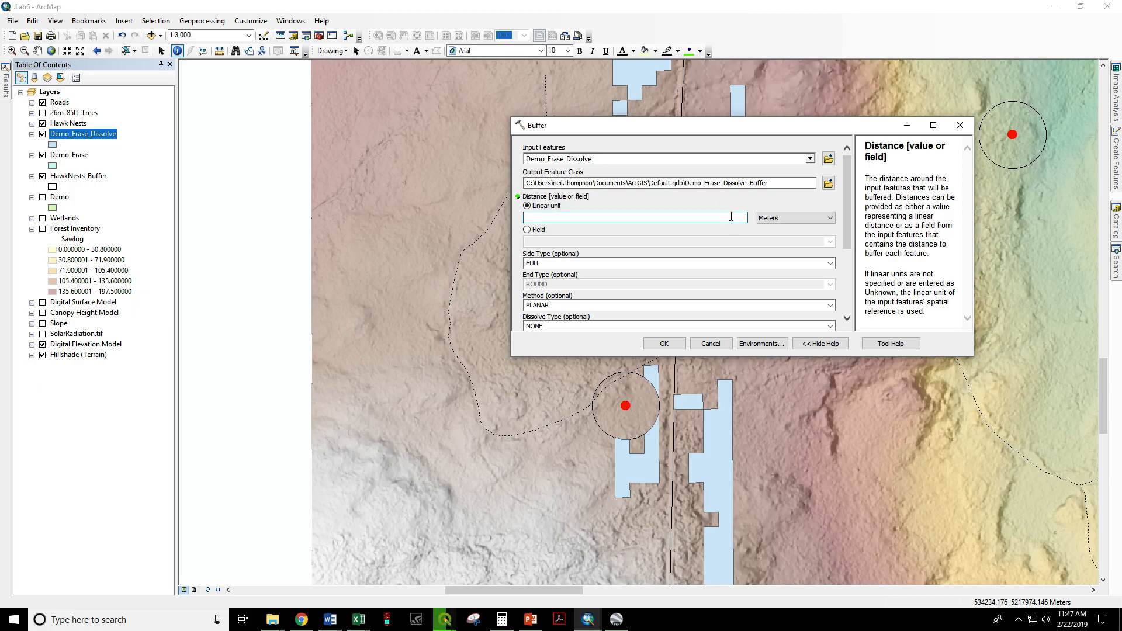
{"action": "left_click", "coordinate": [779, 225]}
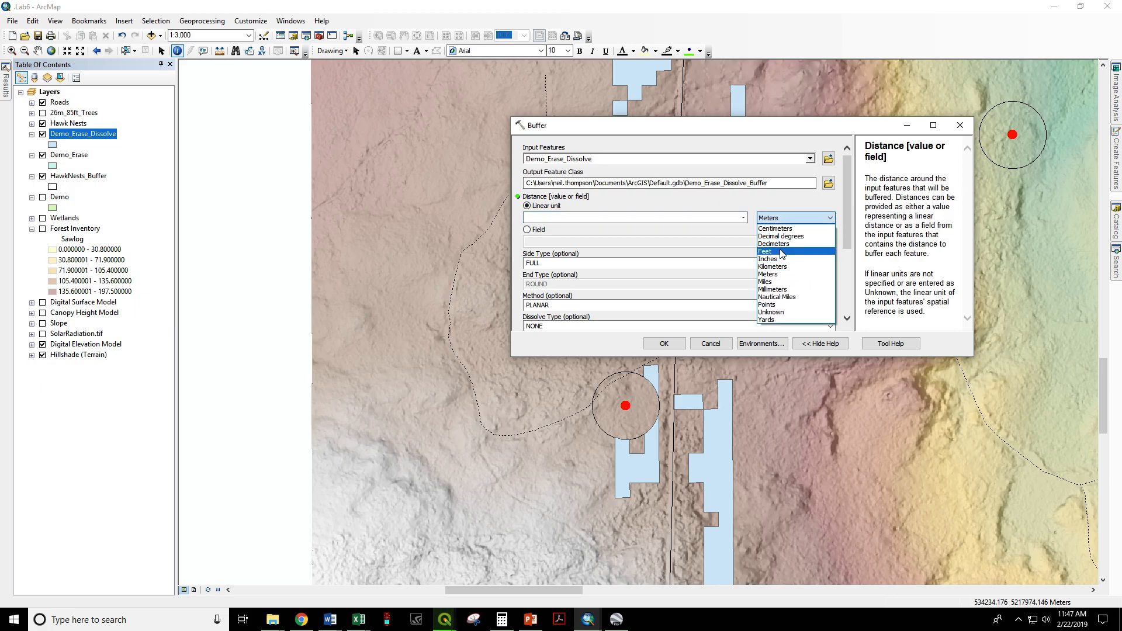
{"action": "left_click", "coordinate": [771, 246]}
{"action": "left_click", "coordinate": [744, 218]}
{"action": "double_click", "coordinate": [745, 218]}
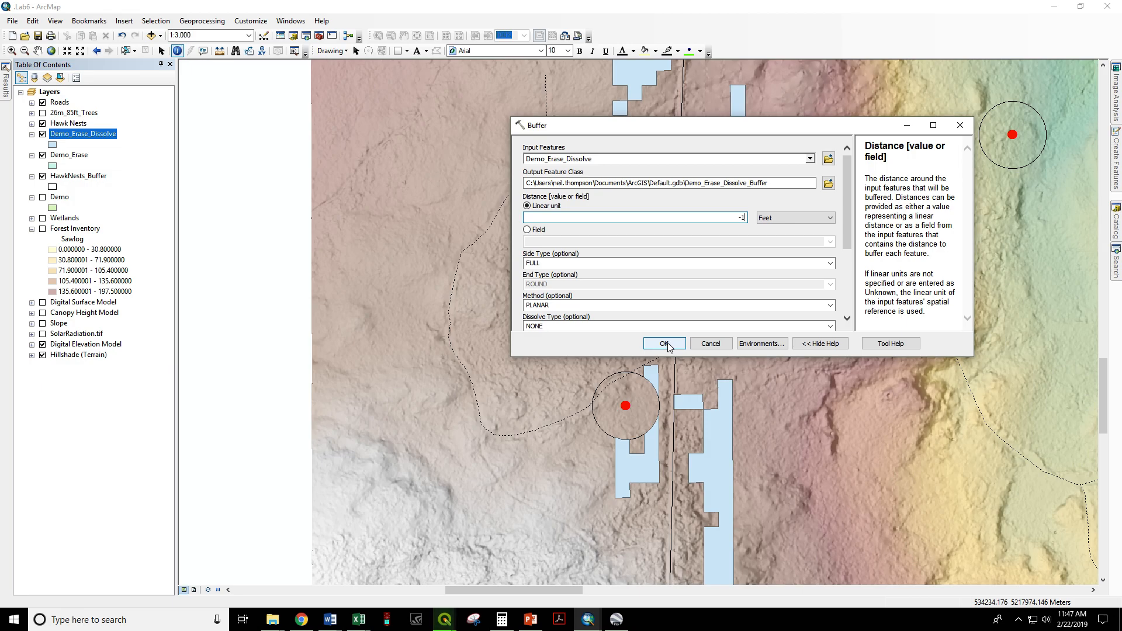
{"action": "left_click", "coordinate": [665, 344]}
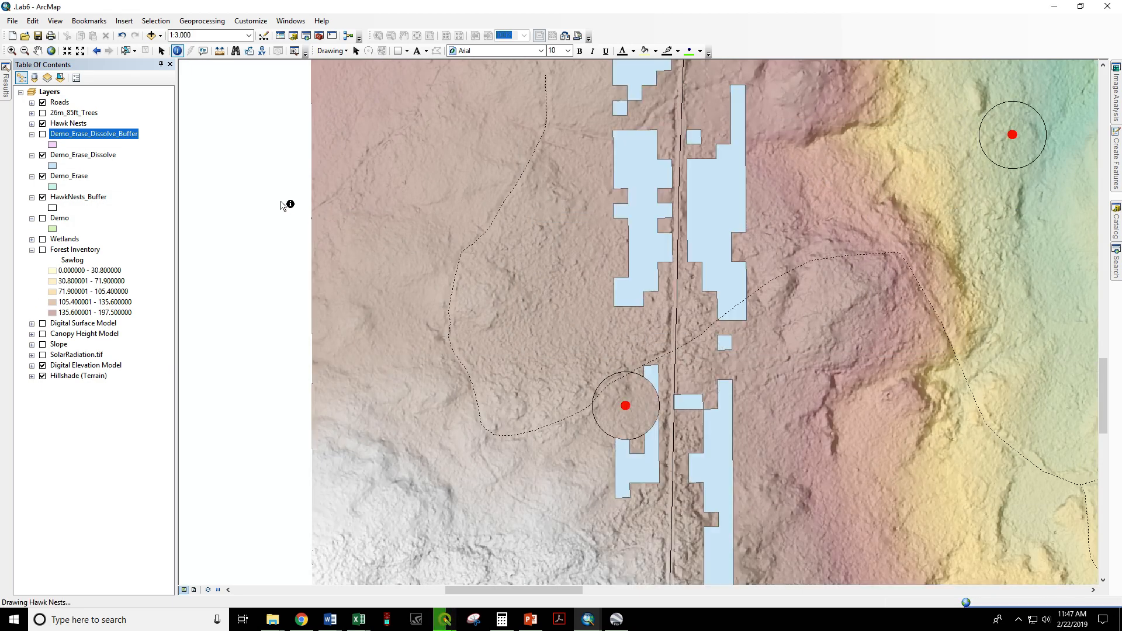
- Hide the Demo_Erase_Dissolve layer and display Demo_Erase_Dissolve_Buffer to inspect its polygon edges up close
{"action": "left_click", "coordinate": [42, 155]}
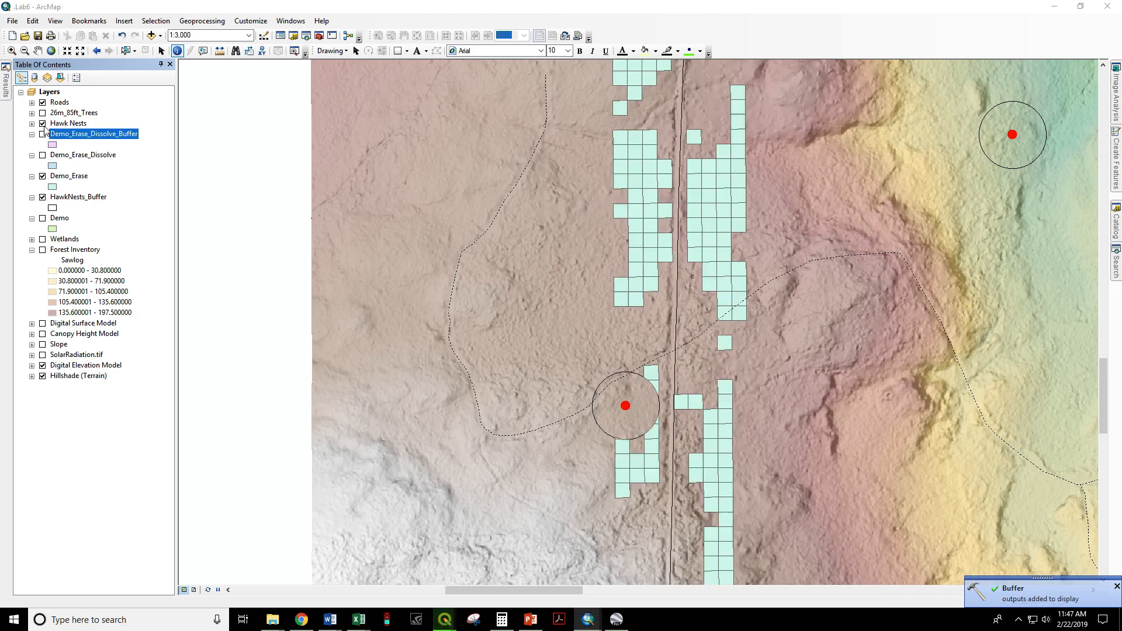
{"action": "left_click", "coordinate": [43, 134]}
{"action": "scroll", "coordinate": [642, 240], "scroll_direction": "up", "scroll_amount": 3}
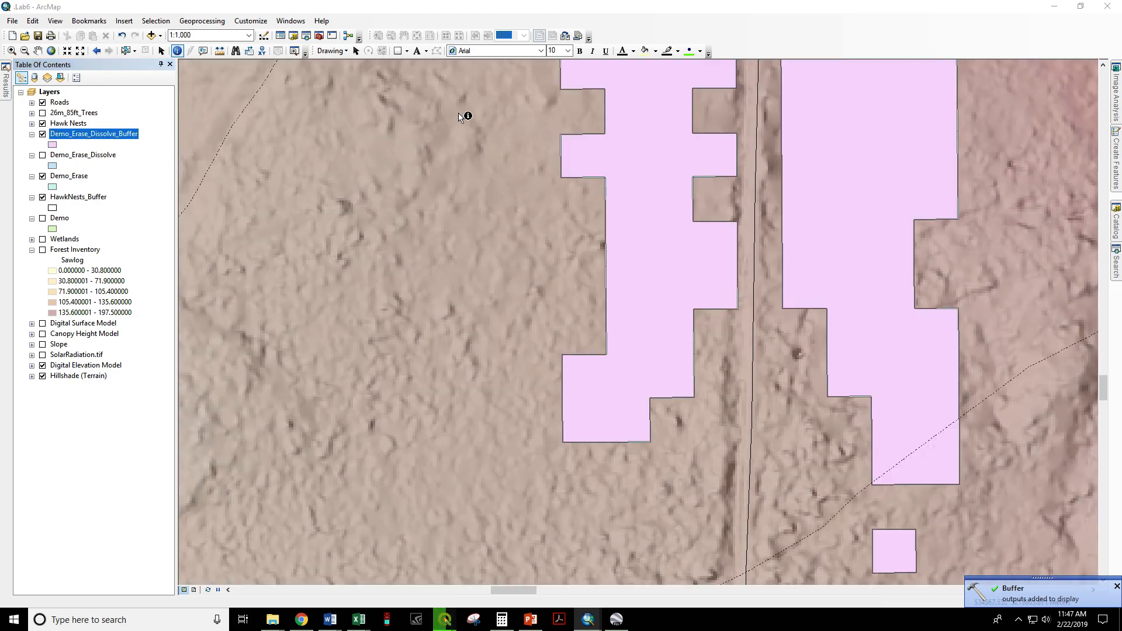
{"action": "scroll", "coordinate": [633, 167], "scroll_direction": "up", "scroll_amount": 2}
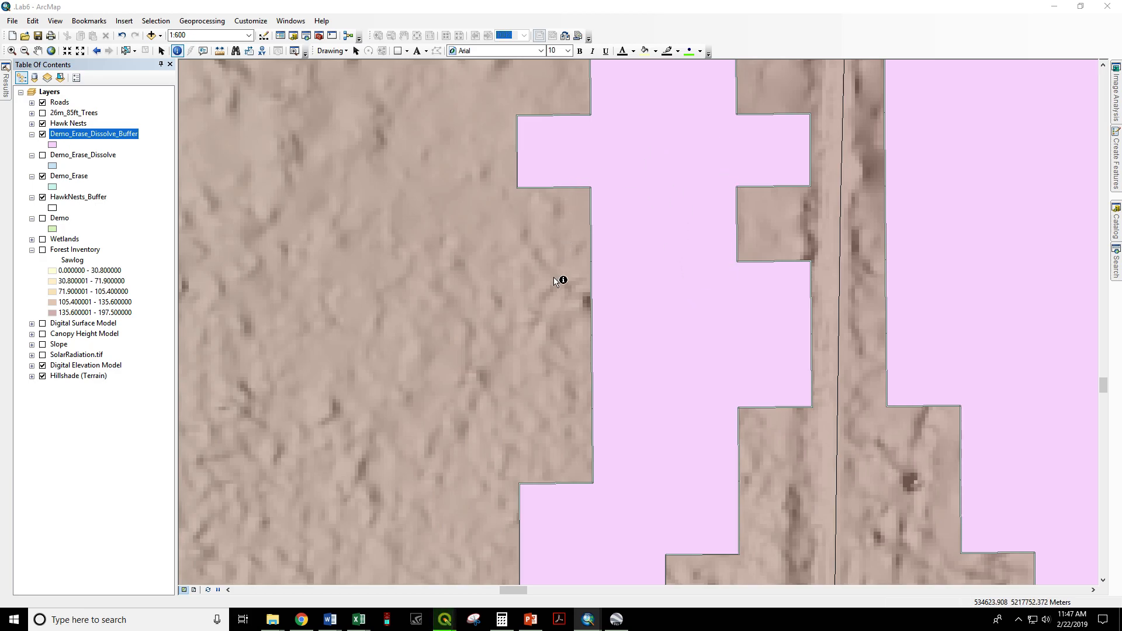
- Join Demo_Erase to Demo_Erase_Dissolve_Buffer by spatial location, summarizing numeric attributes by Sum into Join_Output.shp
{"action": "right_click", "coordinate": [118, 141]}
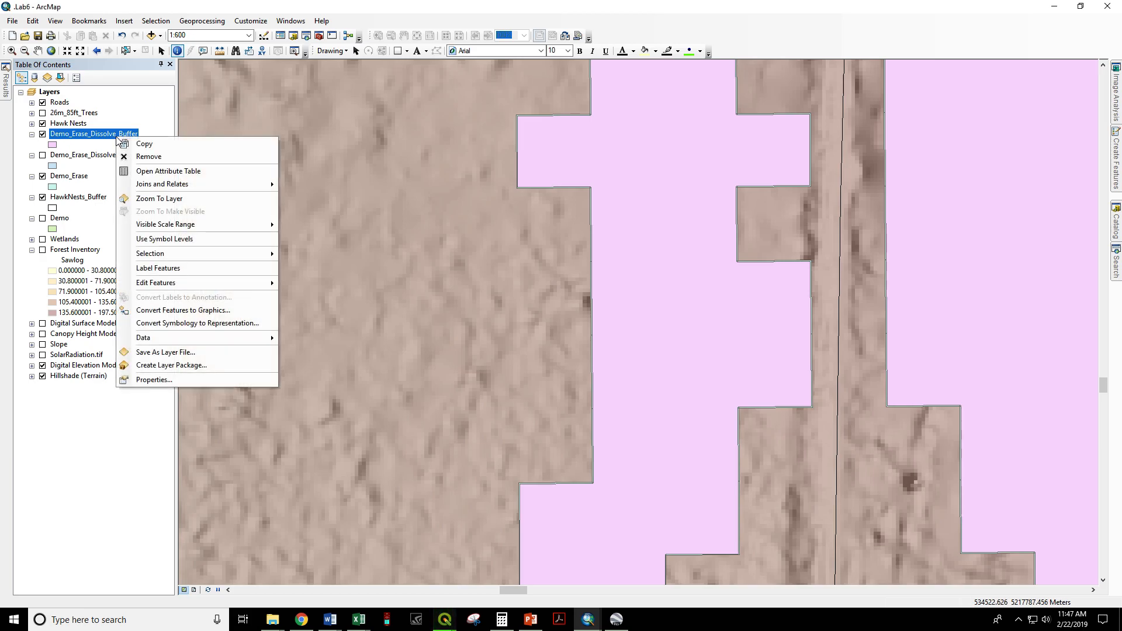
{"action": "mouse_move", "coordinate": [170, 185]}
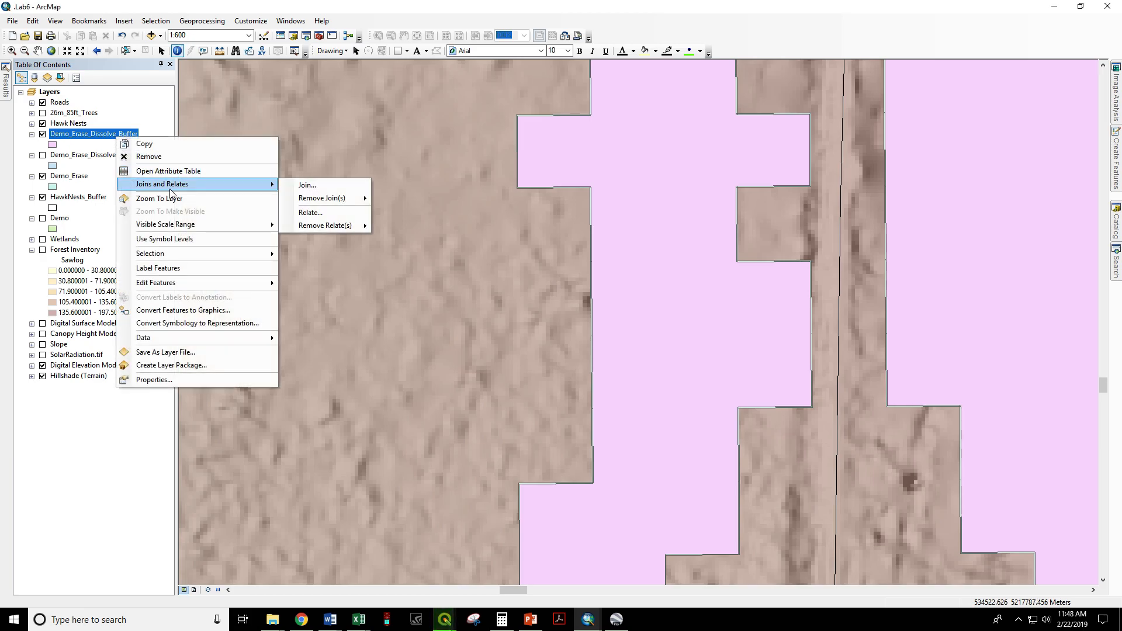
{"action": "left_click", "coordinate": [326, 186]}
{"action": "left_click", "coordinate": [485, 189]}
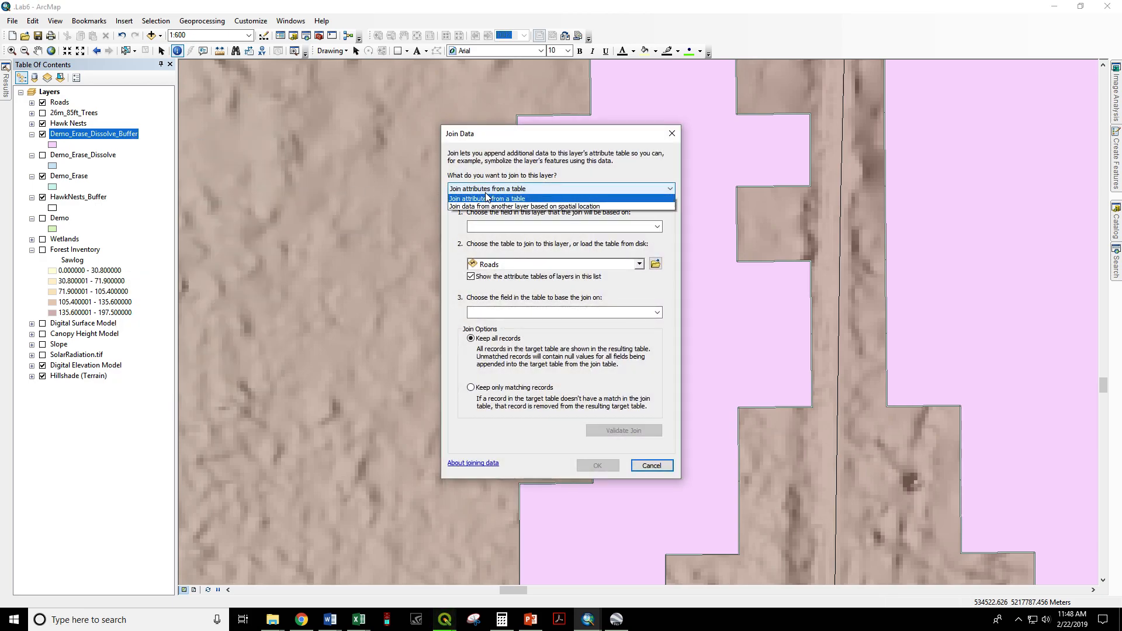
{"action": "left_click", "coordinate": [485, 207]}
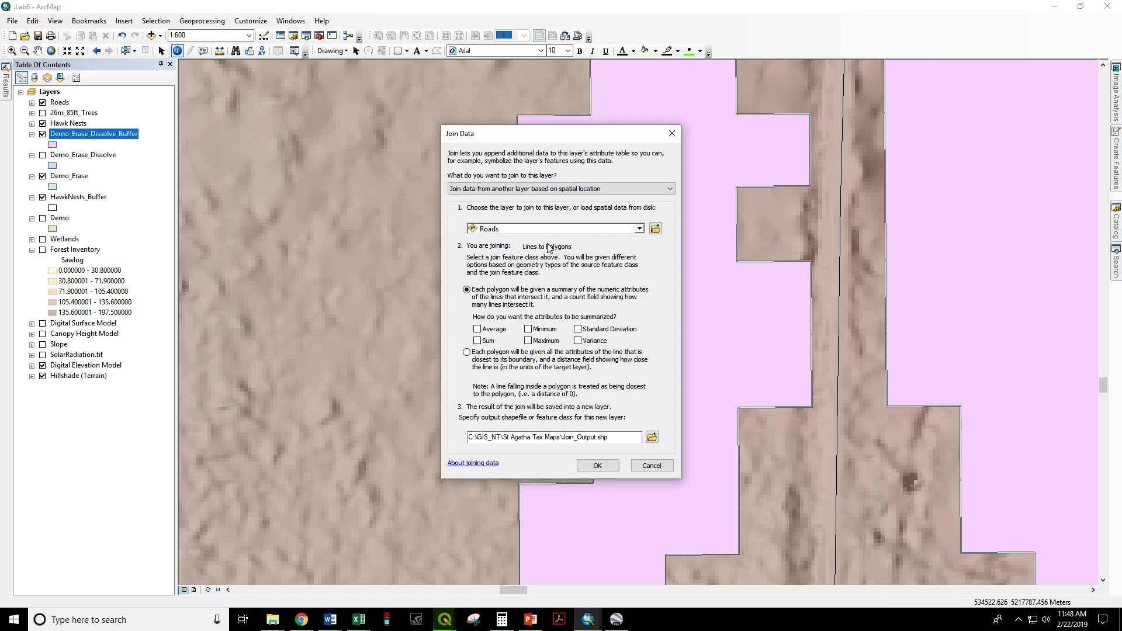
{"action": "left_click", "coordinate": [638, 229]}
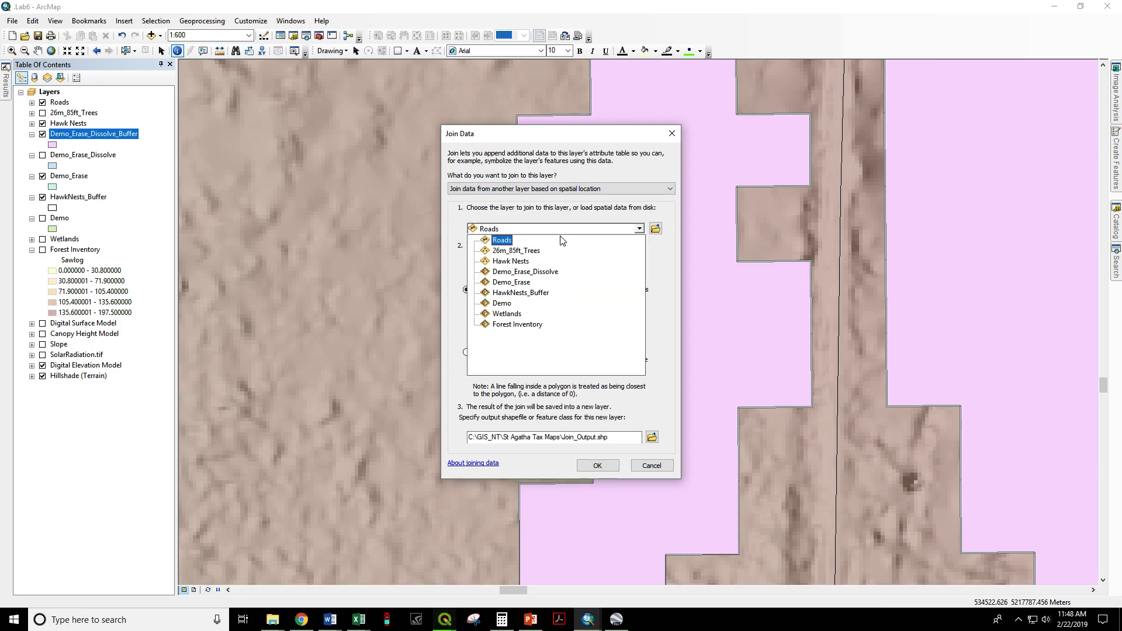
{"action": "left_click", "coordinate": [511, 283]}
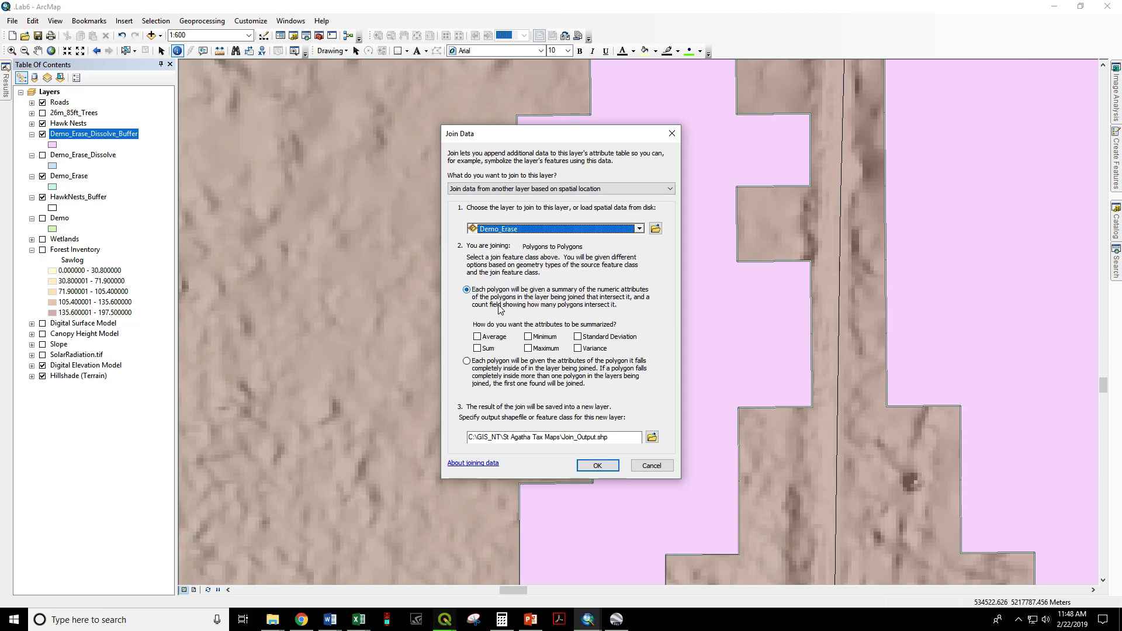
{"action": "left_click", "coordinate": [479, 349]}
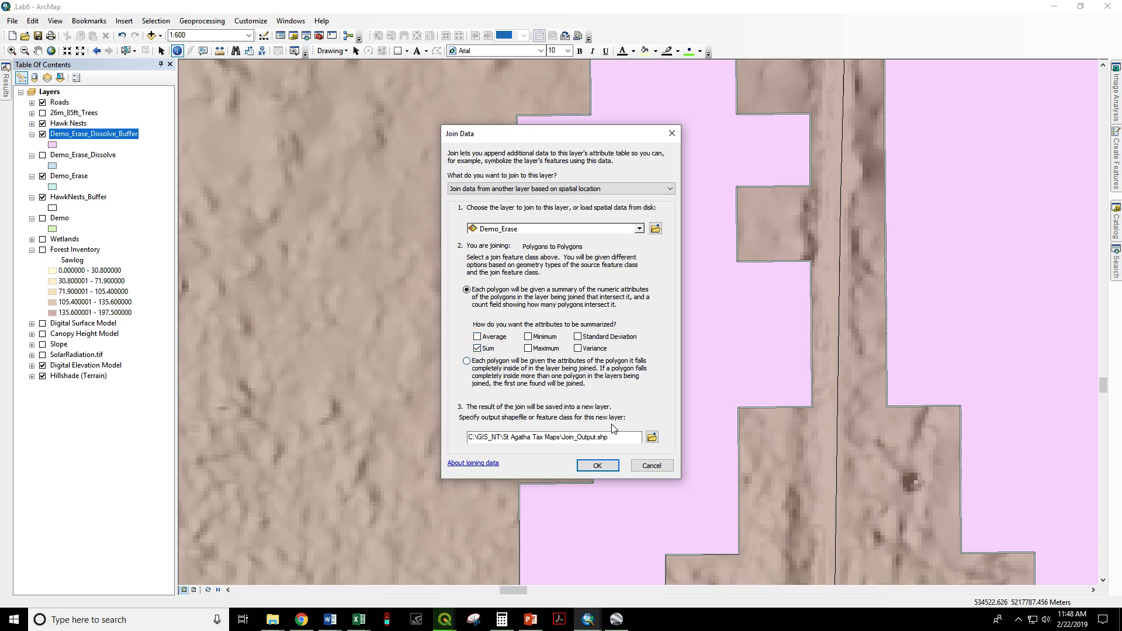
{"action": "left_click", "coordinate": [609, 471]}
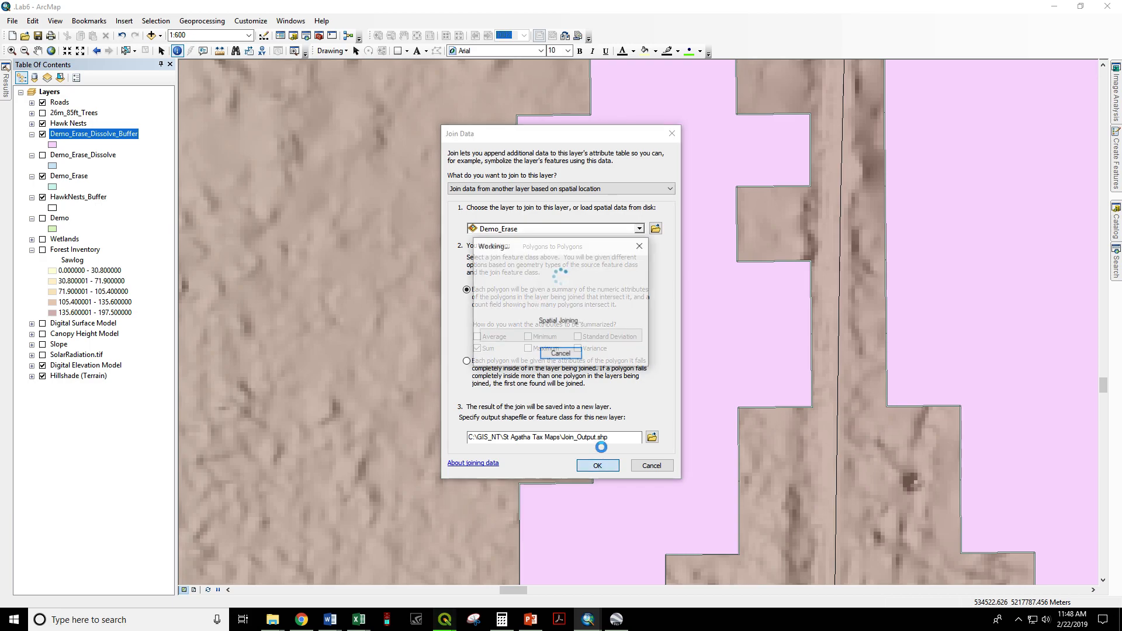
- Review the summed hectare and volume fields in the Join_Output attribute table, and select the record with the largest Sum_Vol_to
{"action": "right_click", "coordinate": [62, 102]}
{"action": "left_click", "coordinate": [117, 136]}
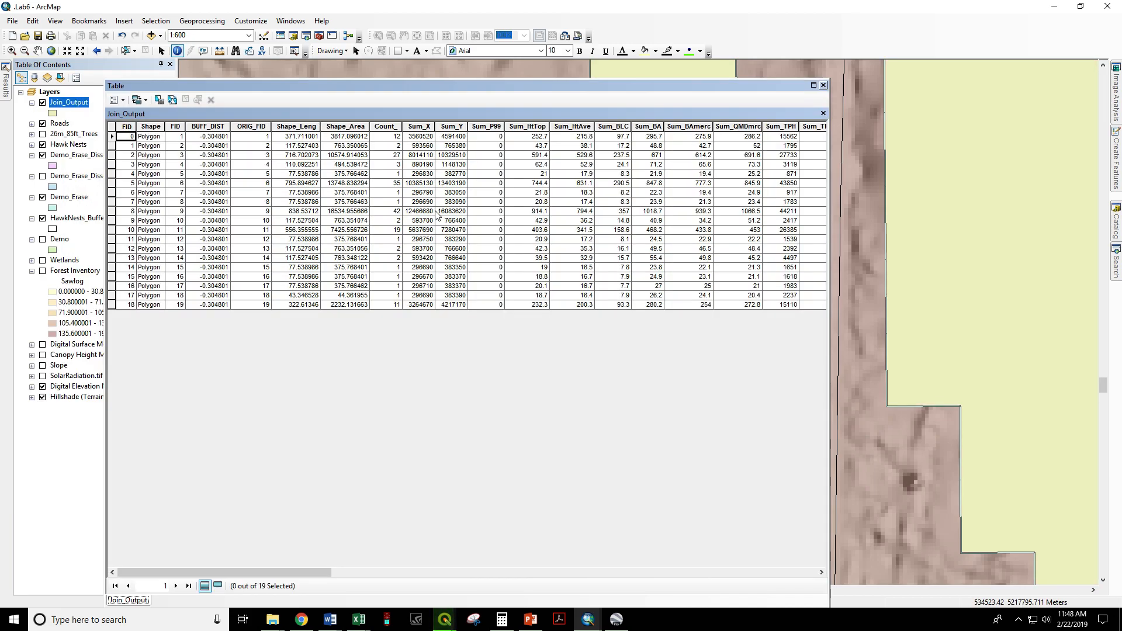
{"action": "left_click_drag", "start_coordinate": [211, 572], "coordinate": [769, 585]}
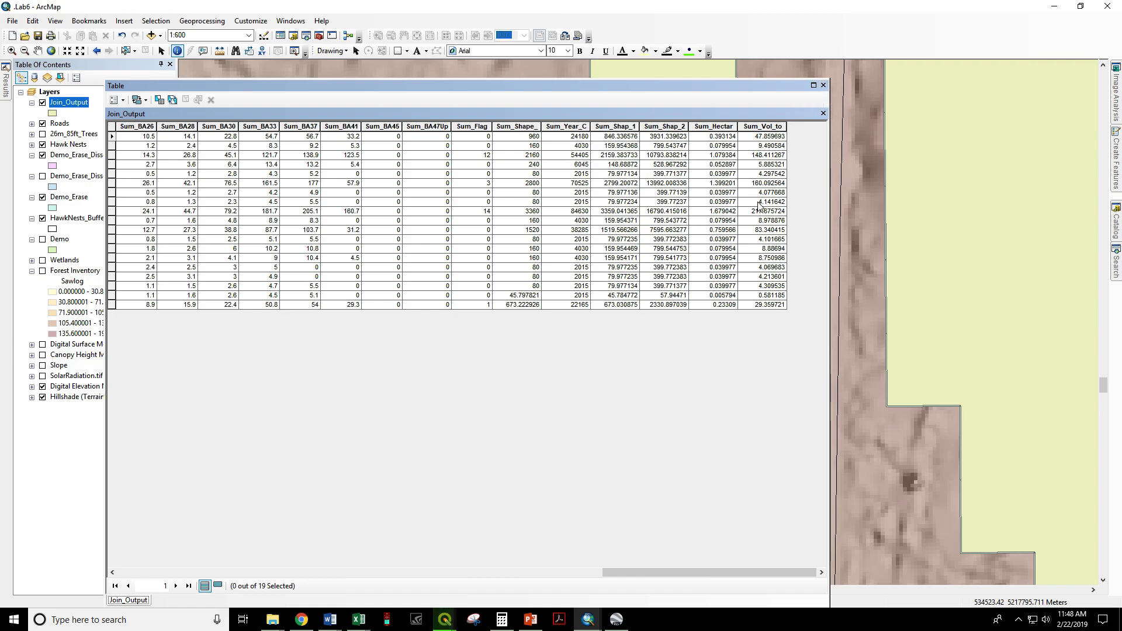
{"action": "left_click", "coordinate": [111, 211]}
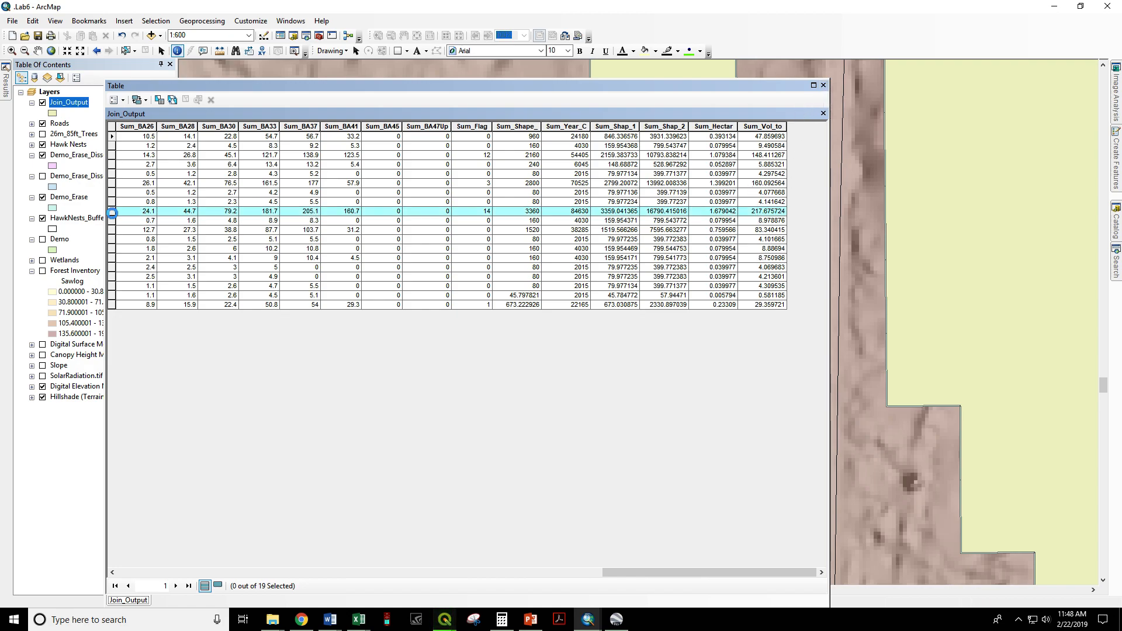
{"action": "left_click", "coordinate": [824, 86]}
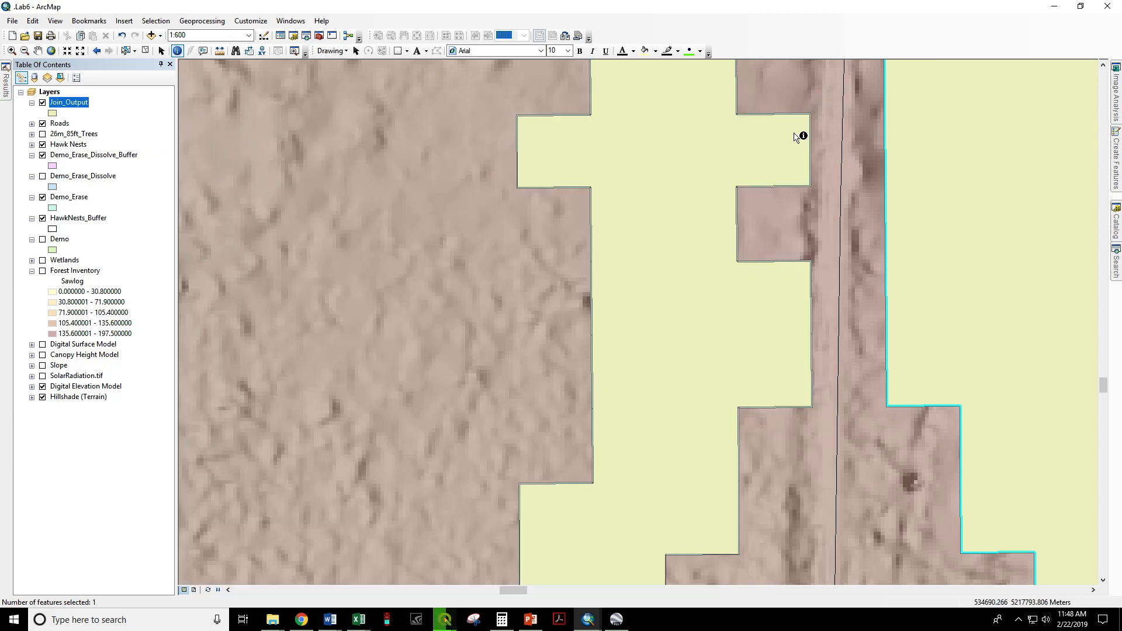
- Identify the Join_Output polygon just south of the hawk nest buffer and check its Sum_Hectar and Sum_Vol_to values
{"action": "scroll", "coordinate": [781, 181], "scroll_direction": "up", "scroll_amount": 5}
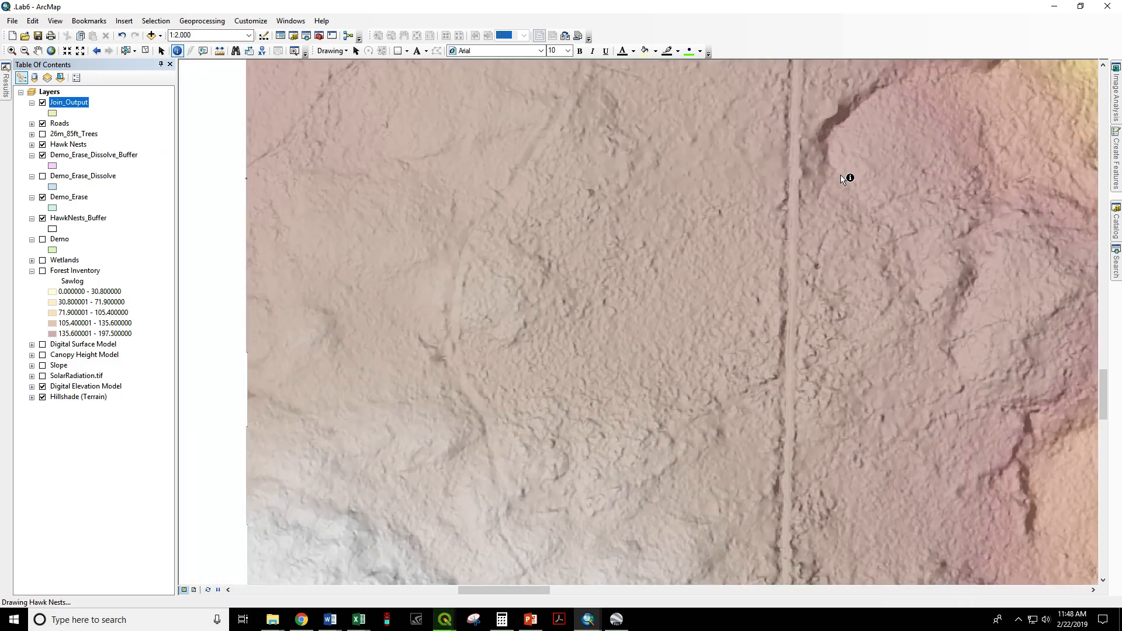
{"action": "scroll", "coordinate": [752, 420], "scroll_direction": "up", "scroll_amount": 2}
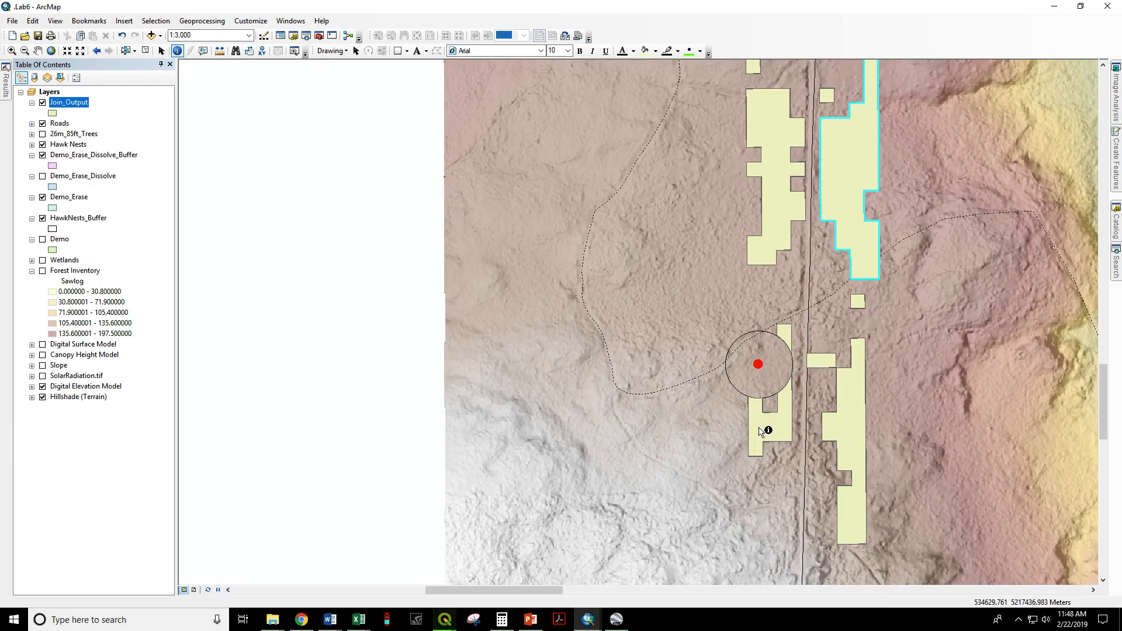
{"action": "left_click", "coordinate": [758, 427]}
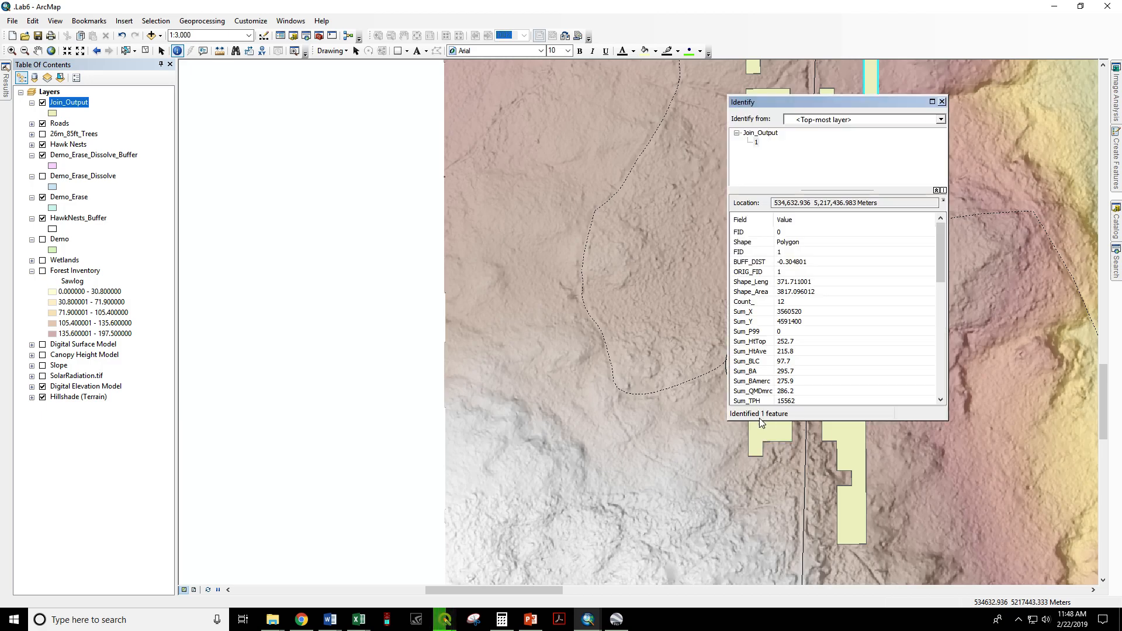
{"action": "scroll", "coordinate": [770, 282], "scroll_direction": "down", "scroll_amount": 10}
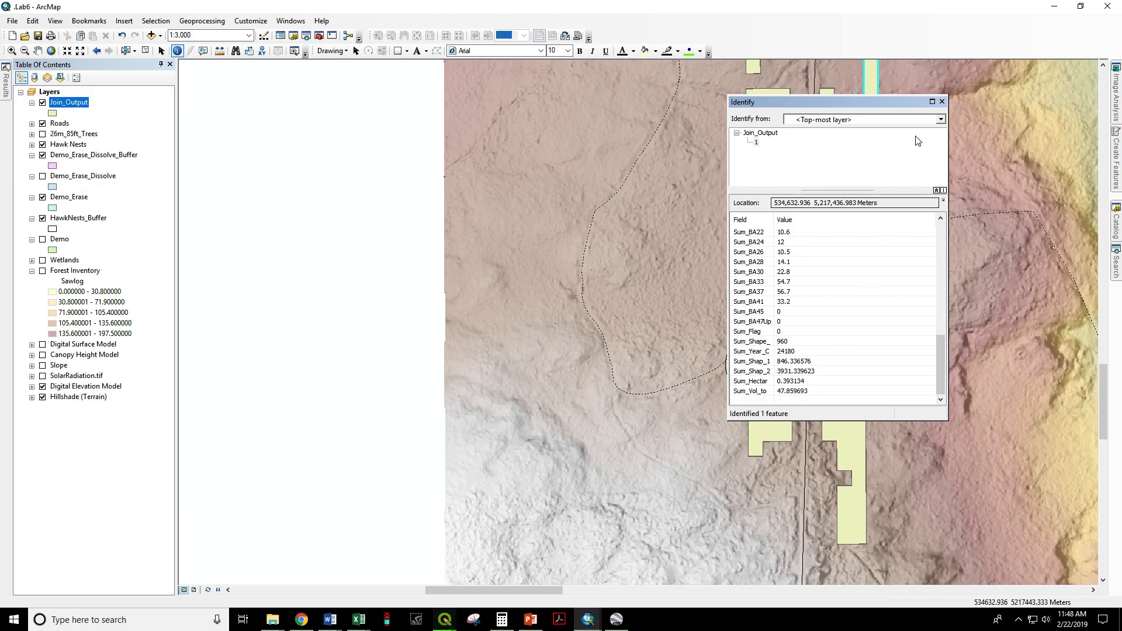
{"action": "left_click", "coordinate": [941, 101]}
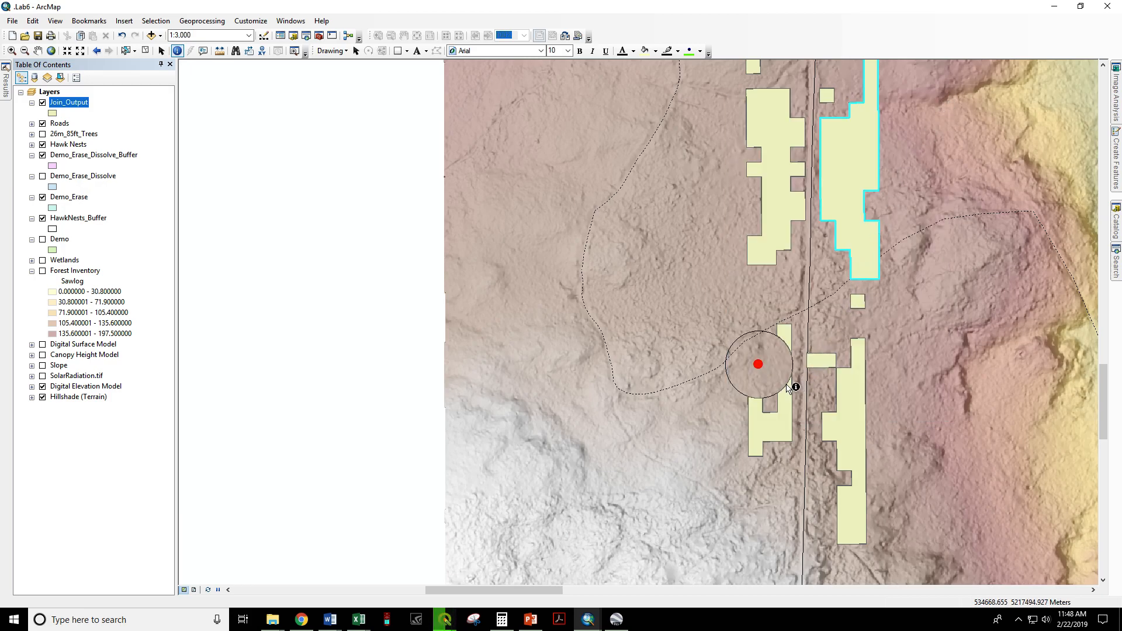
- Identify the small Join_Output polygon on the hawk nest buffer's northeastern edge and check its Sum_Hectar and Sum_Vol_to values
{"action": "scroll", "coordinate": [789, 380], "scroll_direction": "up", "scroll_amount": 5}
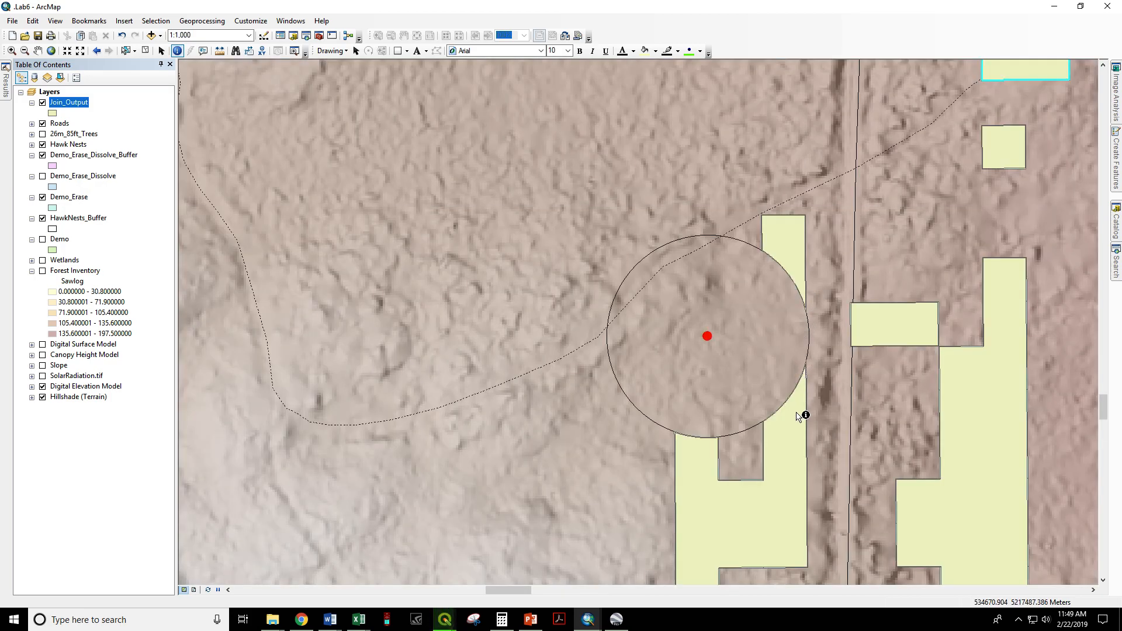
{"action": "left_click", "coordinate": [790, 241]}
{"action": "scroll", "coordinate": [791, 357], "scroll_direction": "down", "scroll_amount": 8}
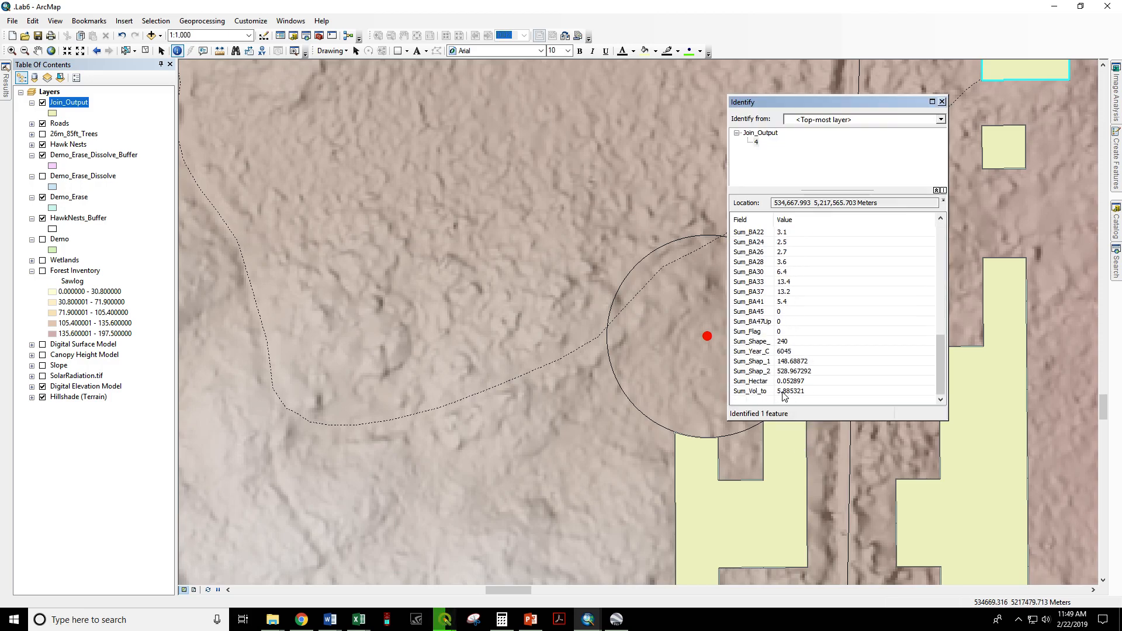
{"action": "left_click", "coordinate": [942, 101]}
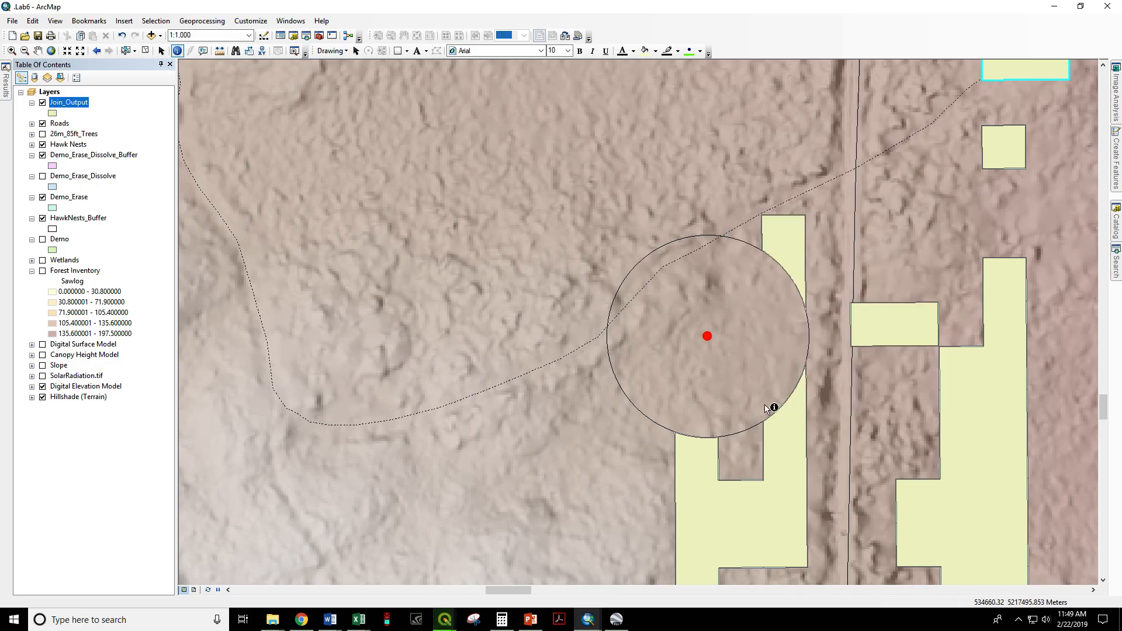
{"action": "scroll", "coordinate": [741, 444], "scroll_direction": "down", "scroll_amount": 1}
{"action": "scroll", "coordinate": [739, 448], "scroll_direction": "down", "scroll_amount": 3}
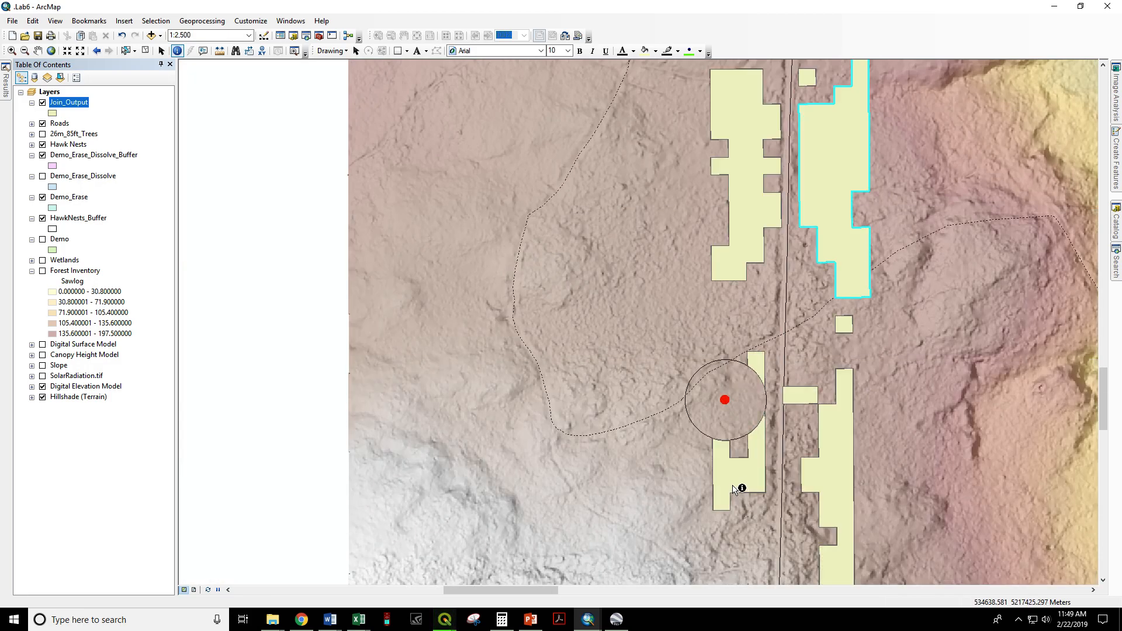